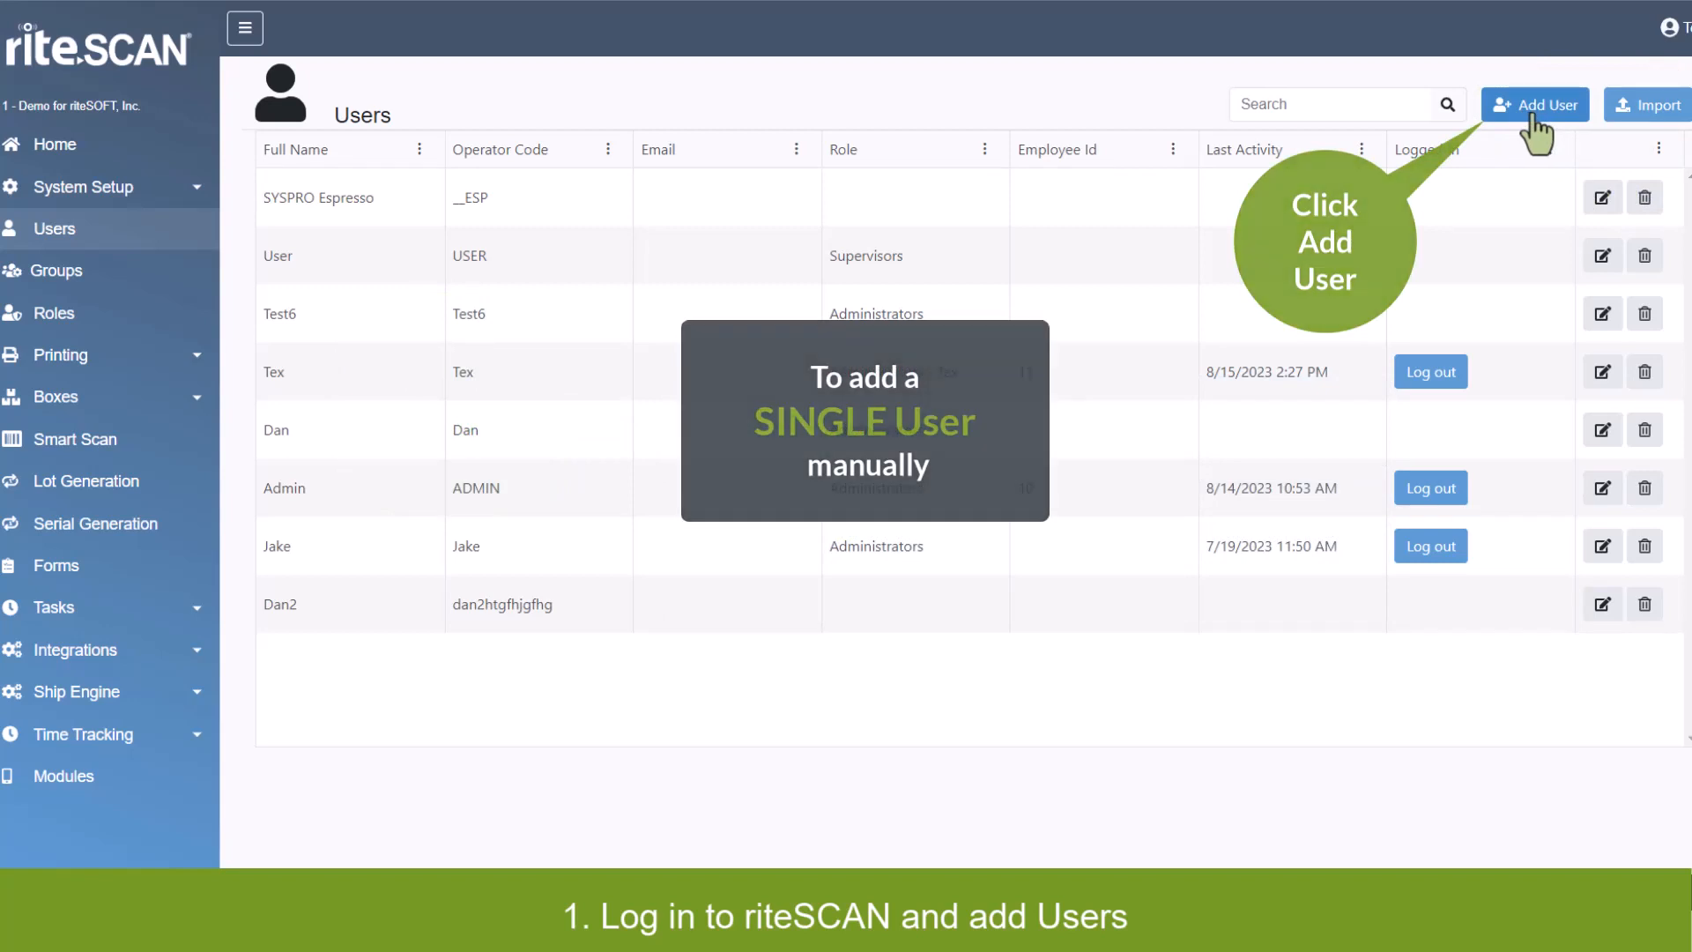
Start a new user with full name Test, operator code Test and SYSPRO employee ID 15.
left_click(1535, 115)
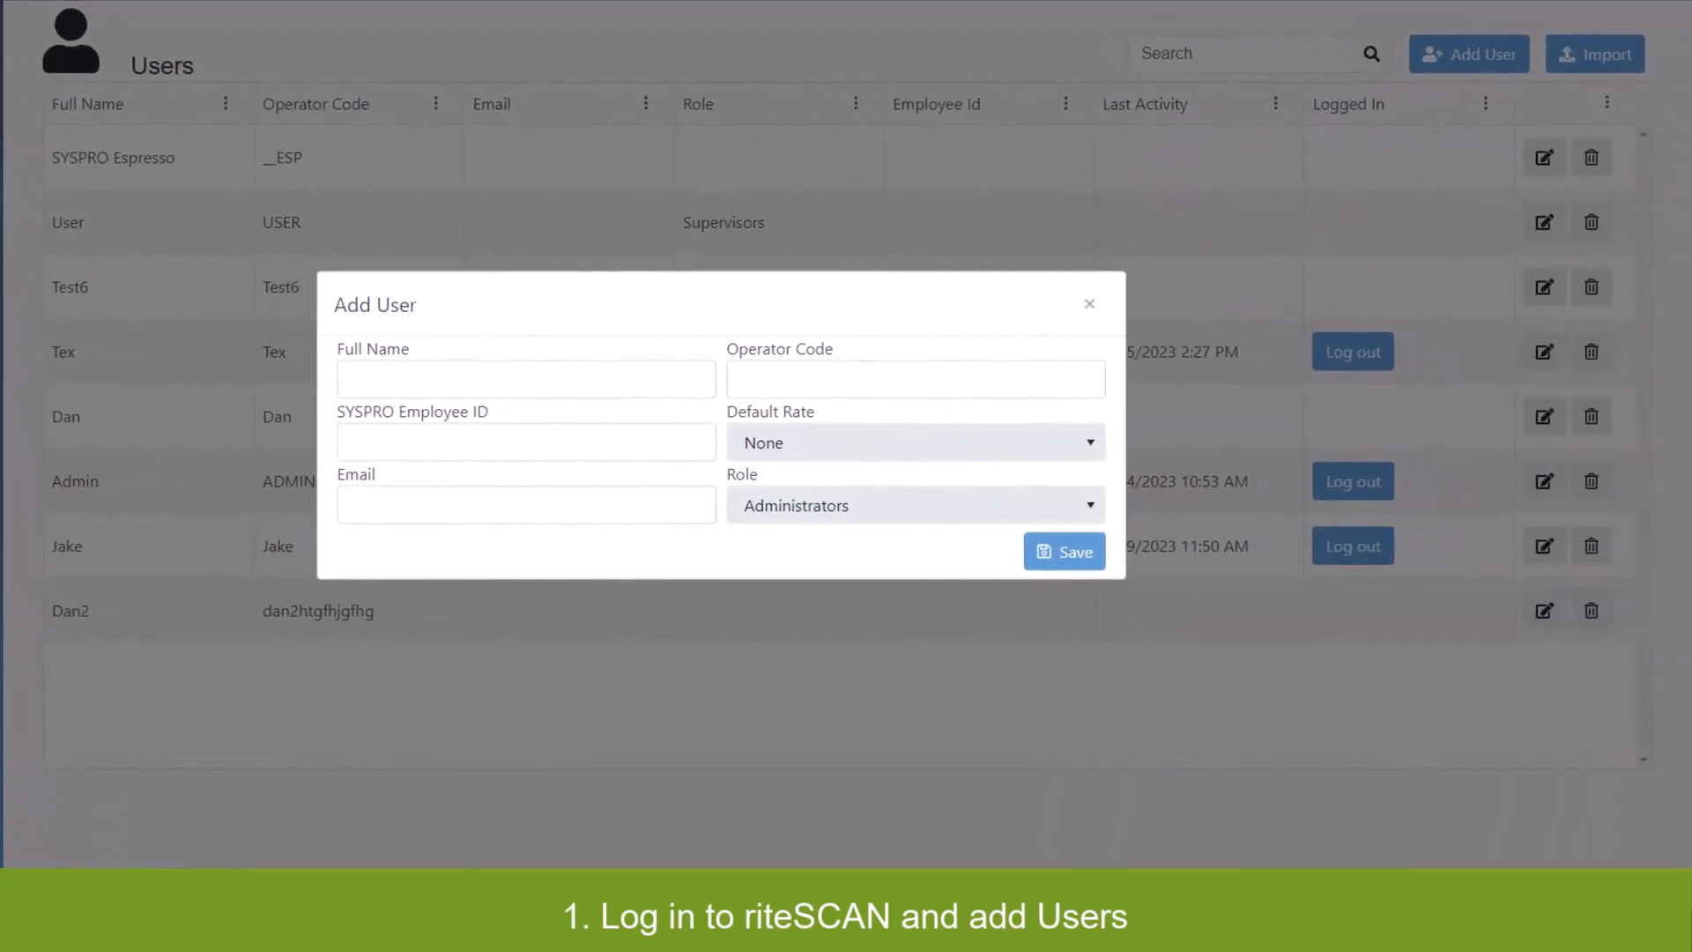
left_click(524, 379)
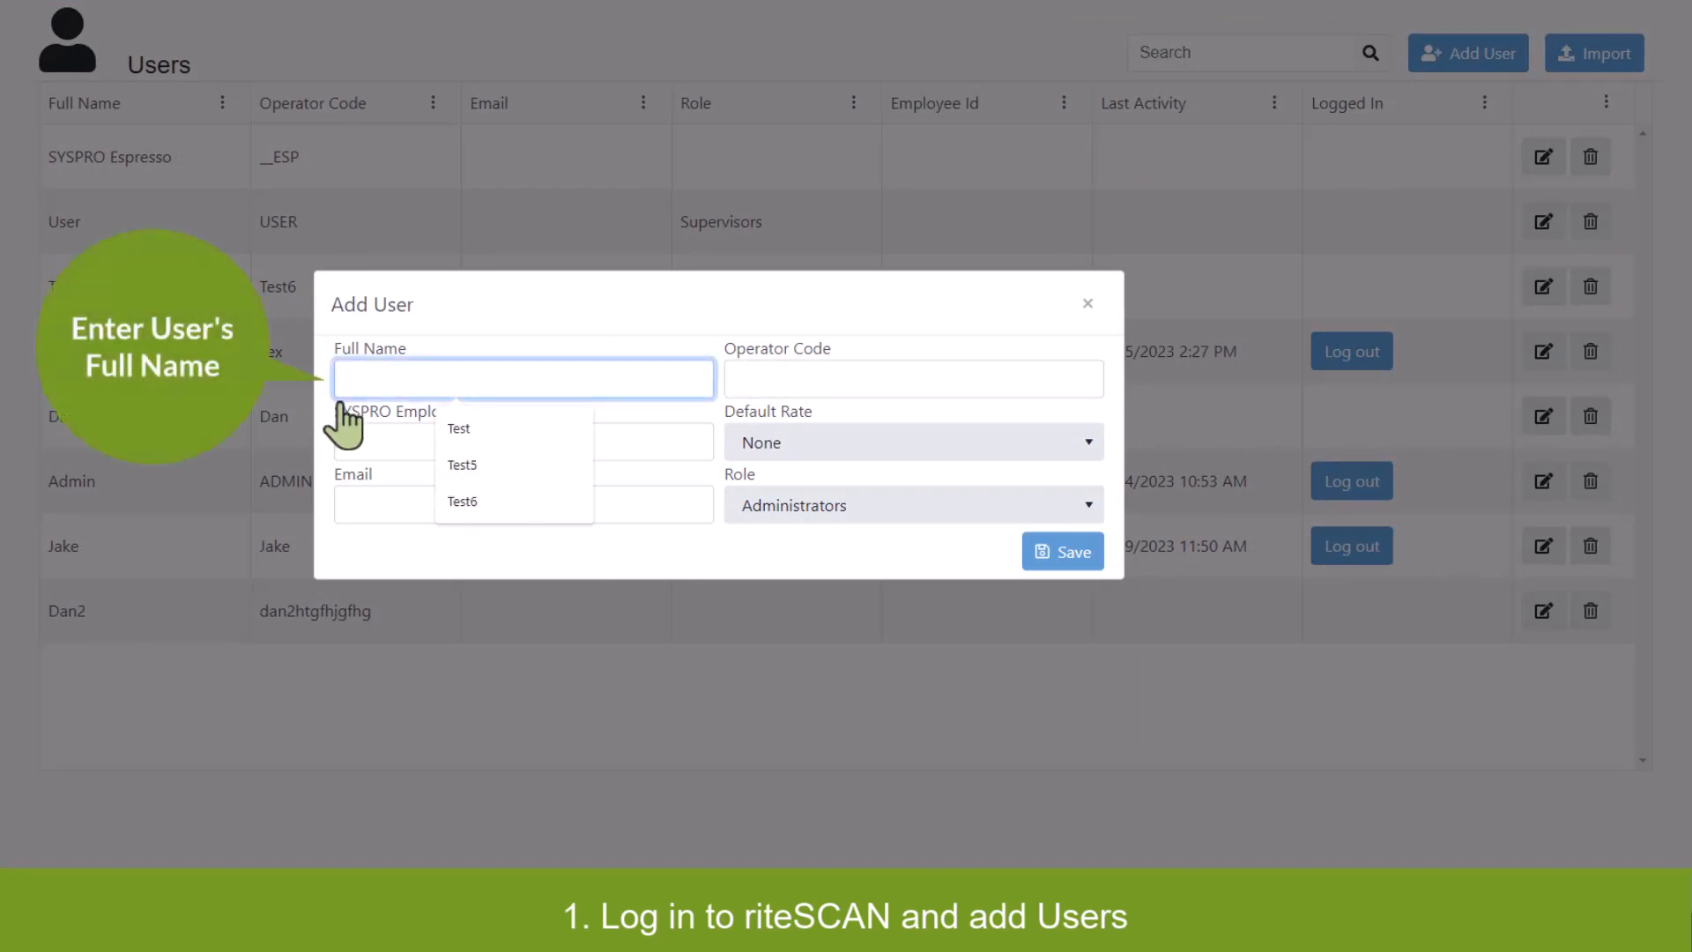
type("Test")
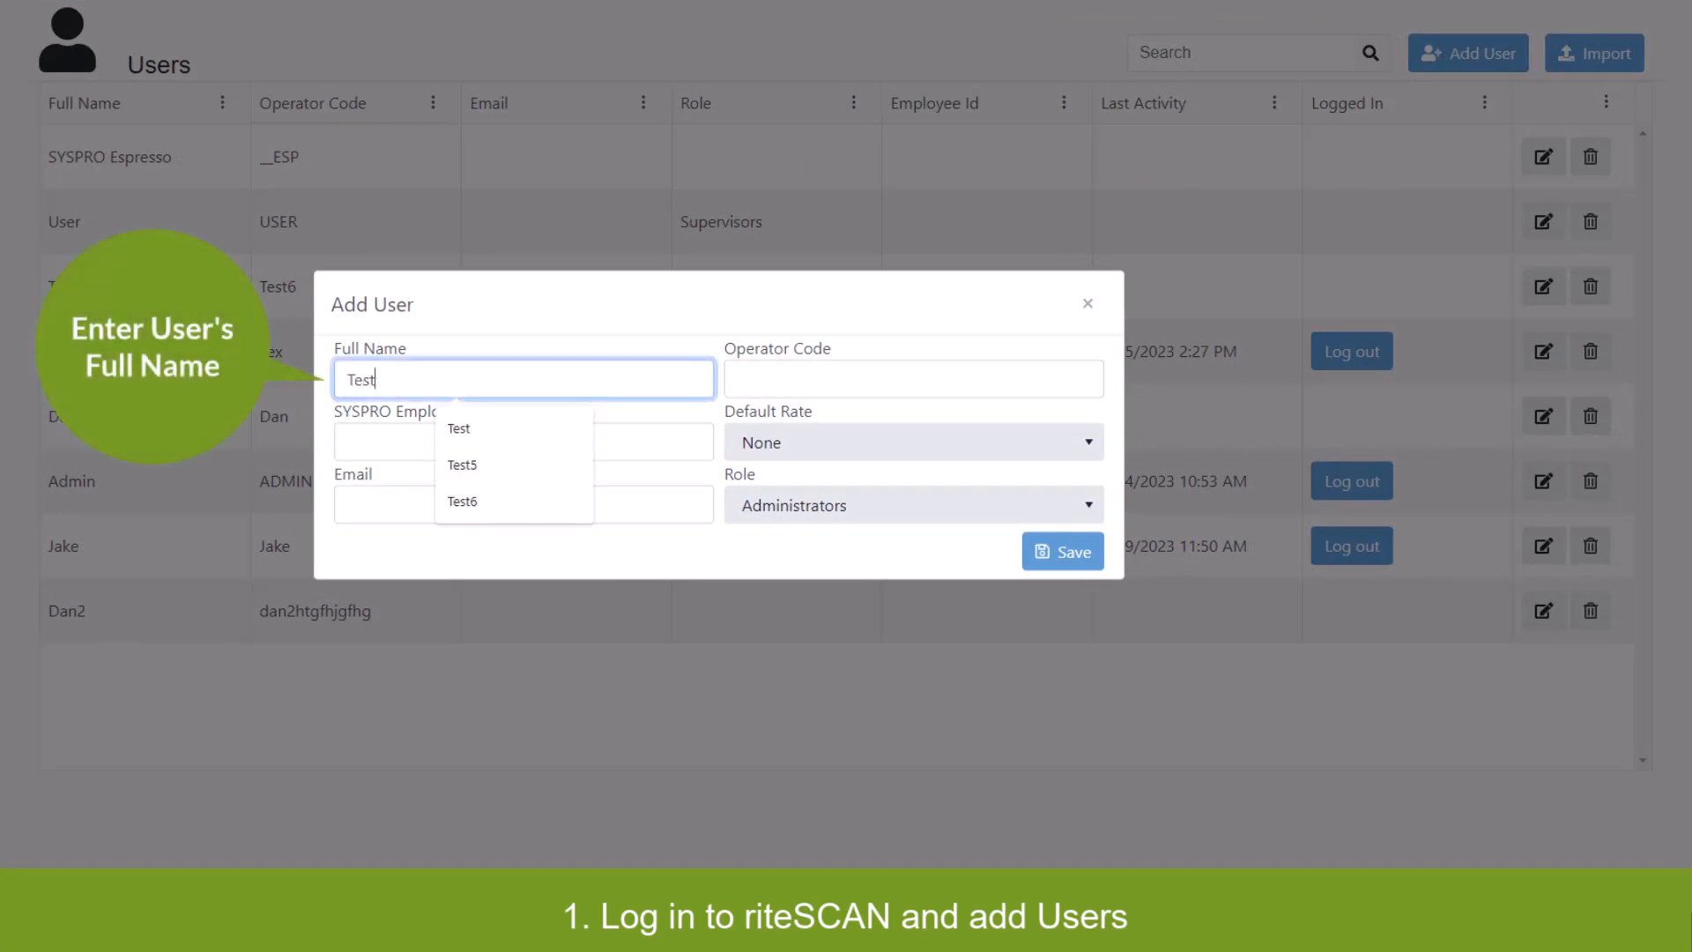
left_click(749, 397)
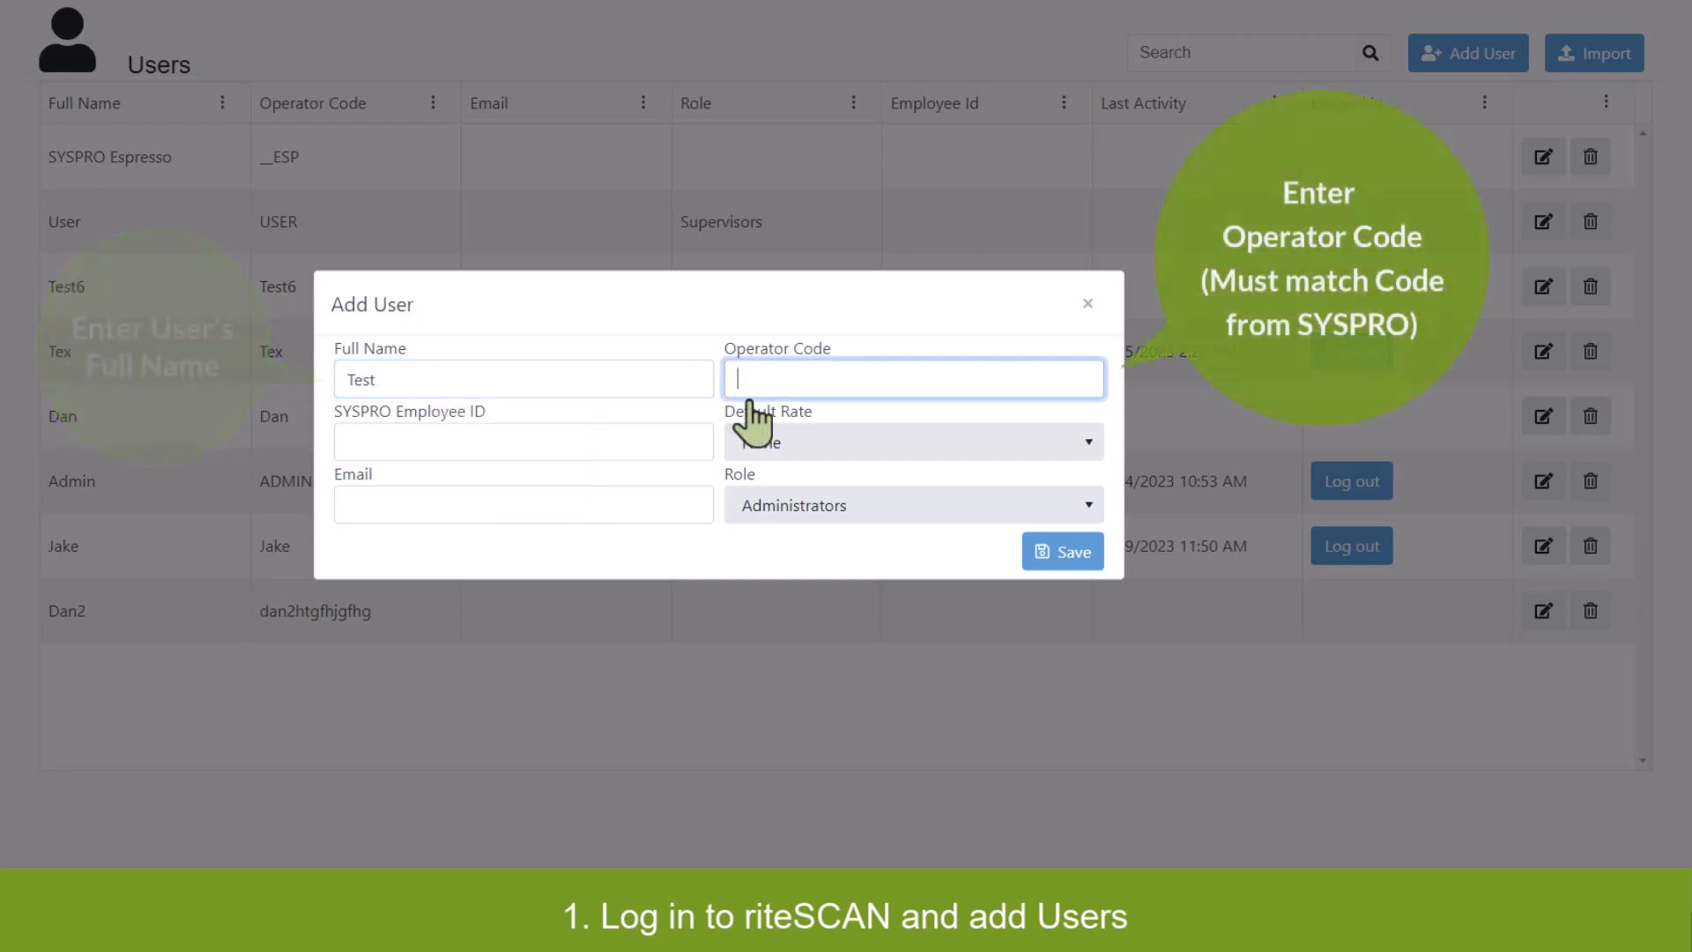
type("Test")
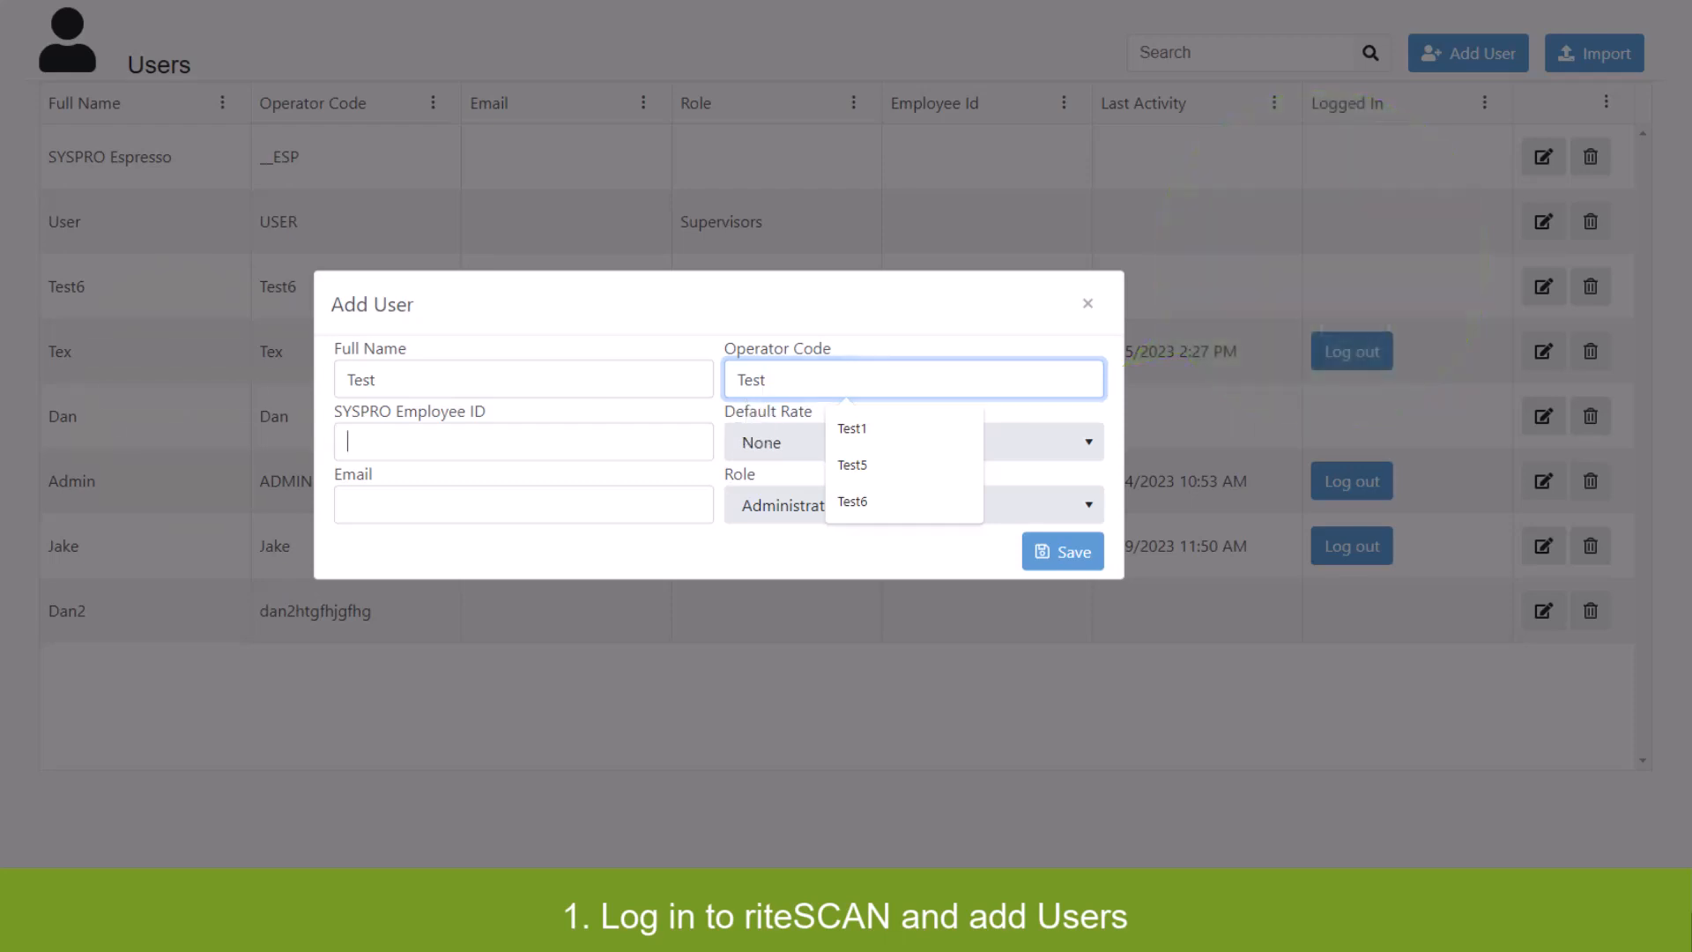
key("Tab")
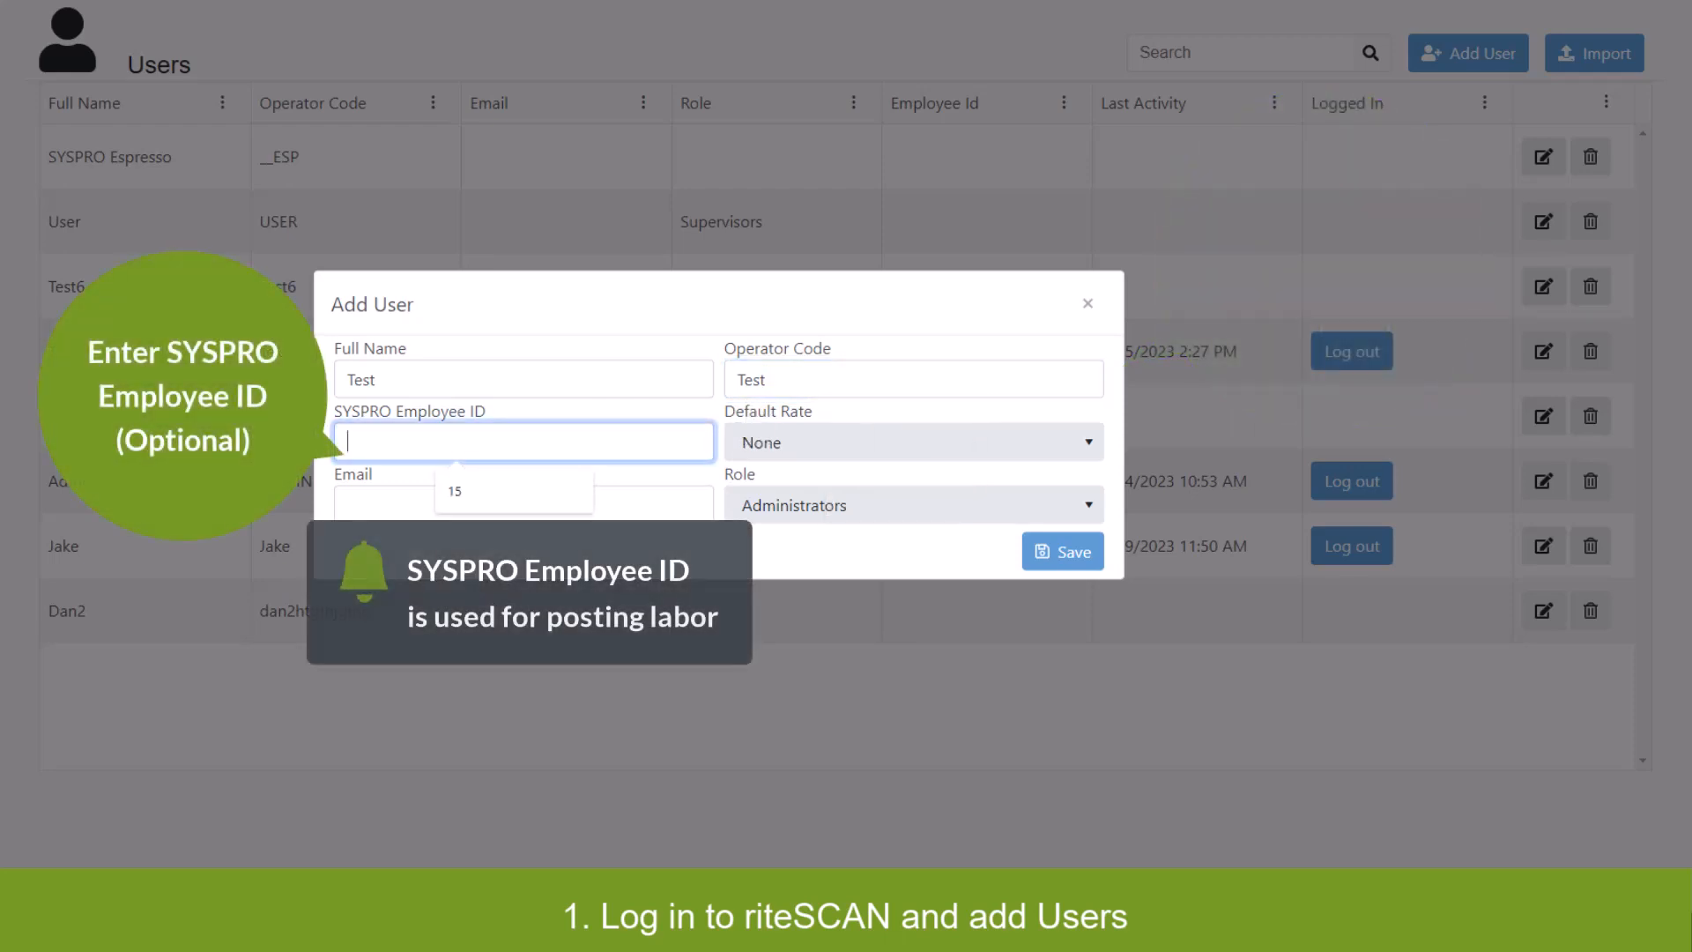
key("Down")
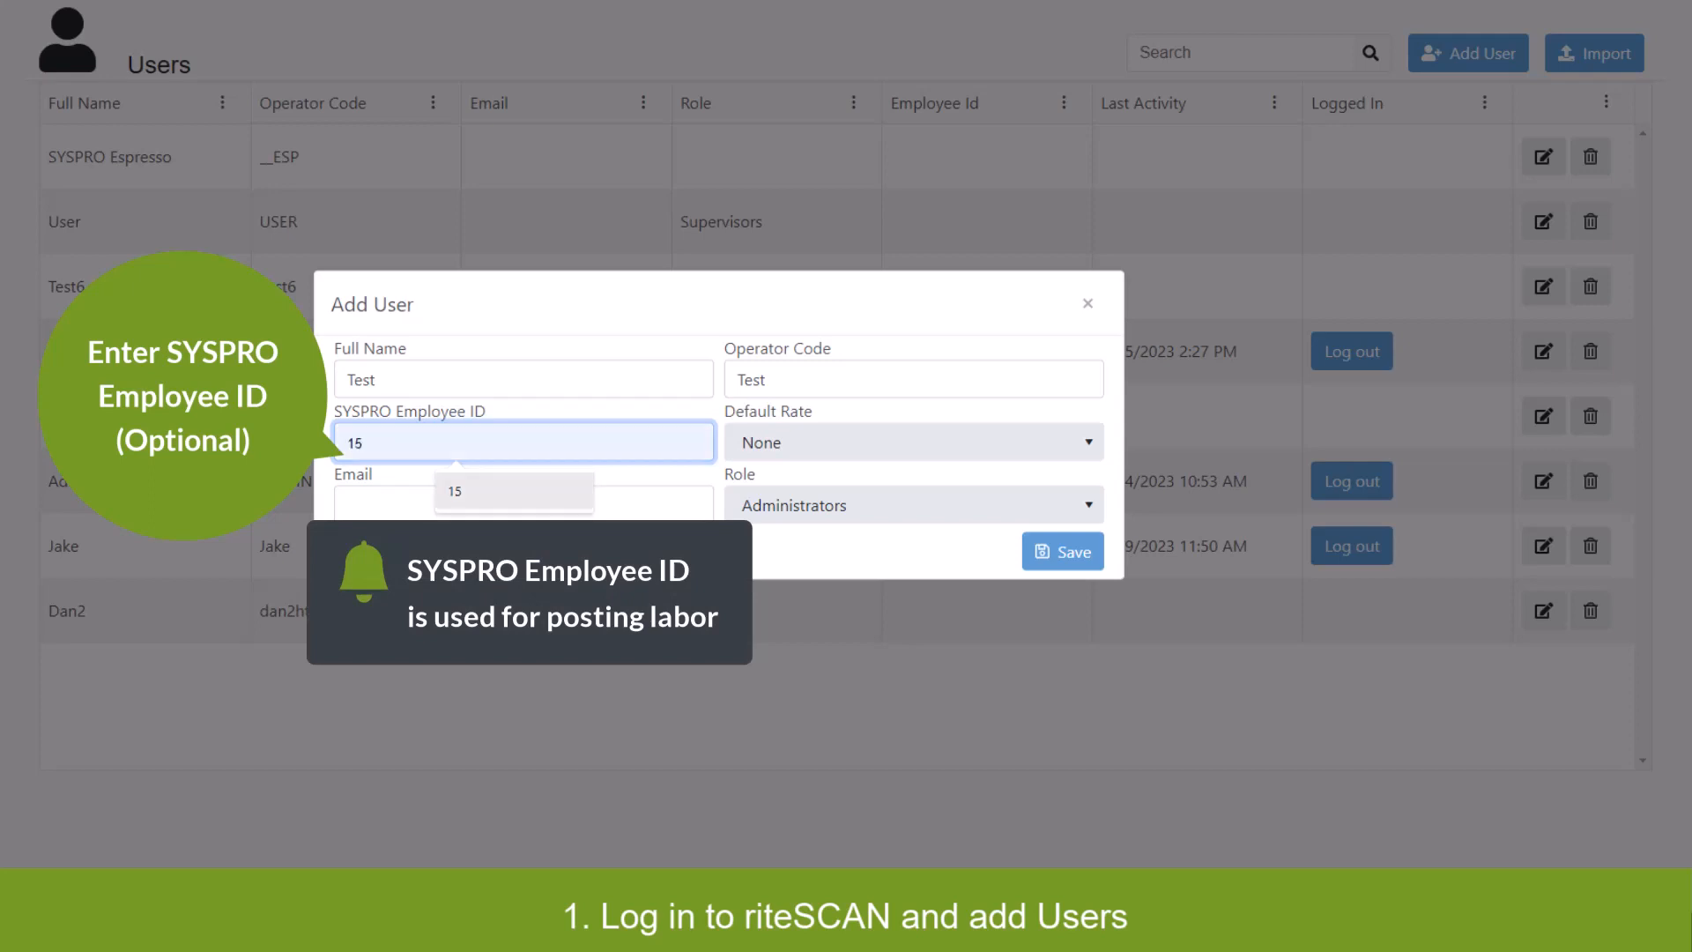
key("Tab")
Enter the user's email address, keep the Administrators role, and save the user.
type("testuser@yourcom")
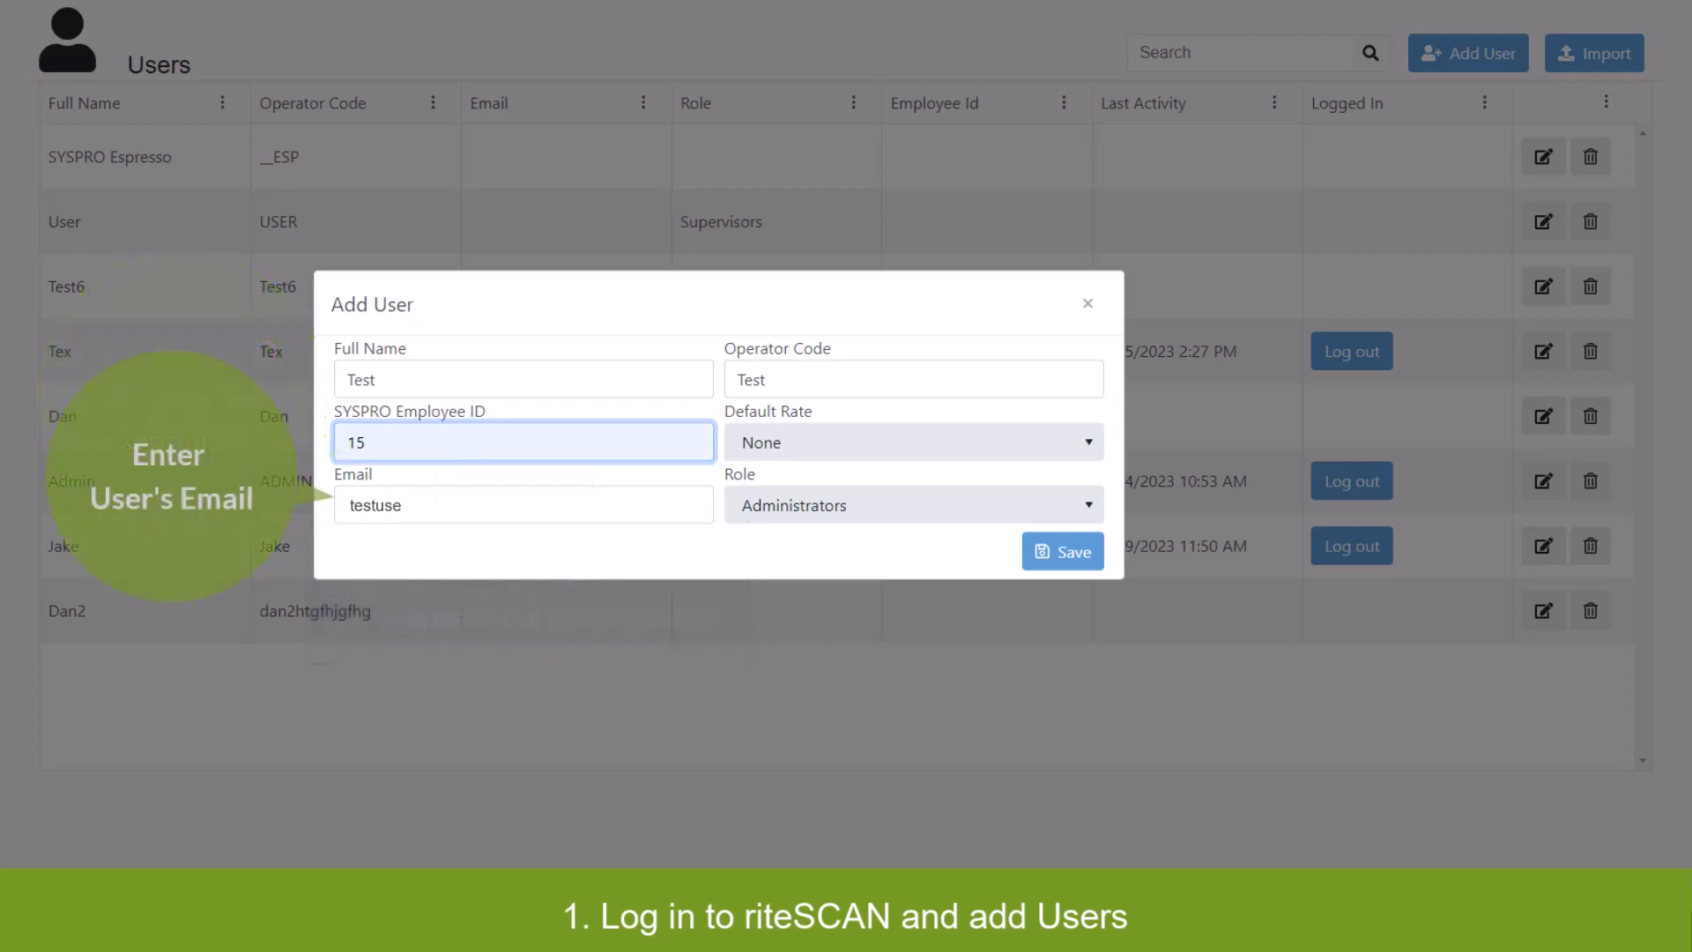
left_click(483, 505)
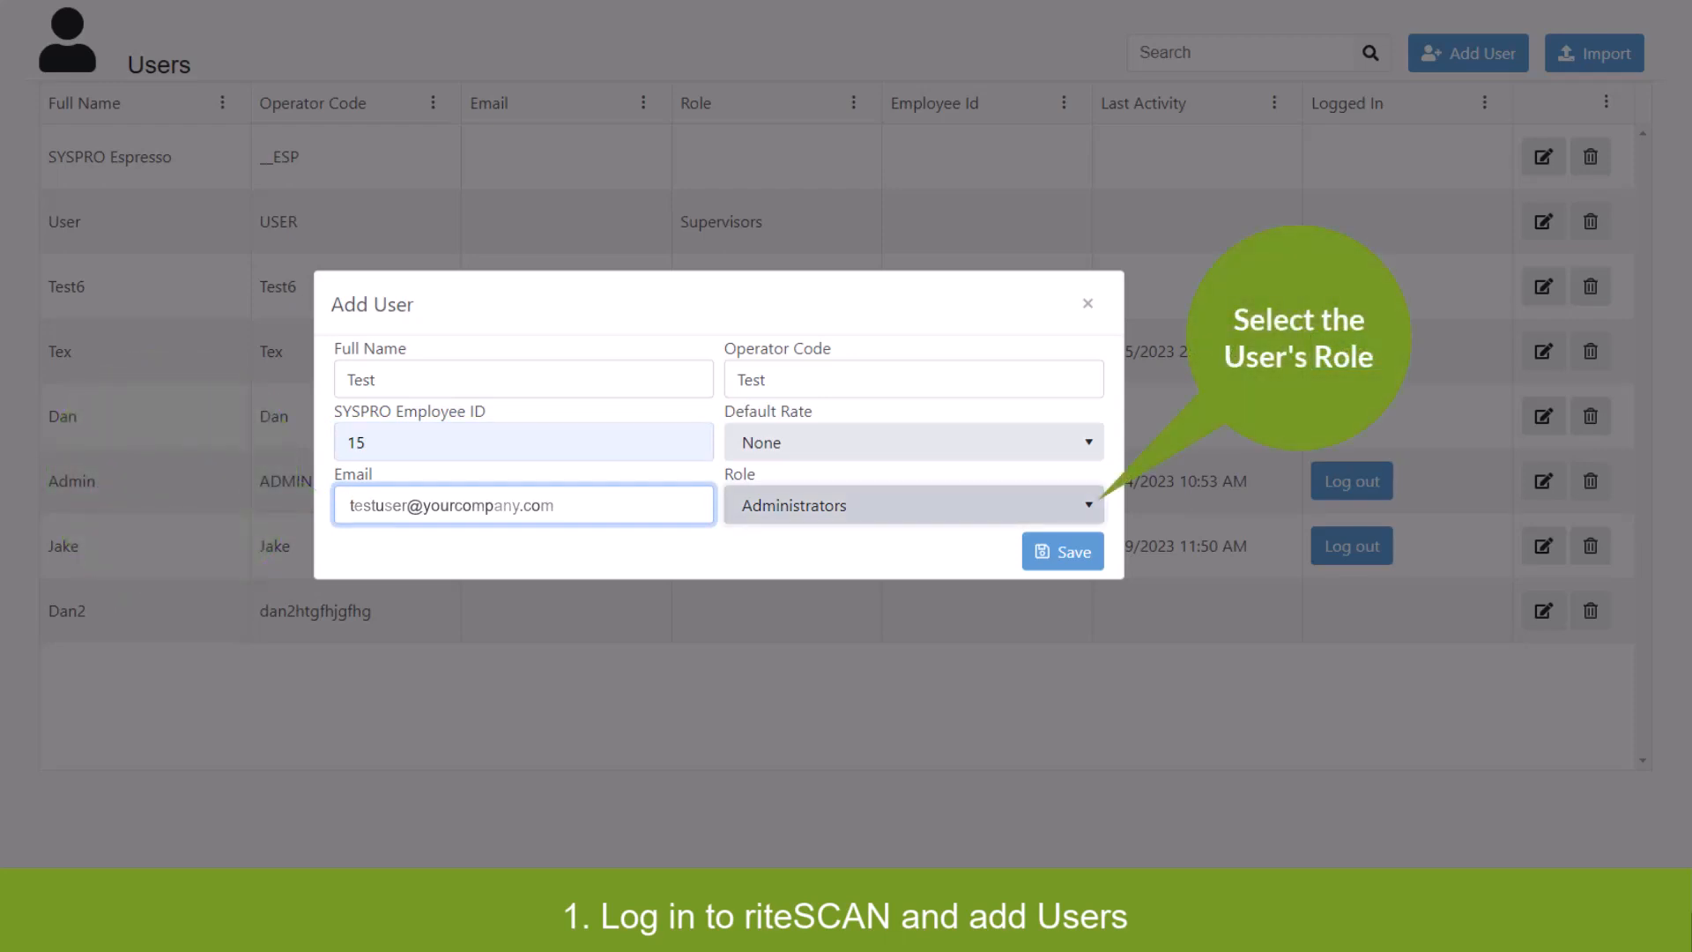
left_click(914, 505)
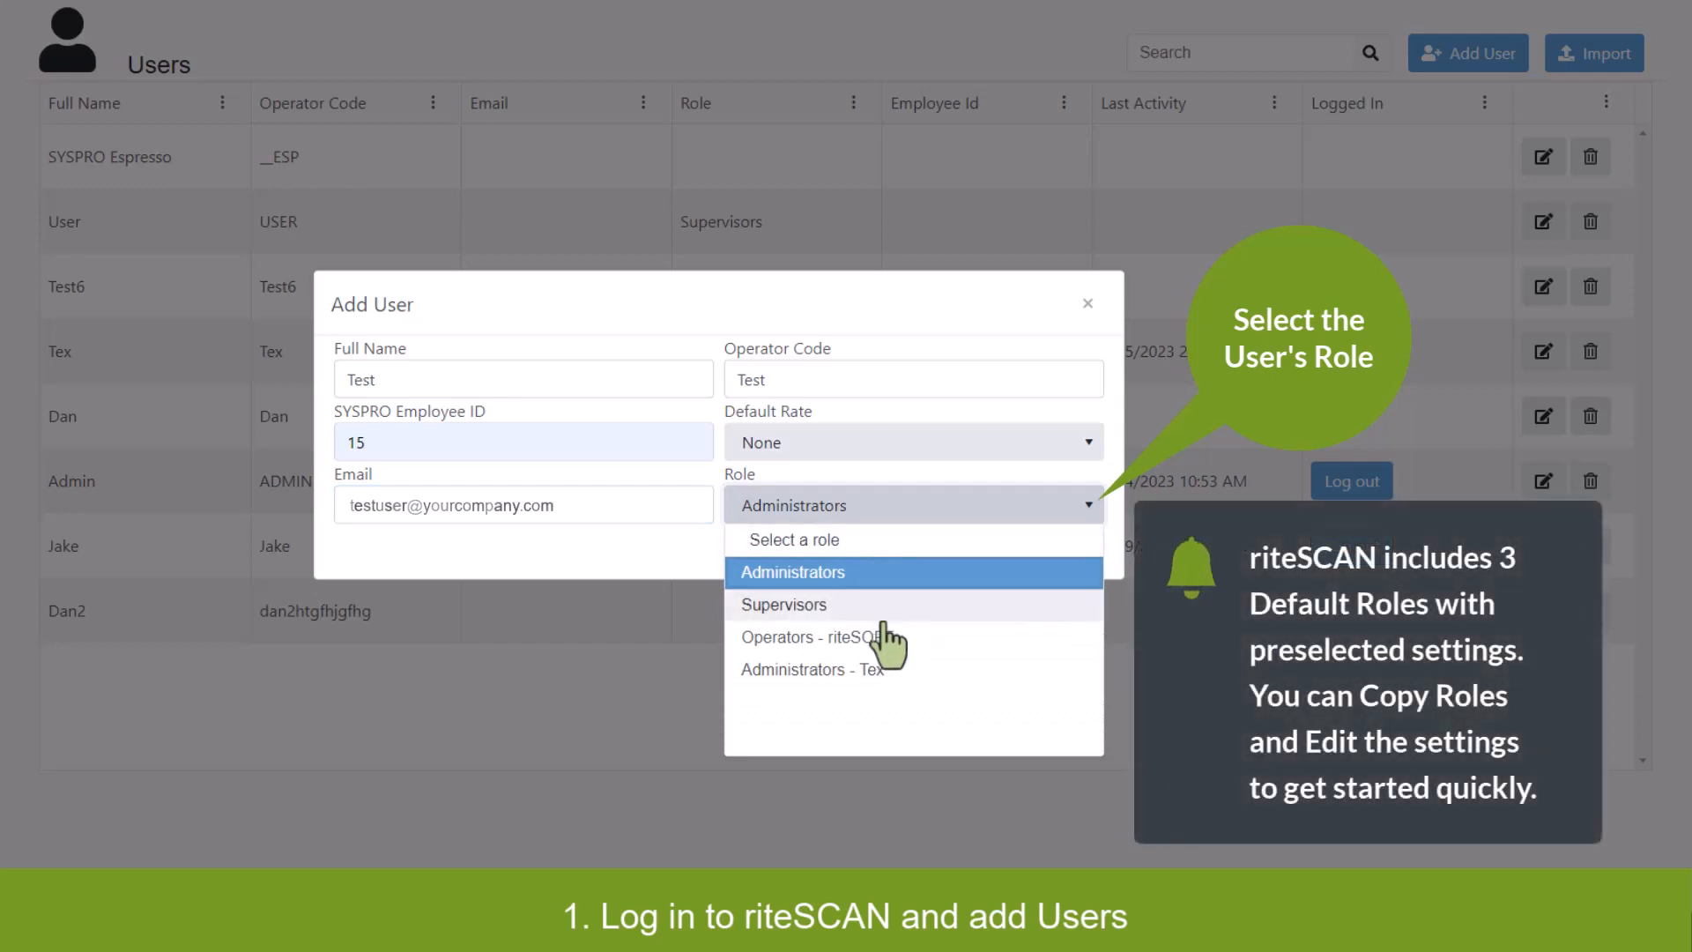
left_click(863, 575)
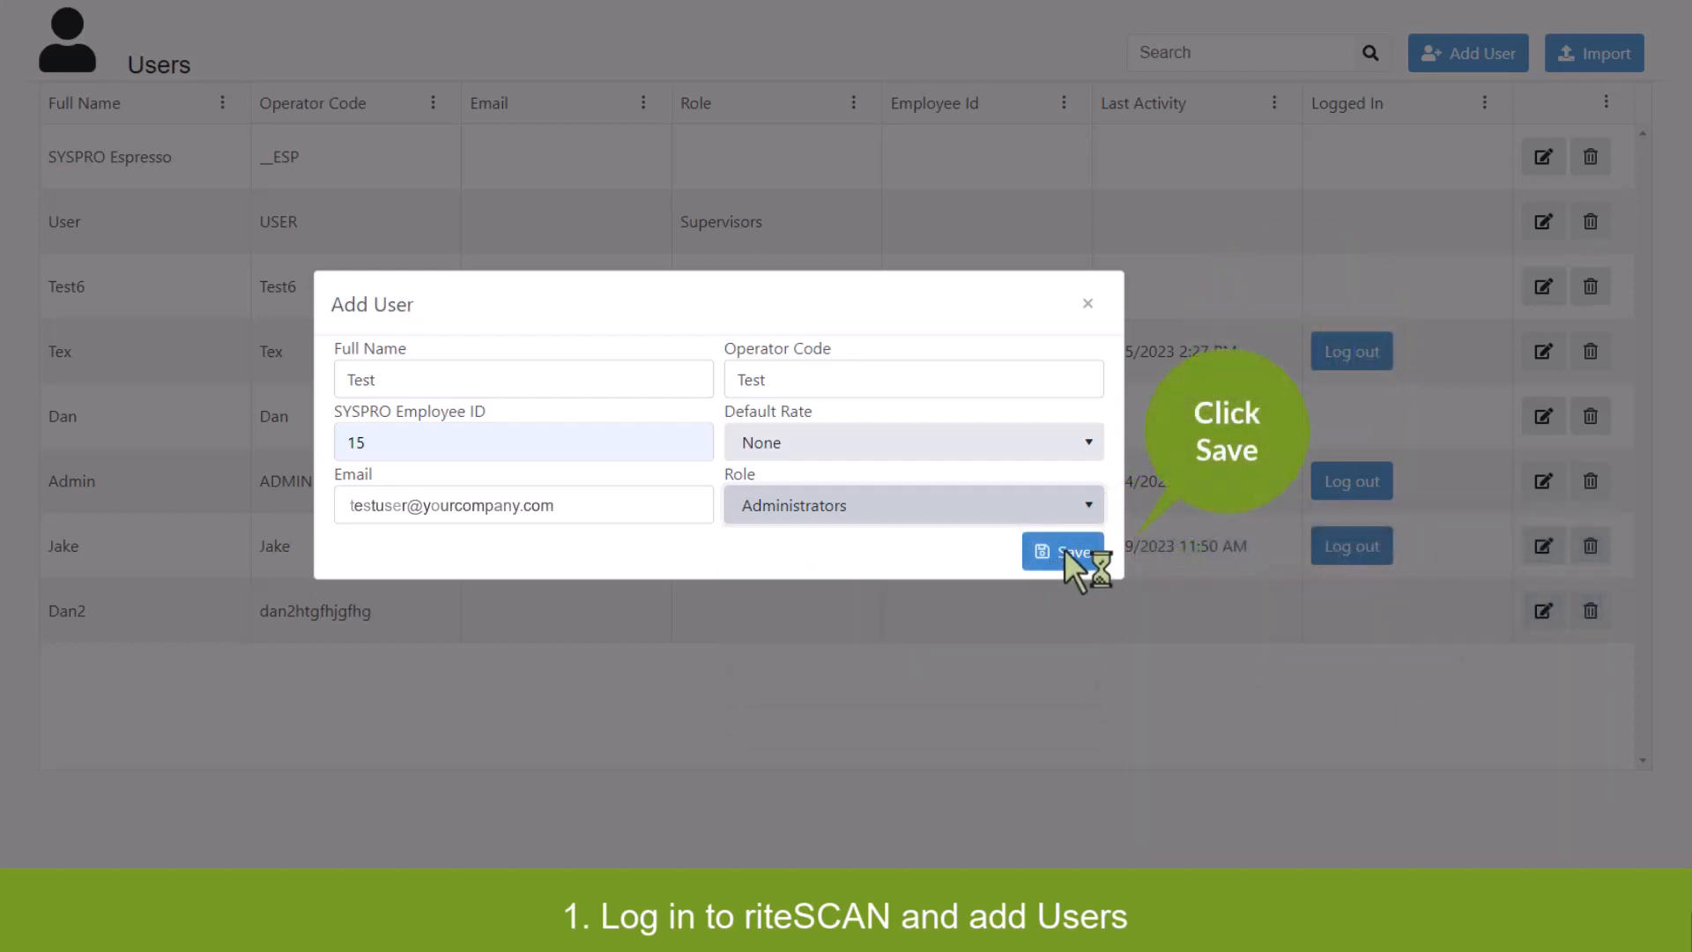
left_click(1065, 550)
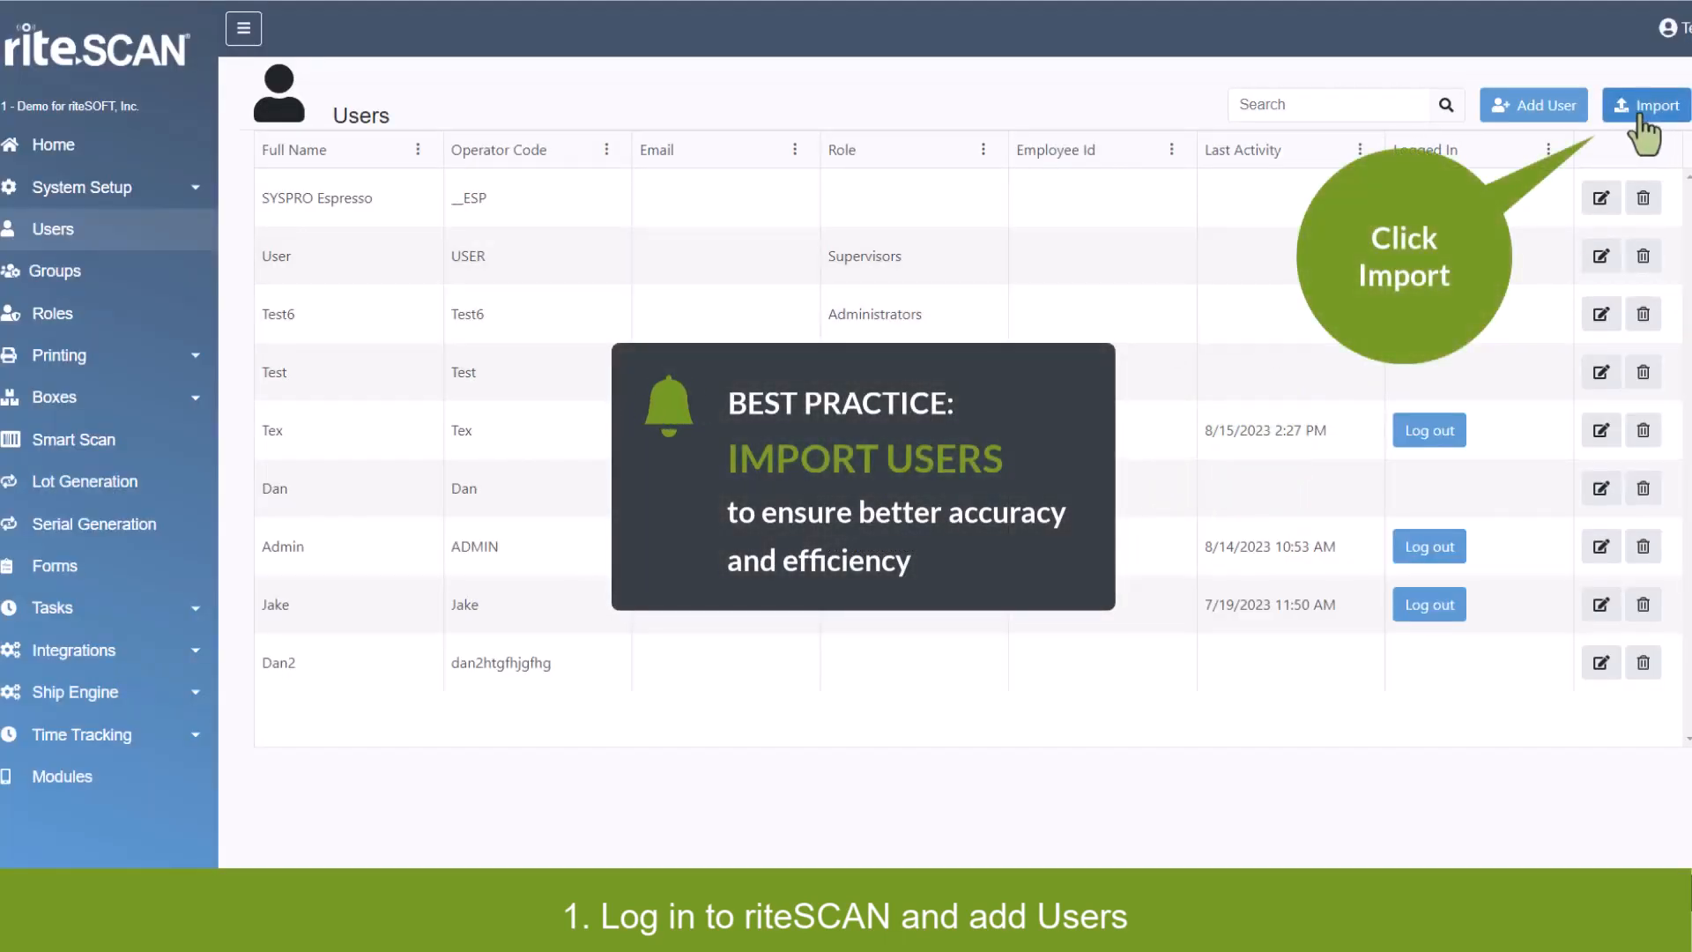
Import three individually selected SYSPRO users, including Test, instead of all users.
left_click(1645, 107)
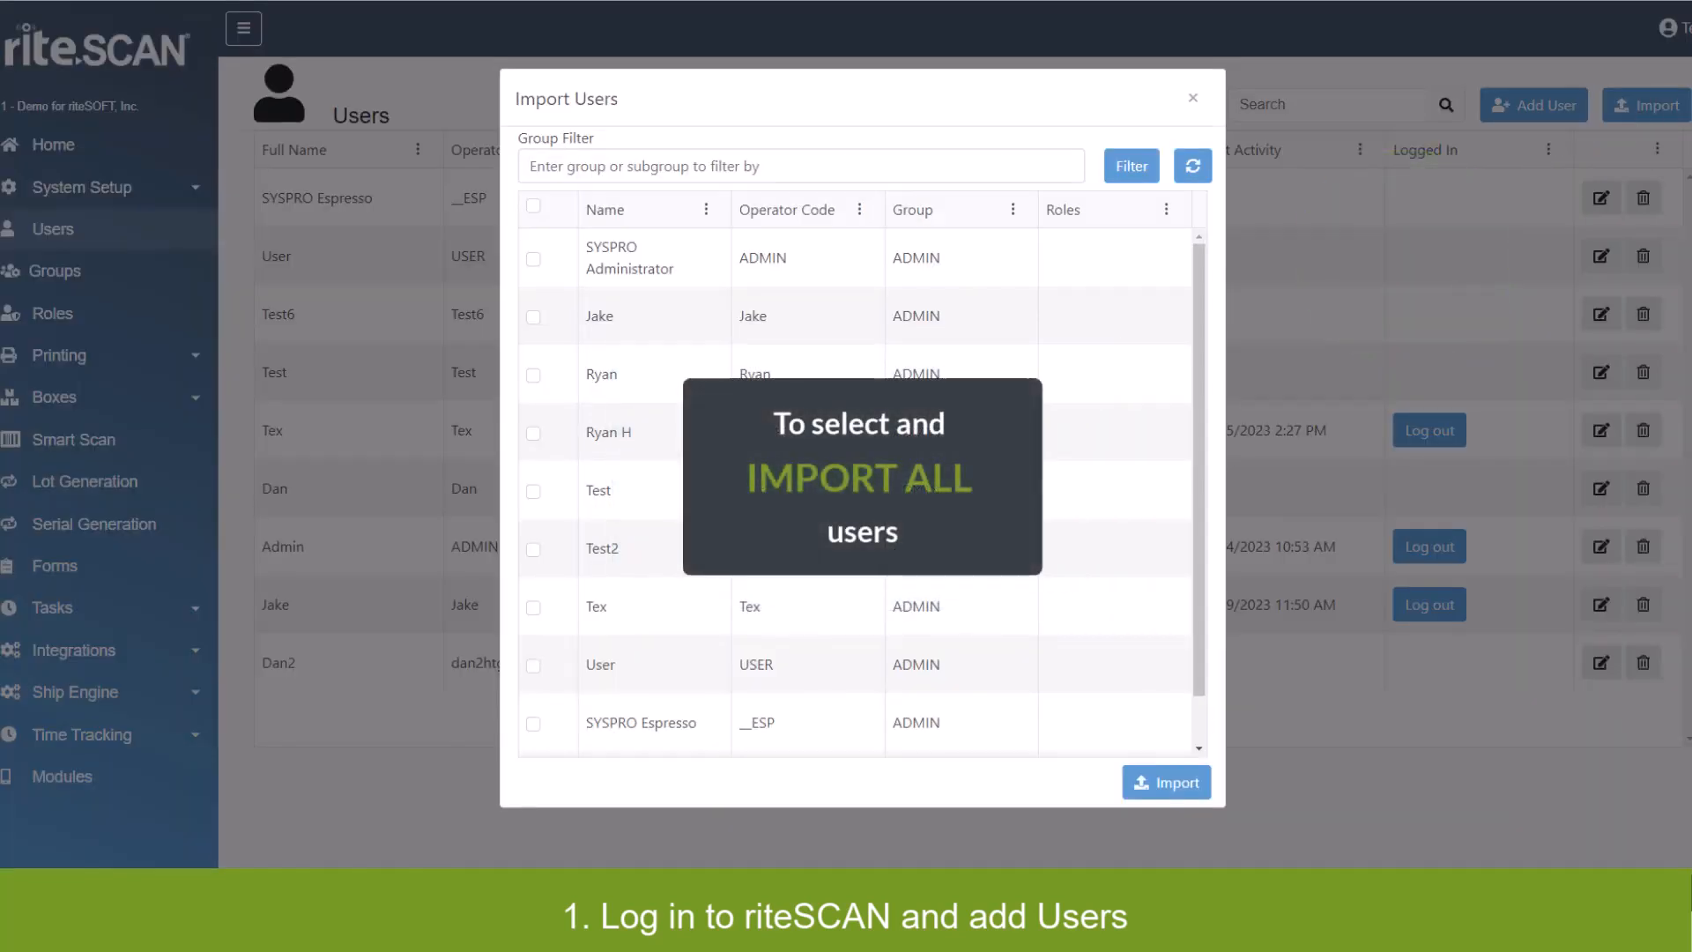
scroll(855, 485, "down", 1)
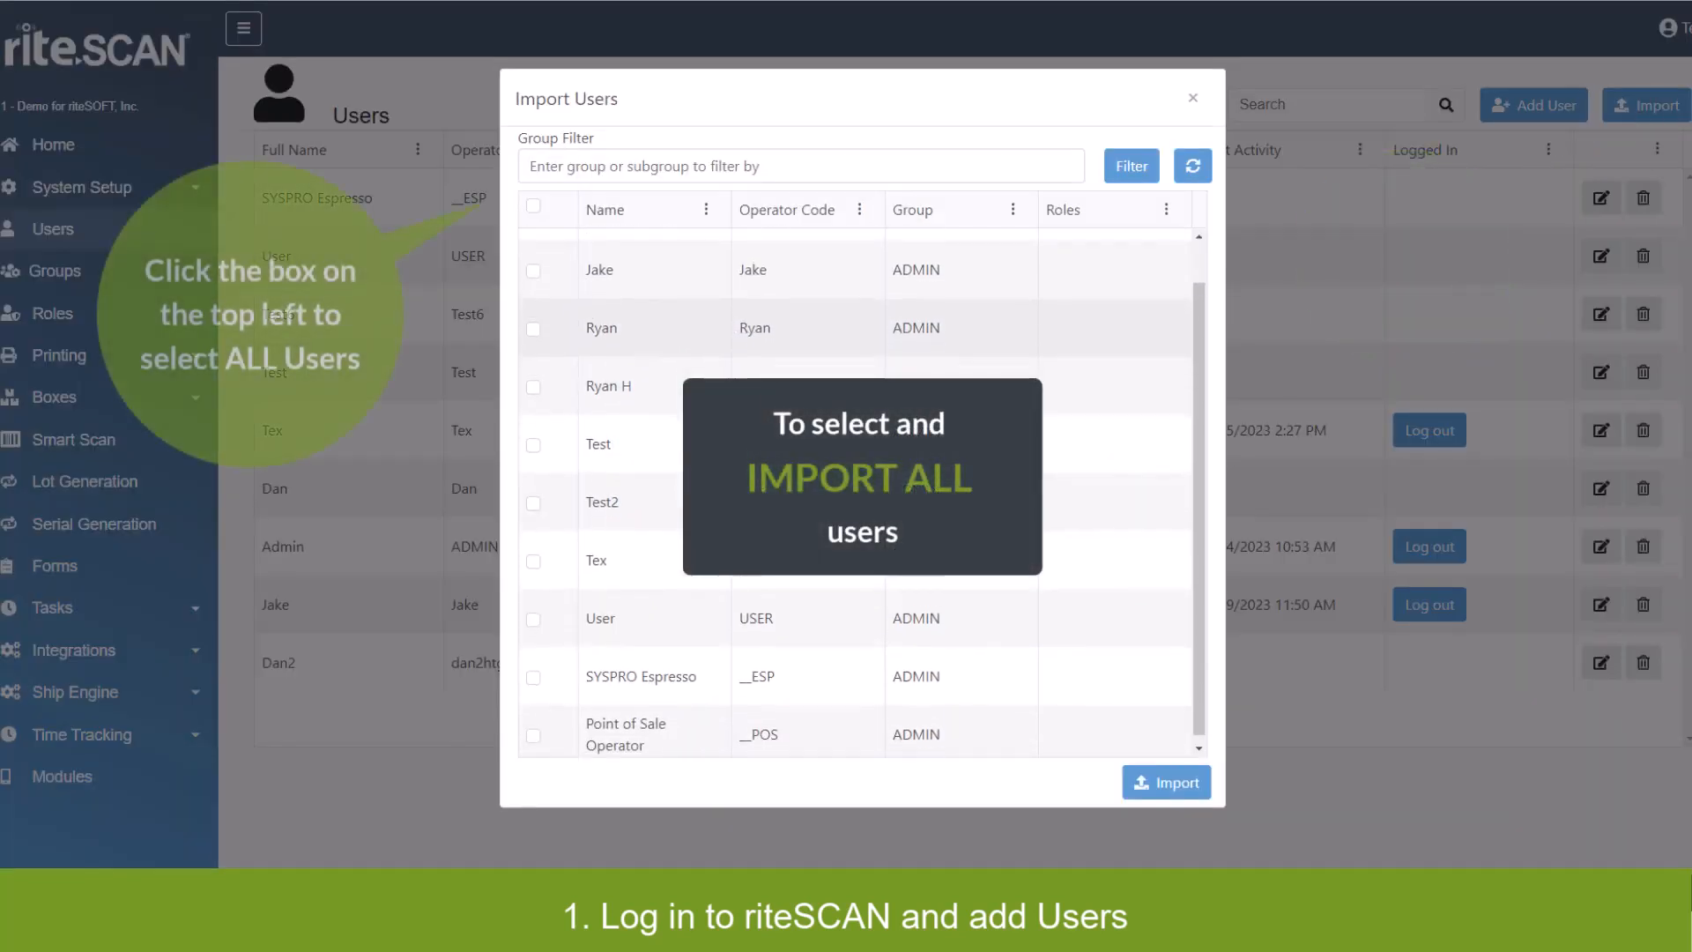
left_click(533, 206)
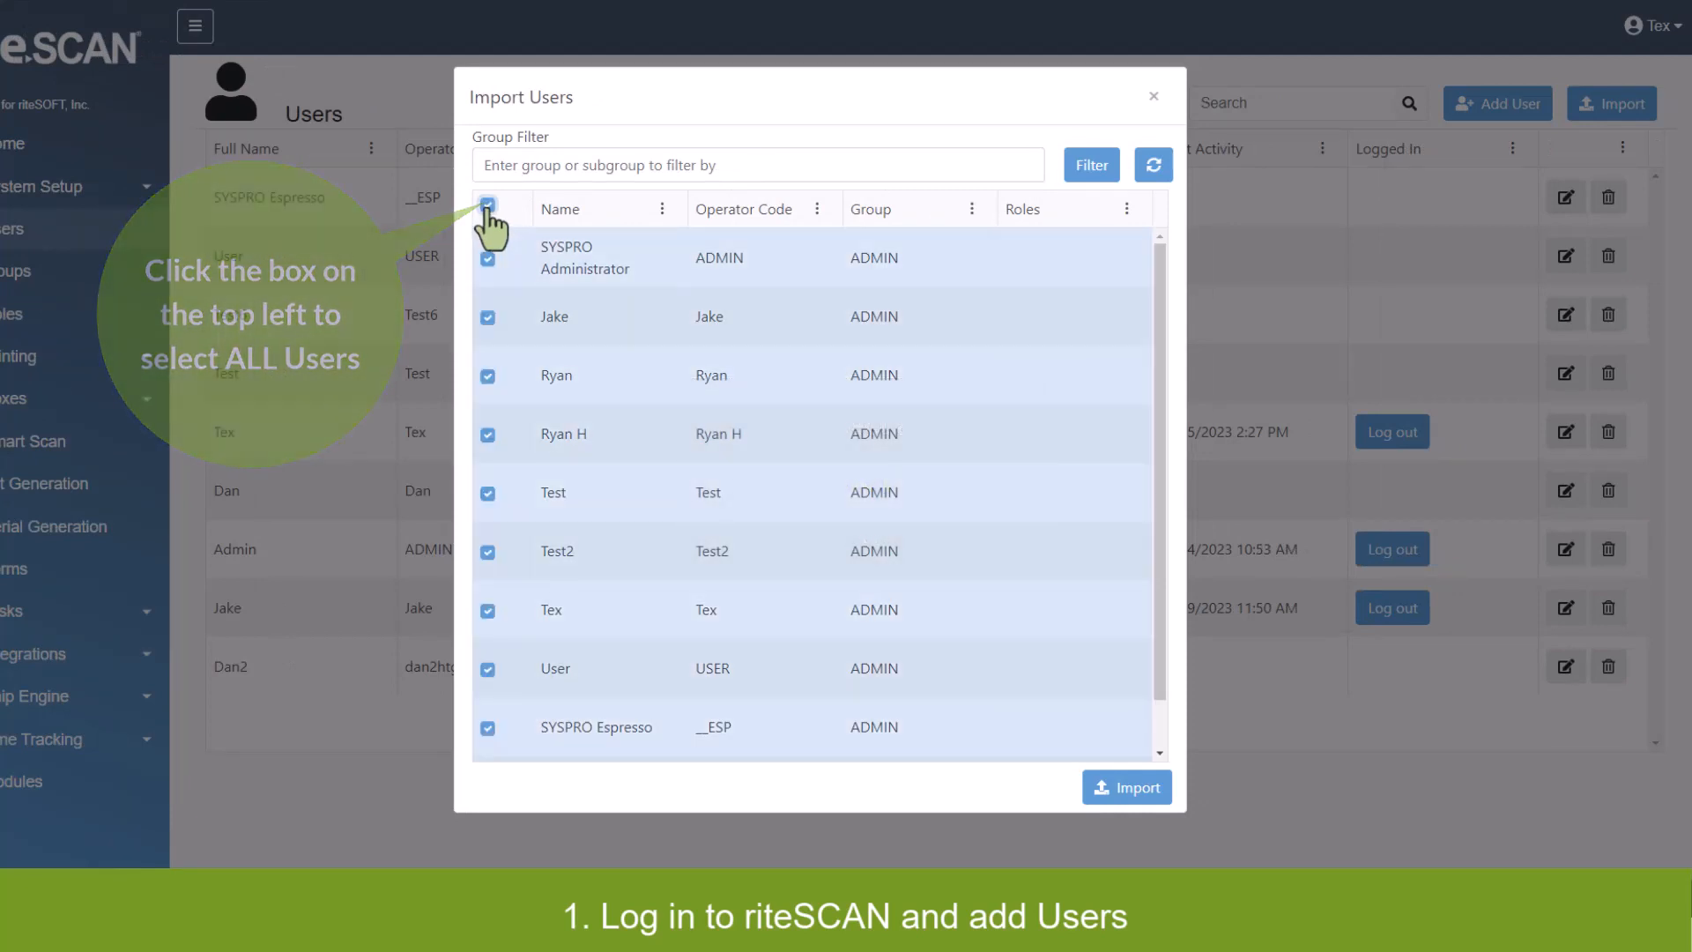
left_click(487, 206)
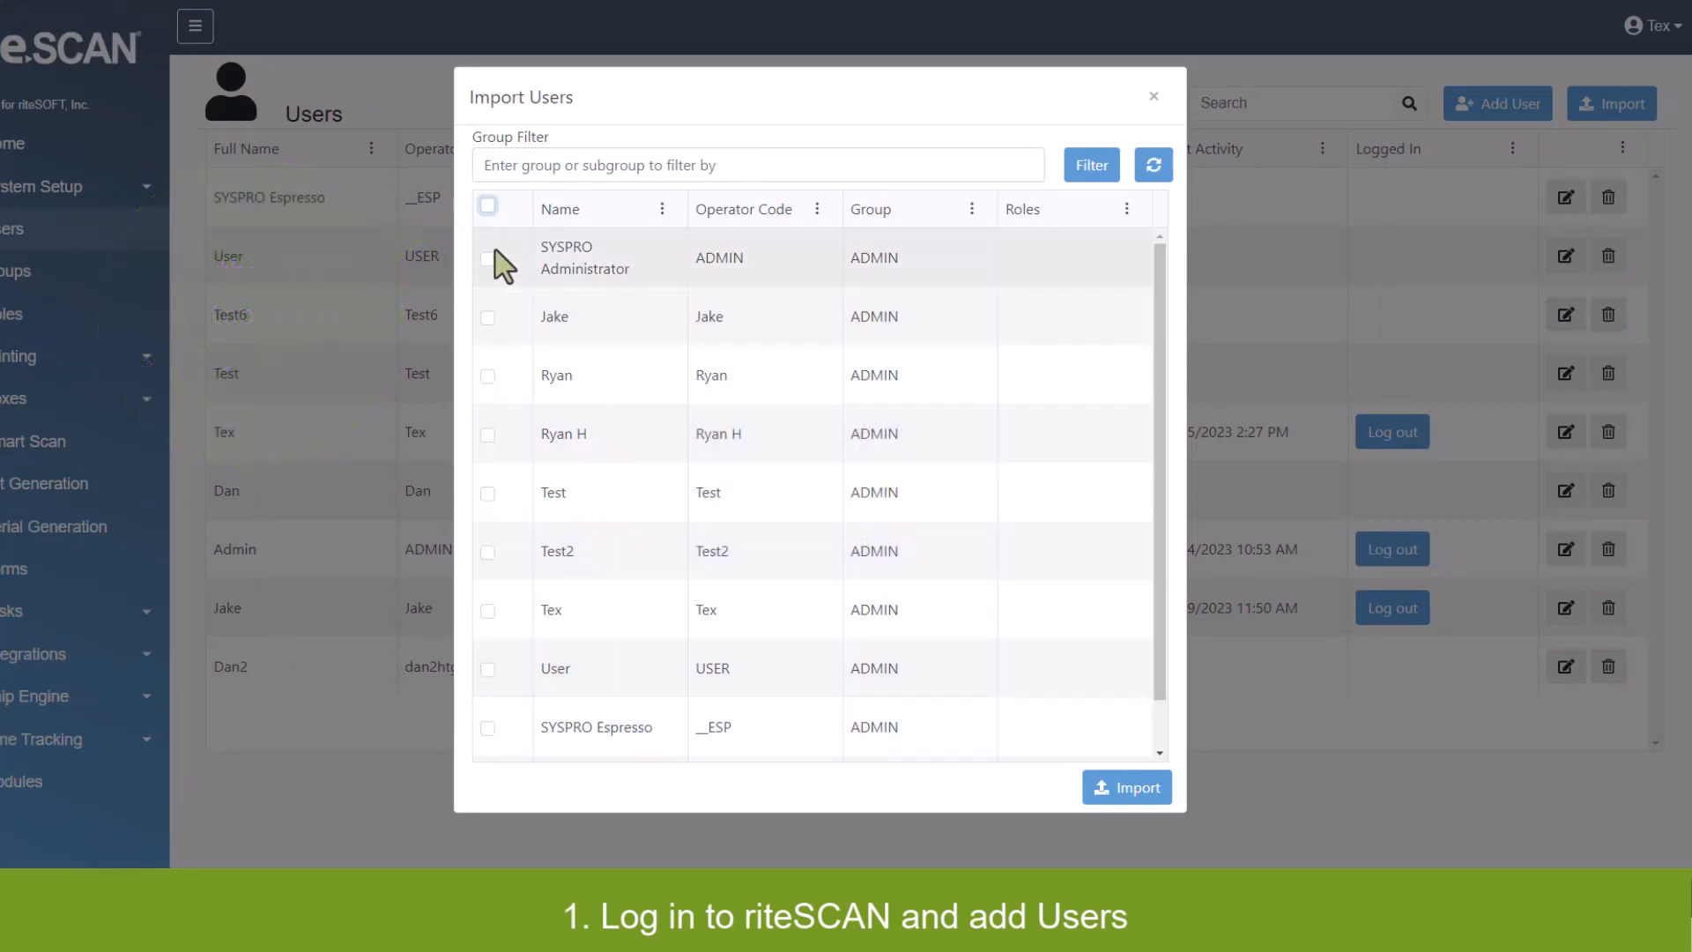
left_click(487, 375)
left_click(487, 434)
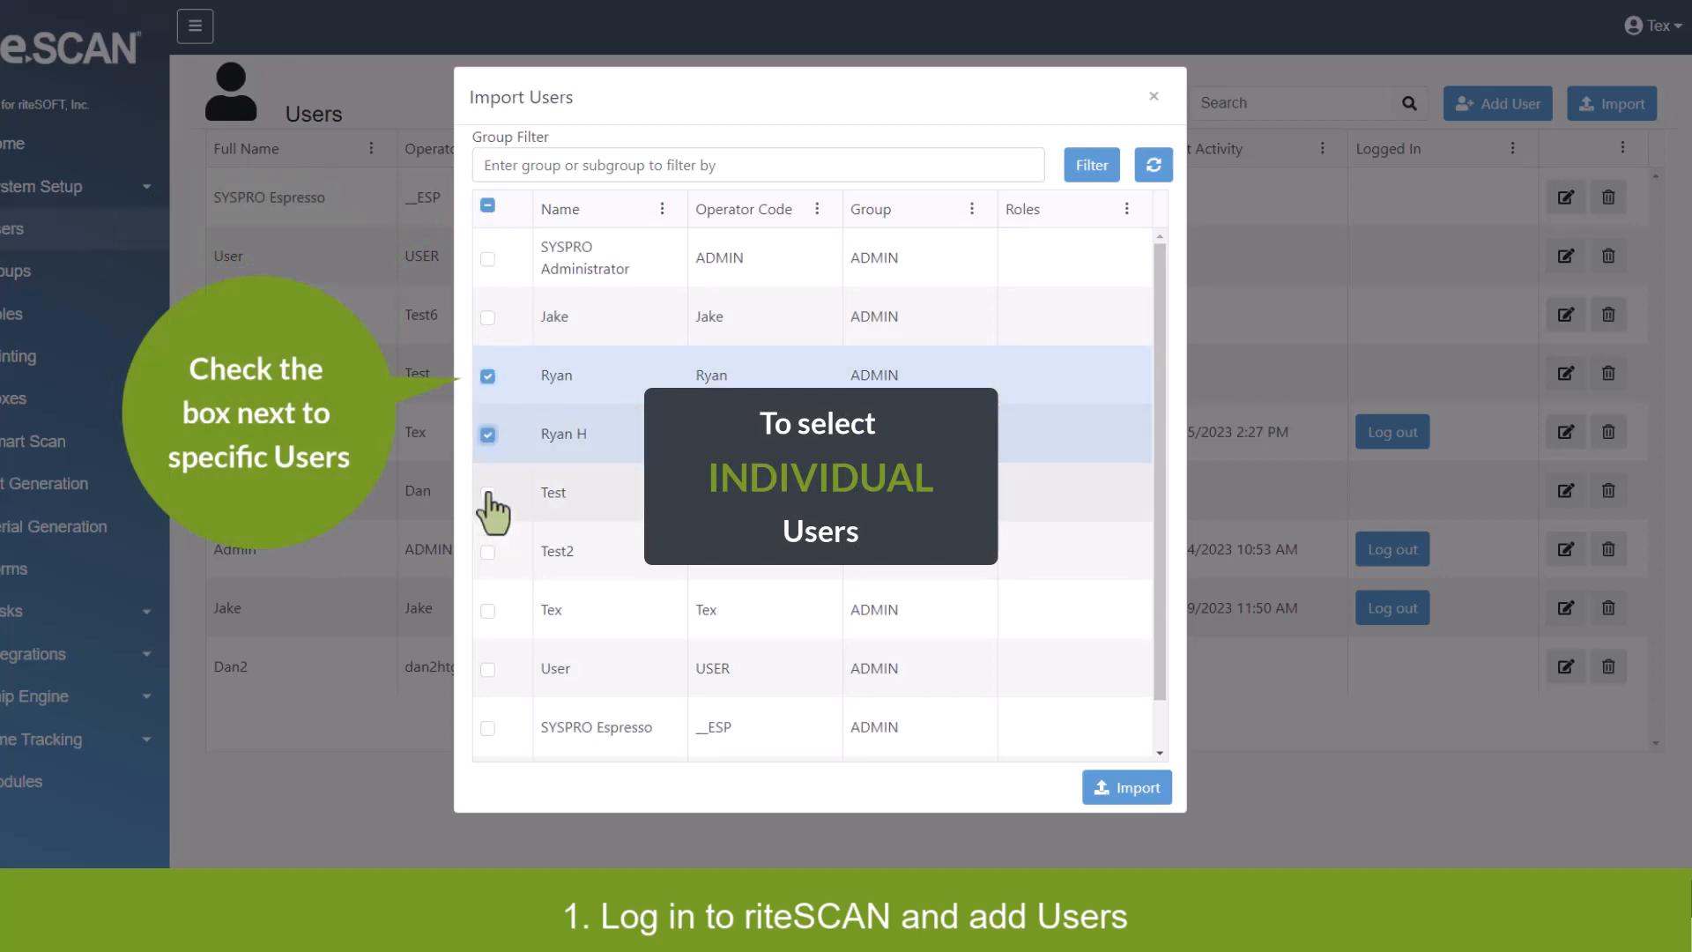
left_click(488, 494)
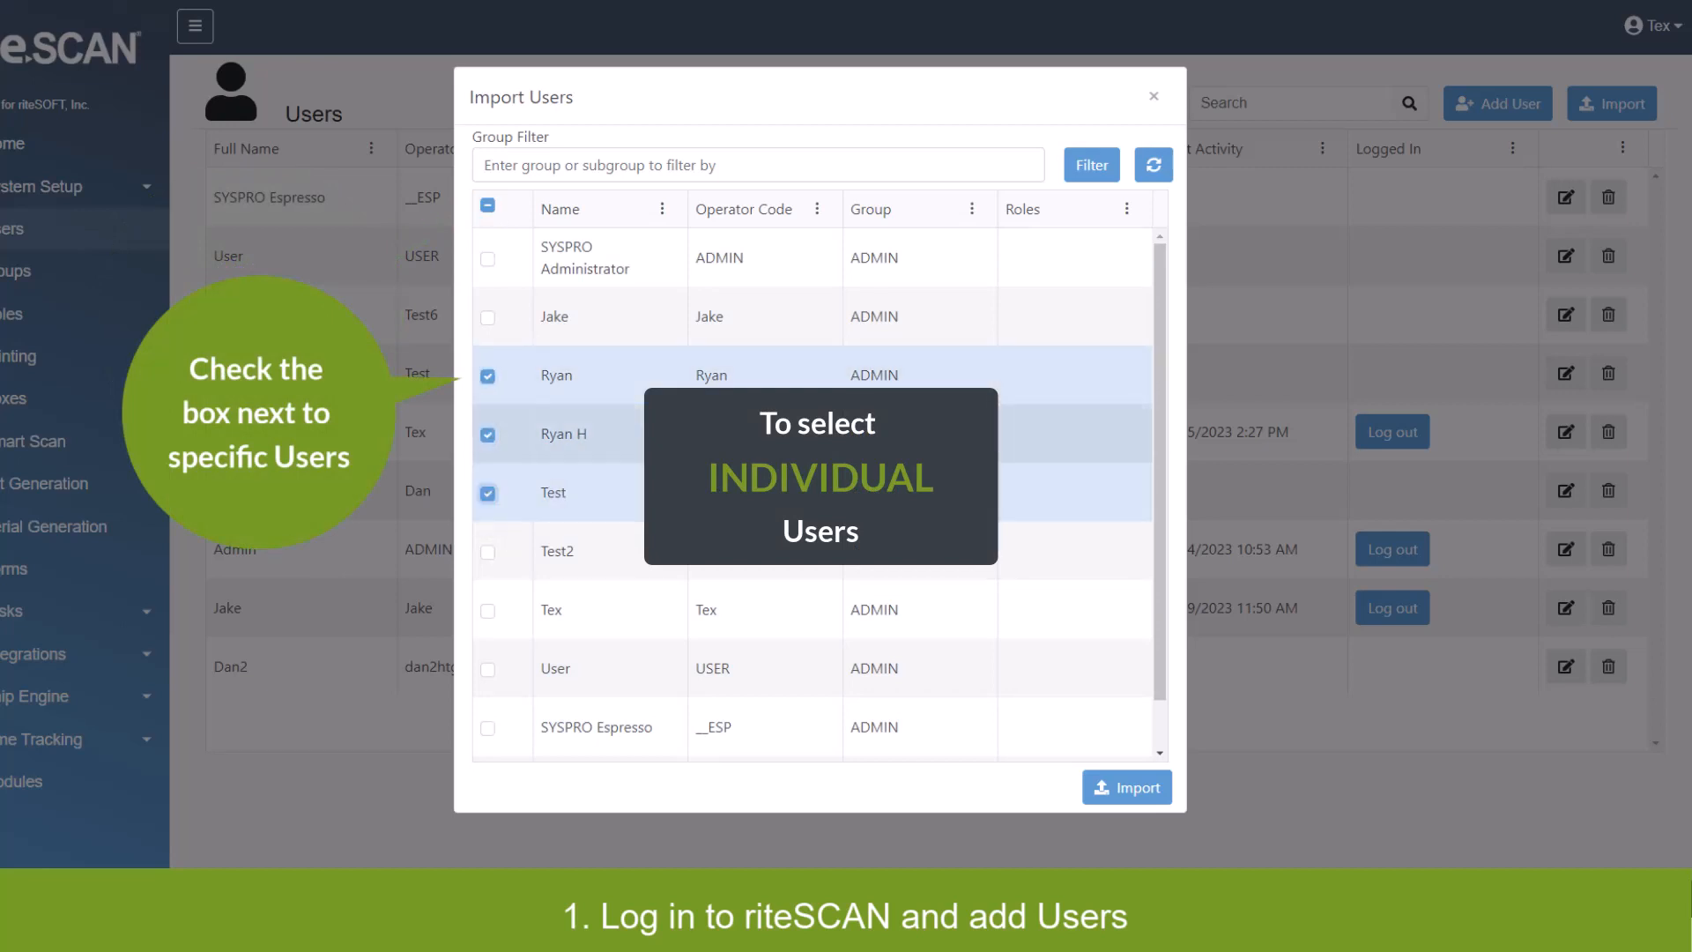
left_click(1113, 783)
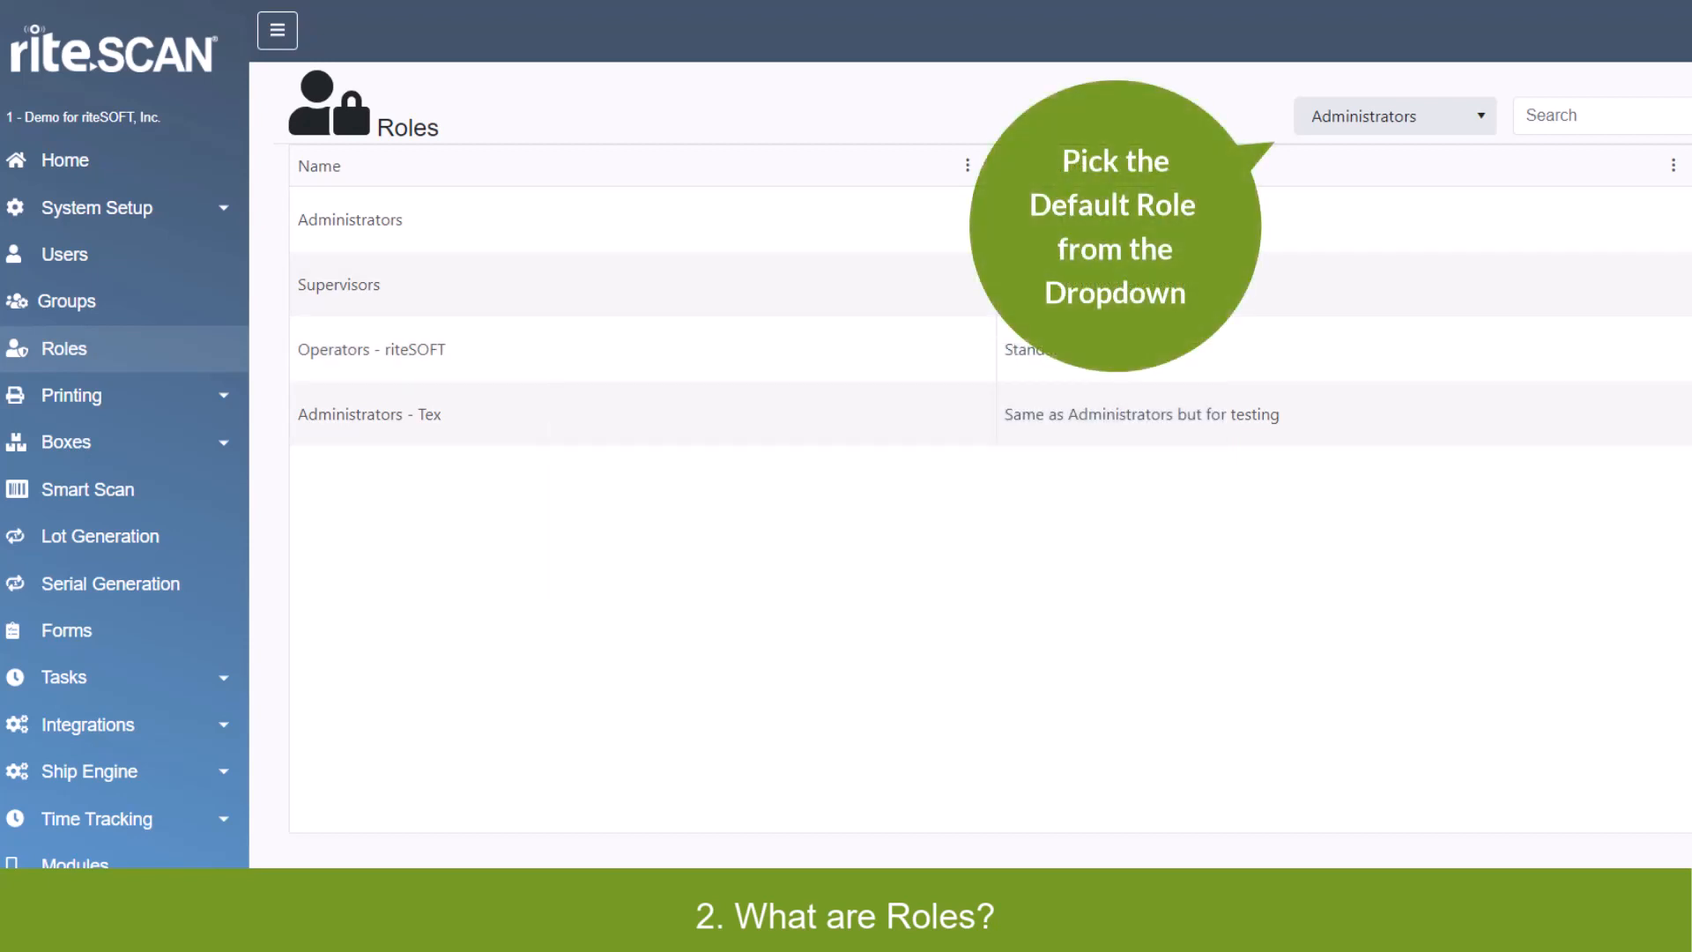
left_click(1395, 115)
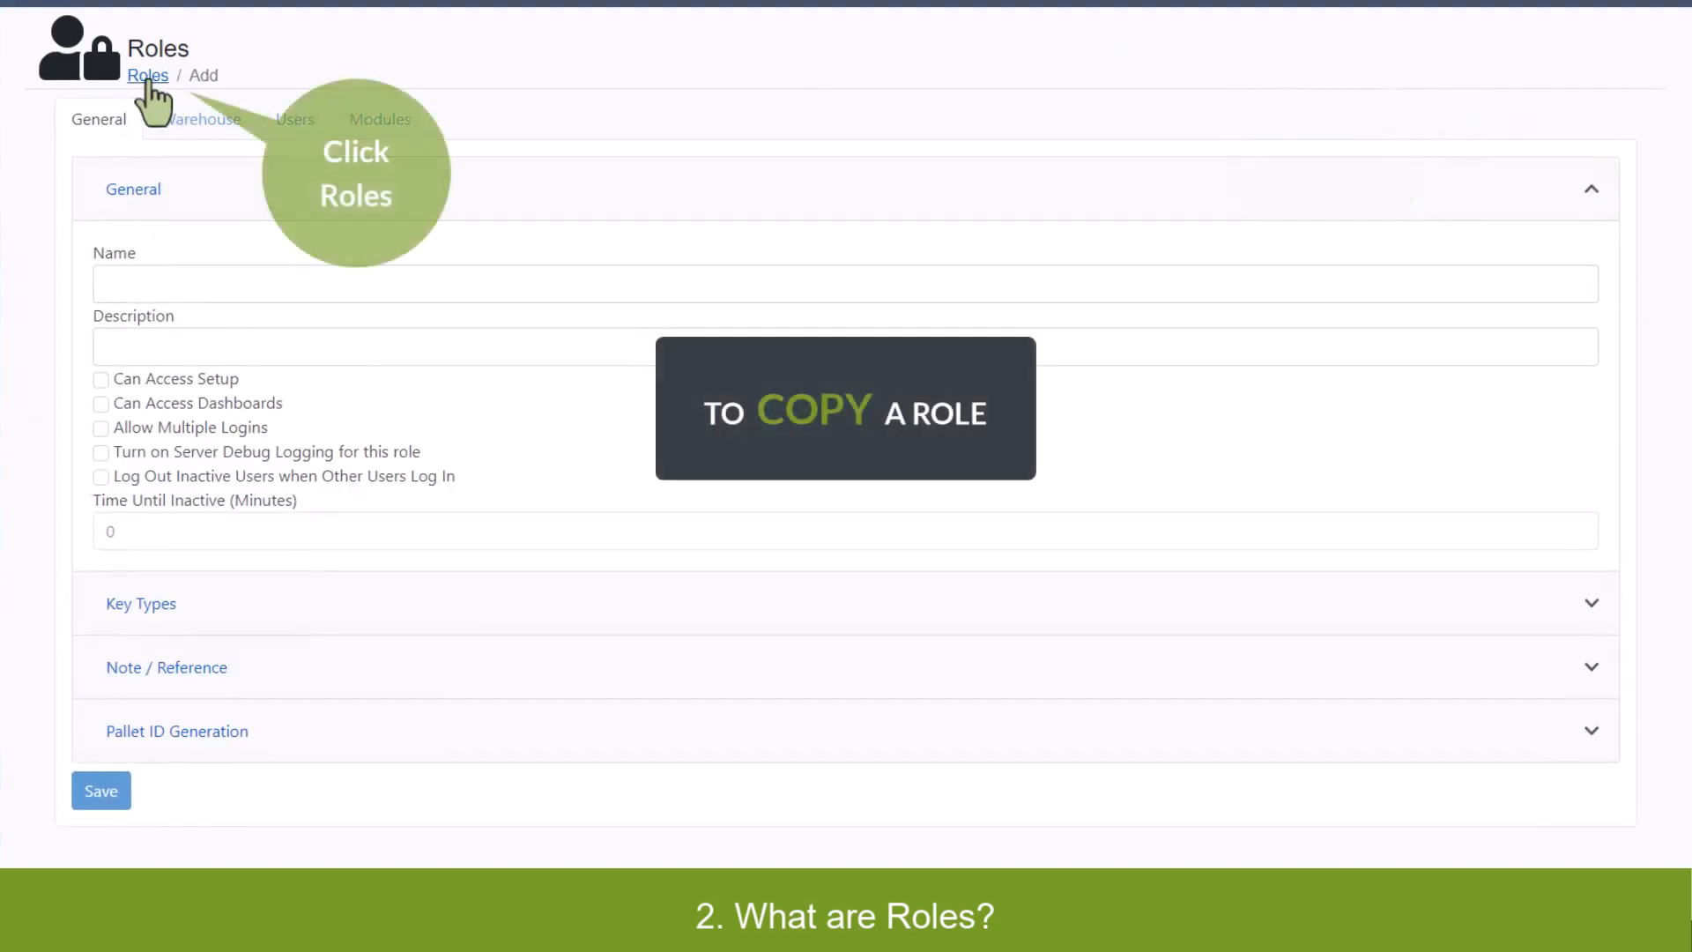
left_click(148, 79)
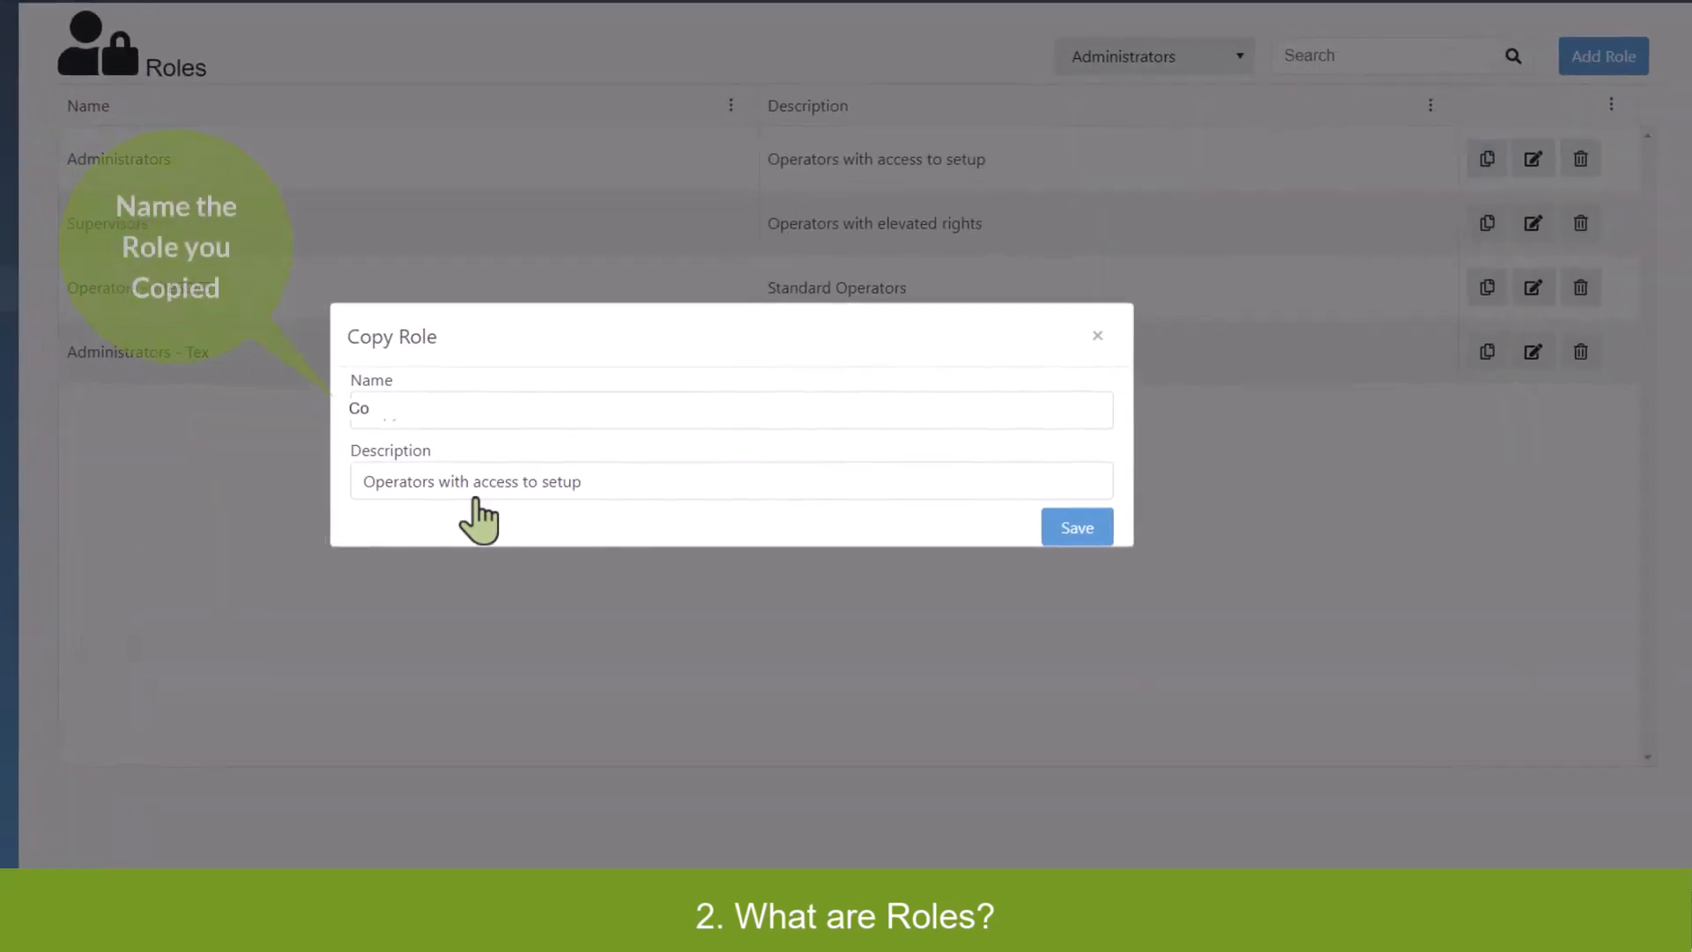
Save the copied role as 'Copy of Administrator Role' with description 'Enter new description'.
type("py of Administrator Rol")
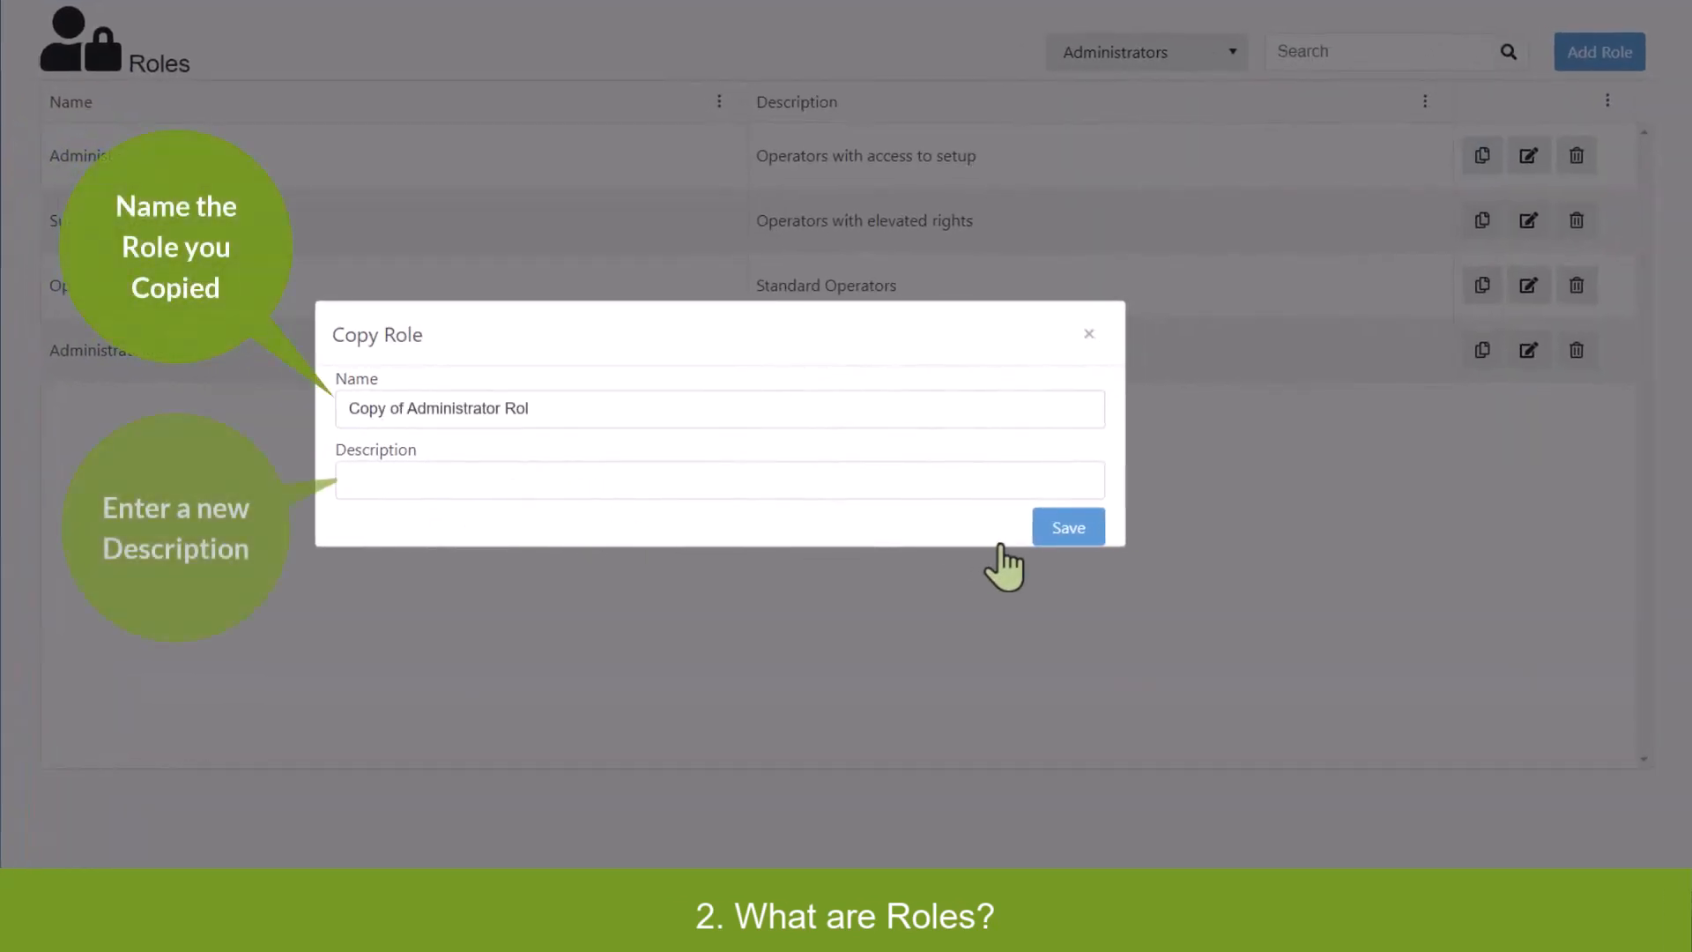
type("e")
key("Tab")
type("Enter new")
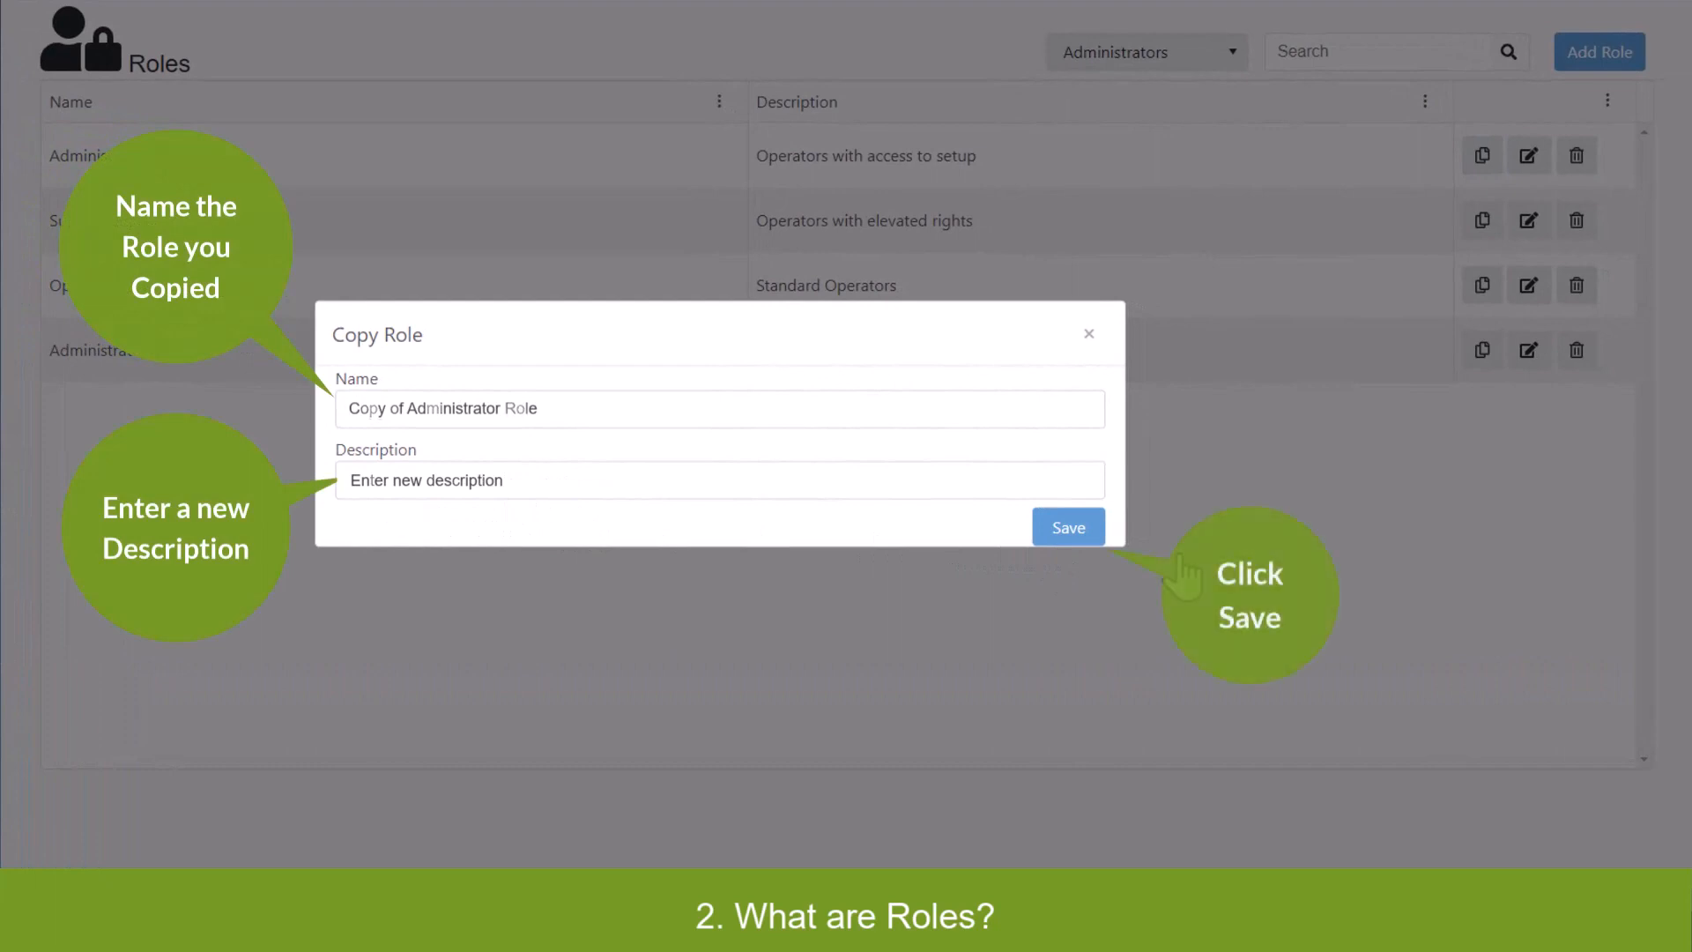
type(" description")
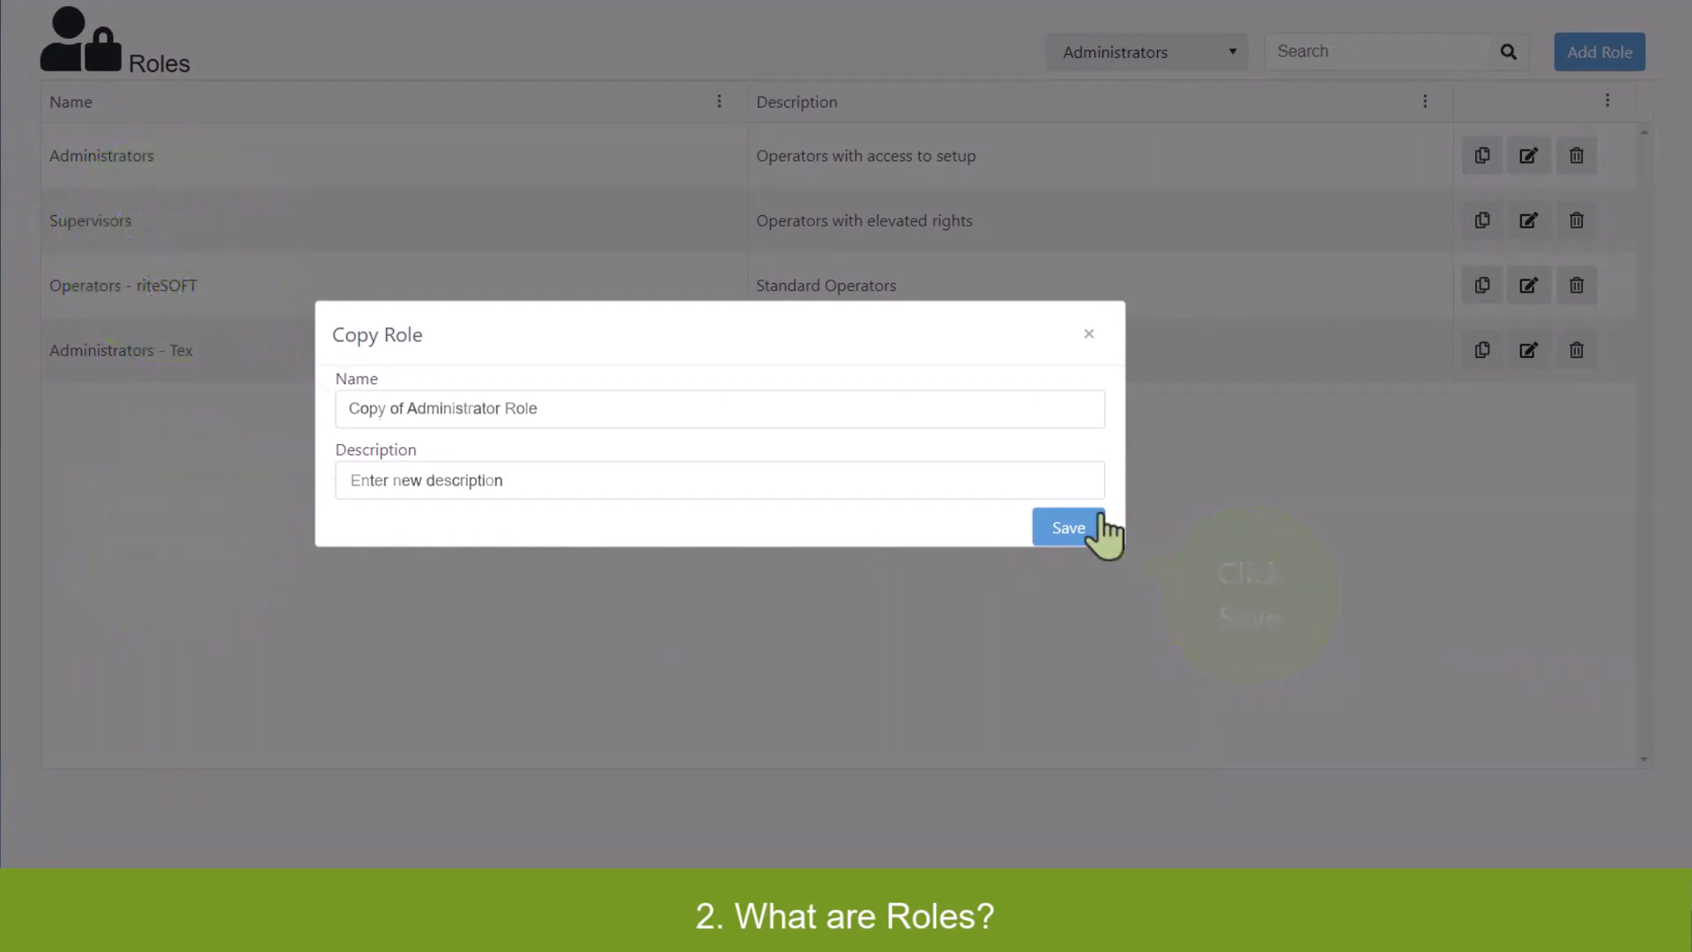
left_click(1093, 527)
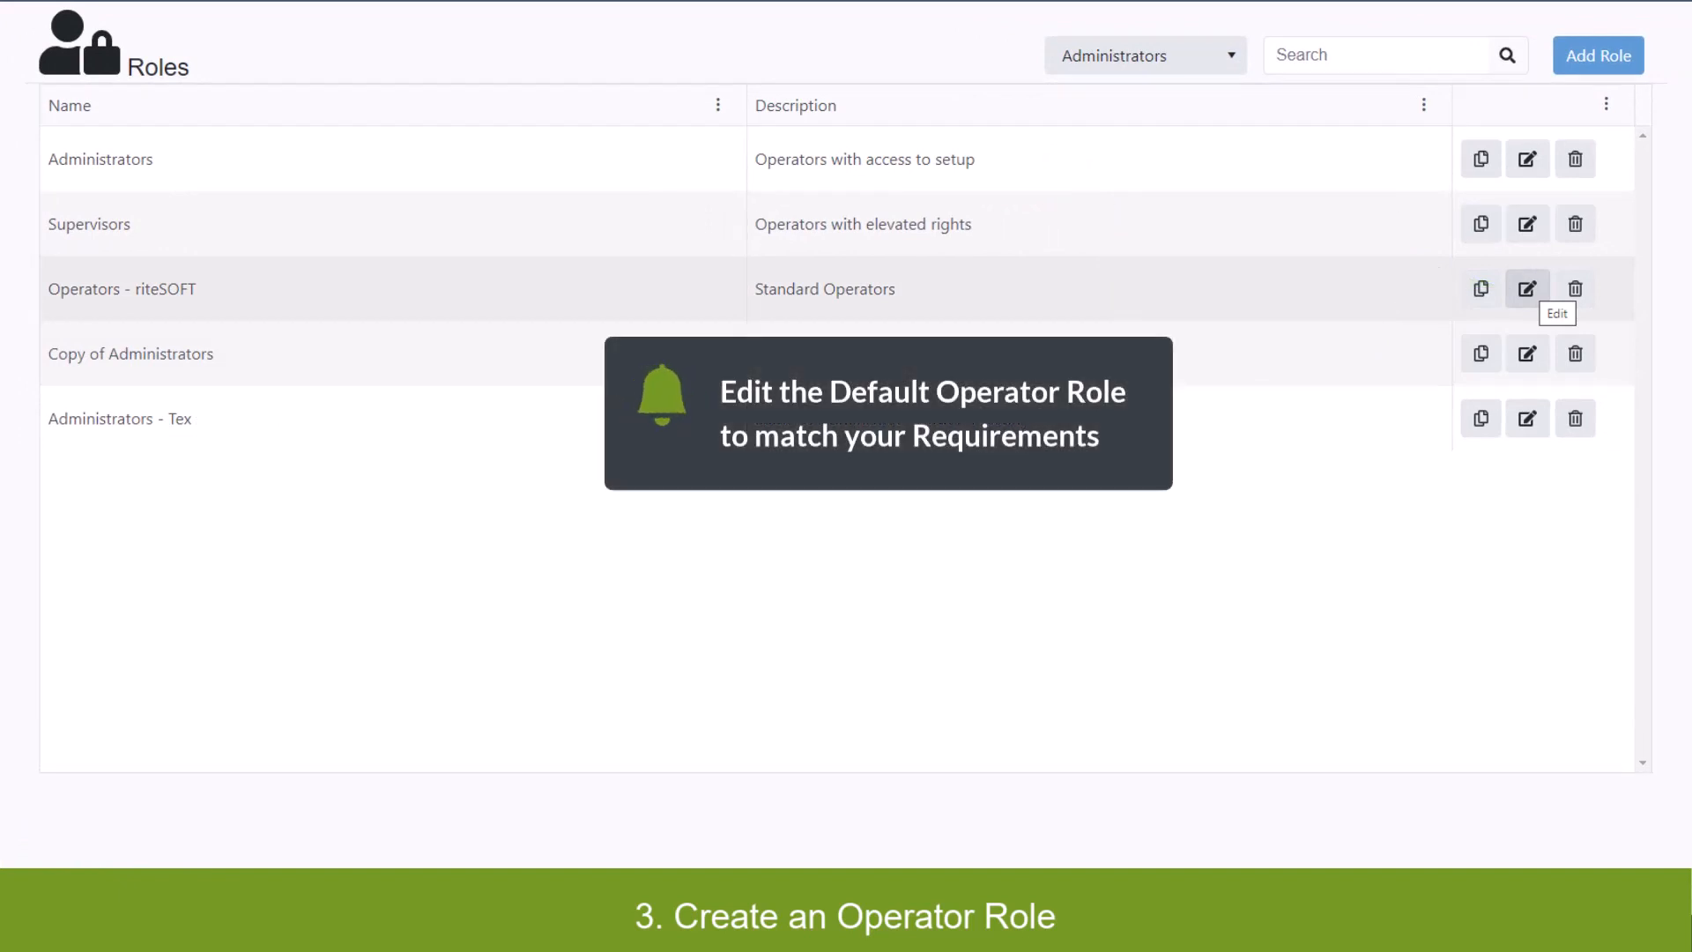
Edit the Operators - riteSOFT role from the Roles table.
left_click(1528, 289)
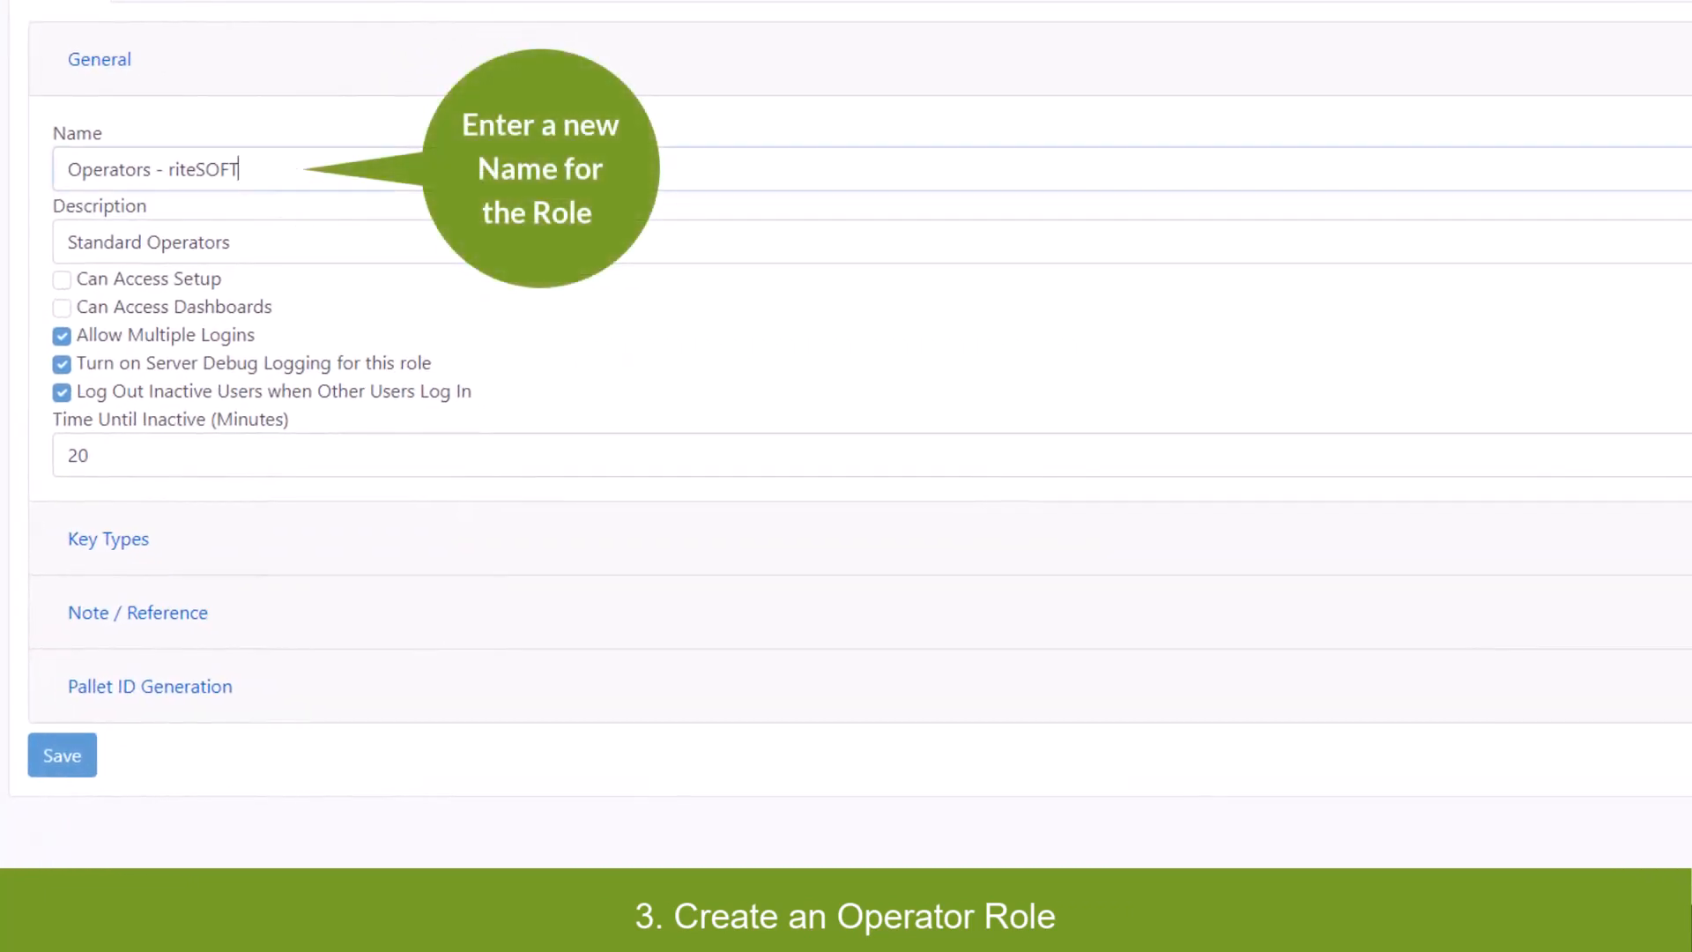
Add 'Test' to the end of the role name and the 'Standard Operators' description.
left_click_drag(240, 170, 124, 169)
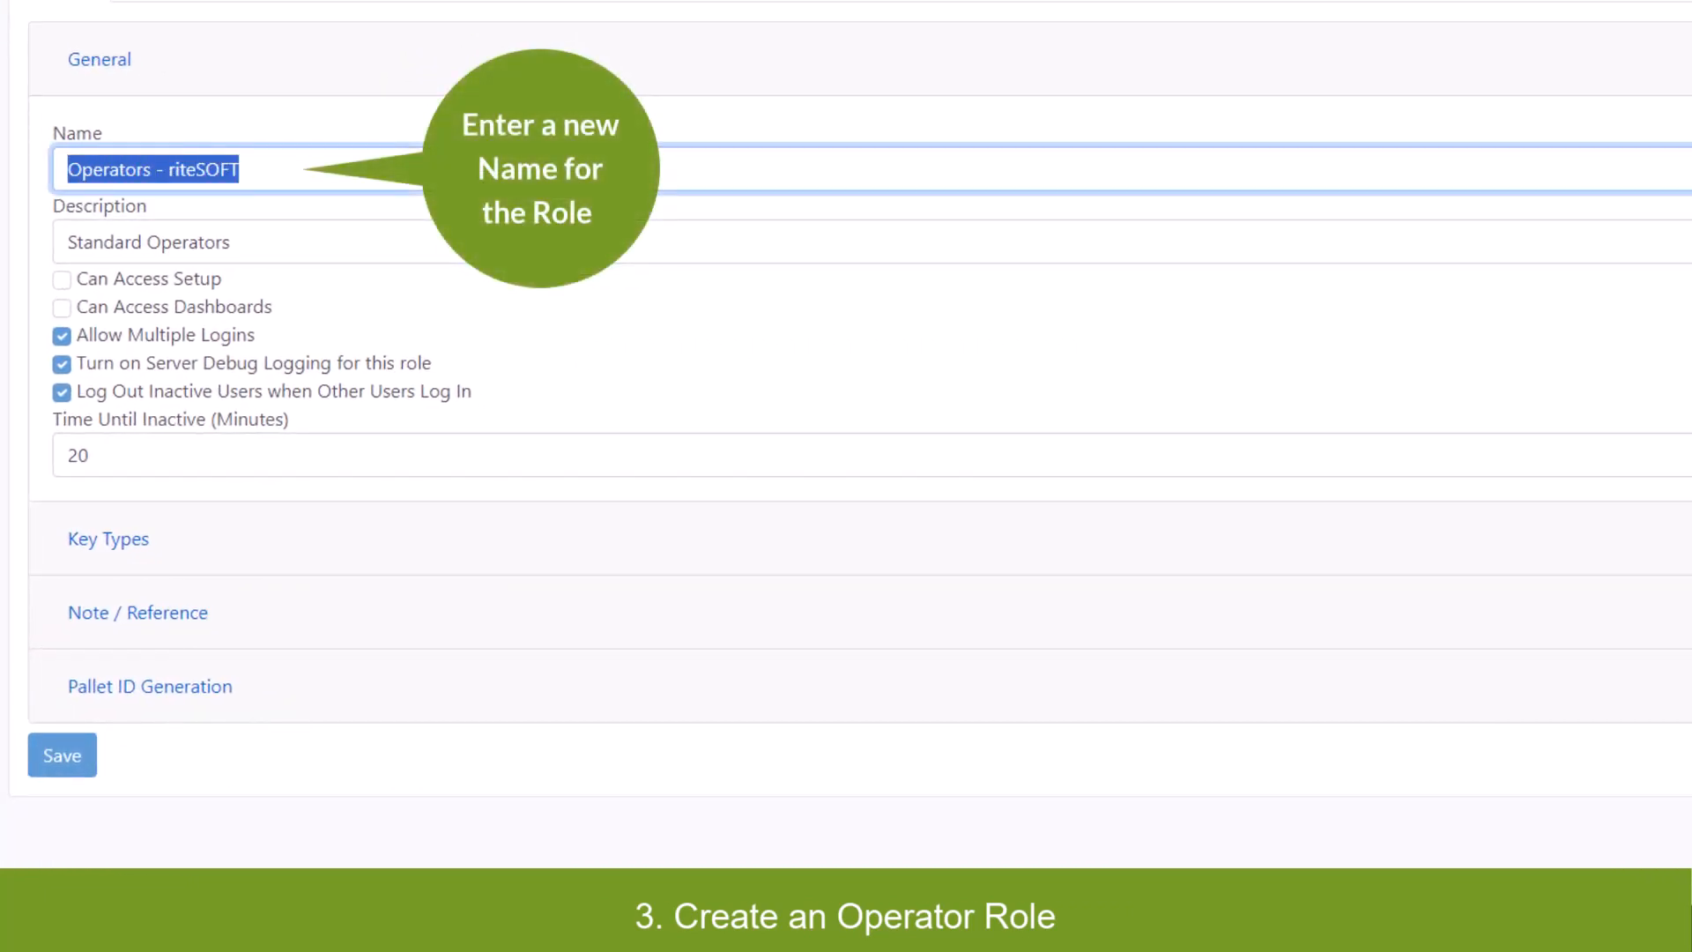
left_click(240, 169)
type("Tes")
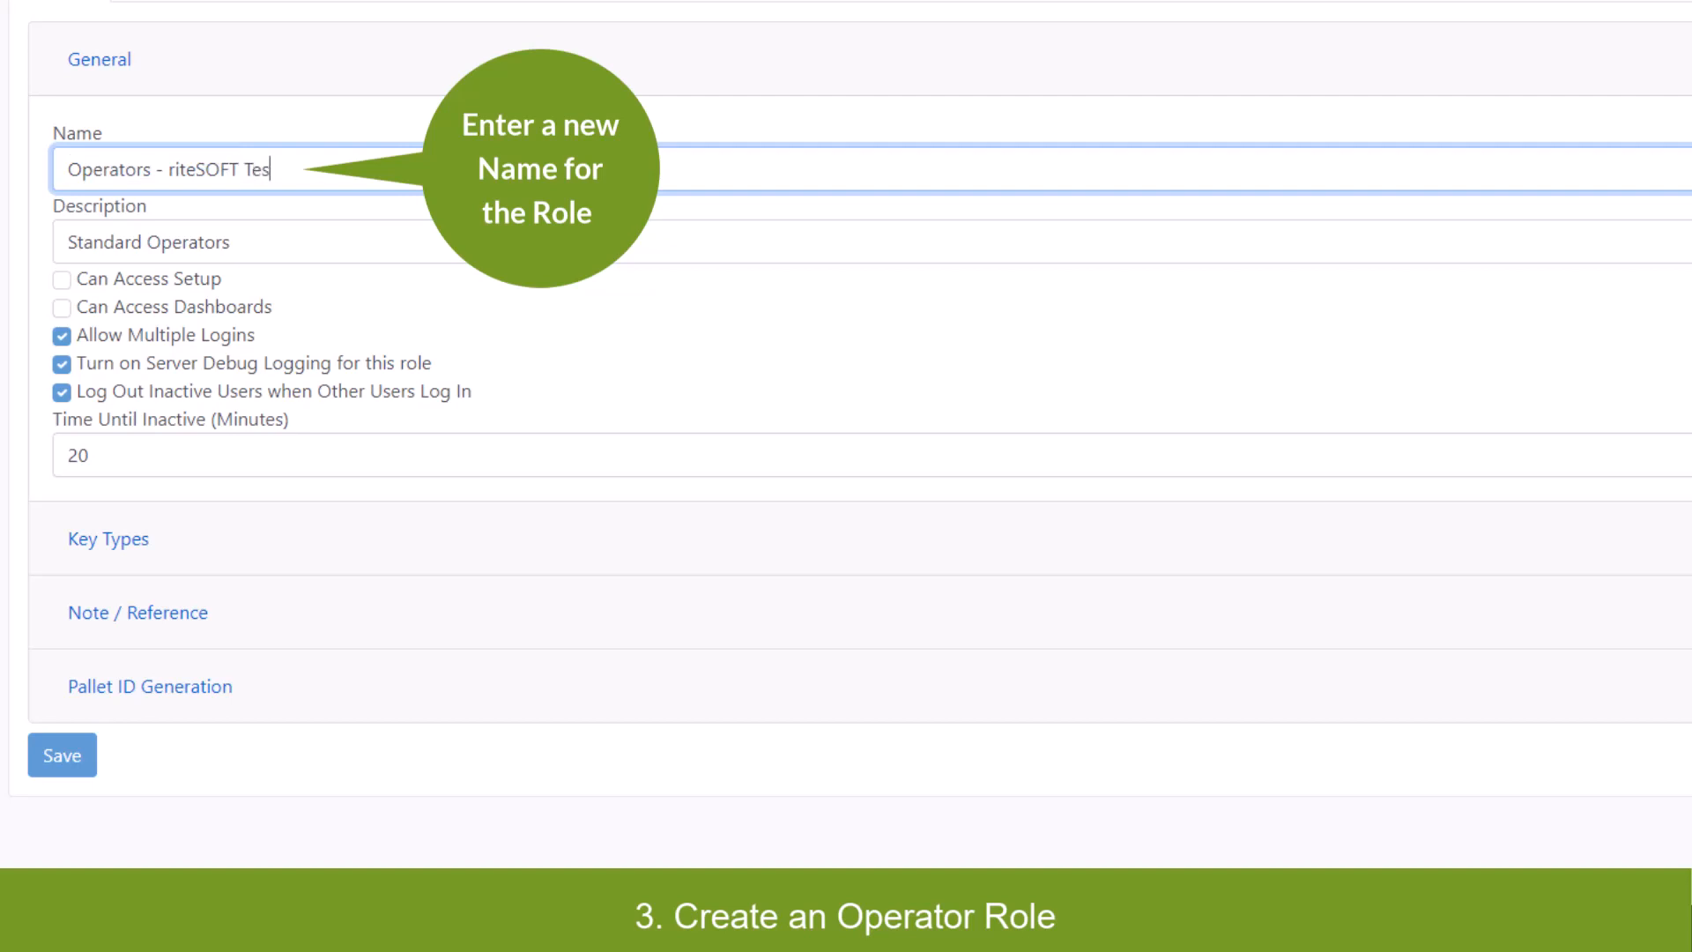
type("t")
left_click(288, 250)
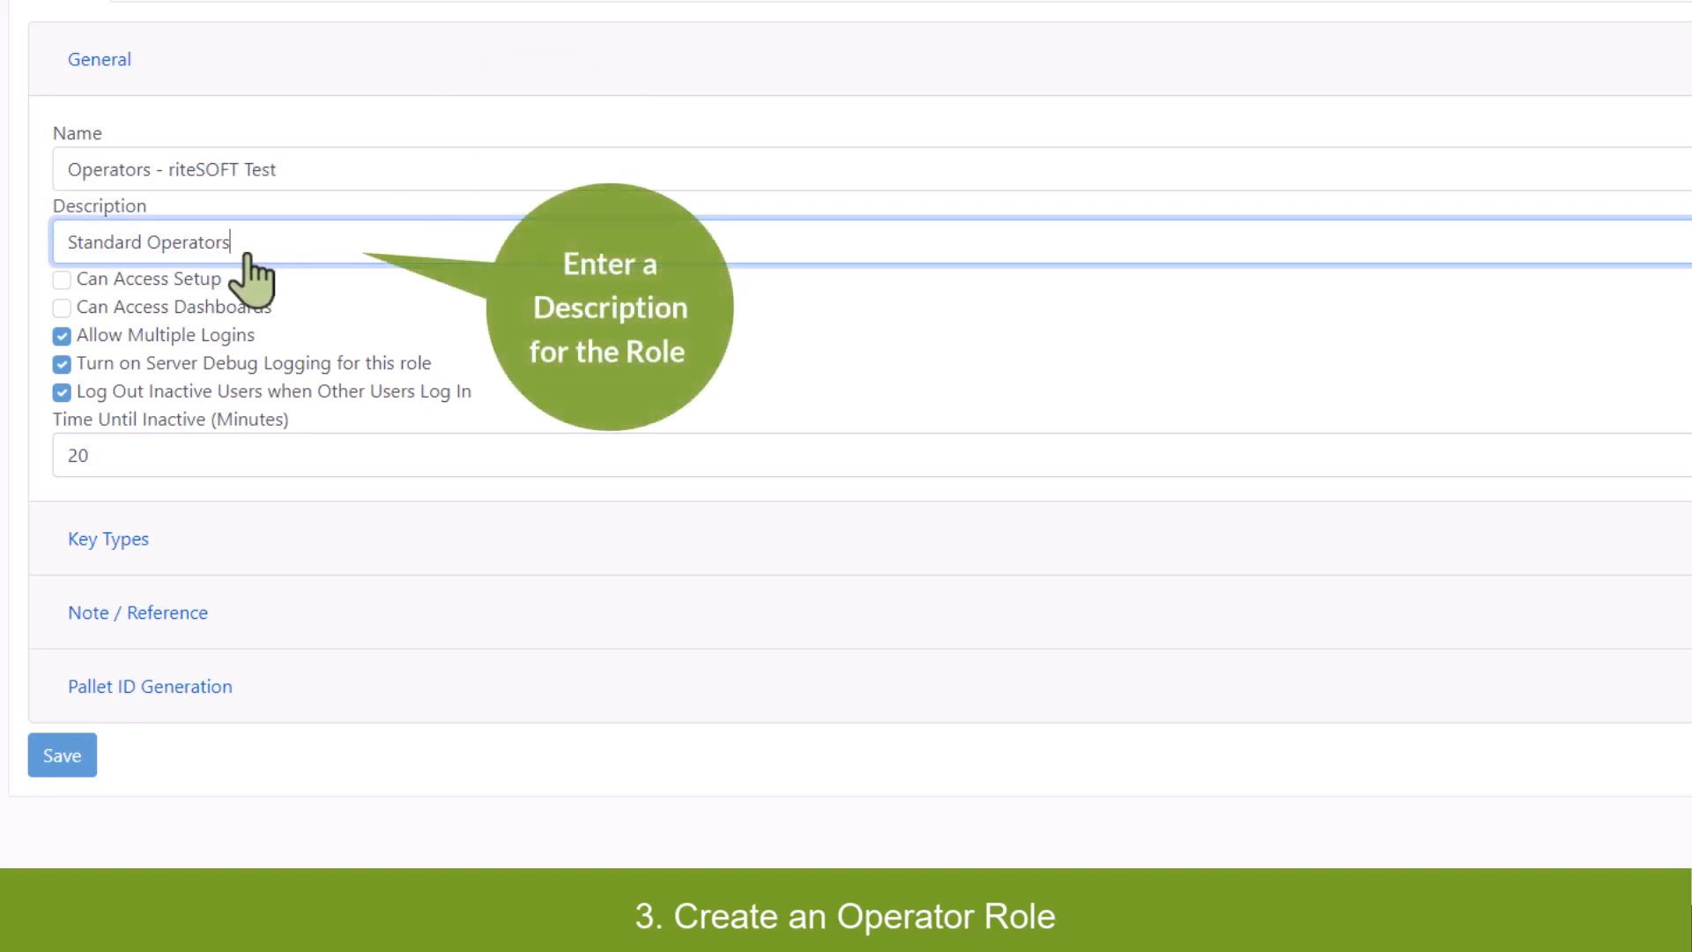
type("Tes")
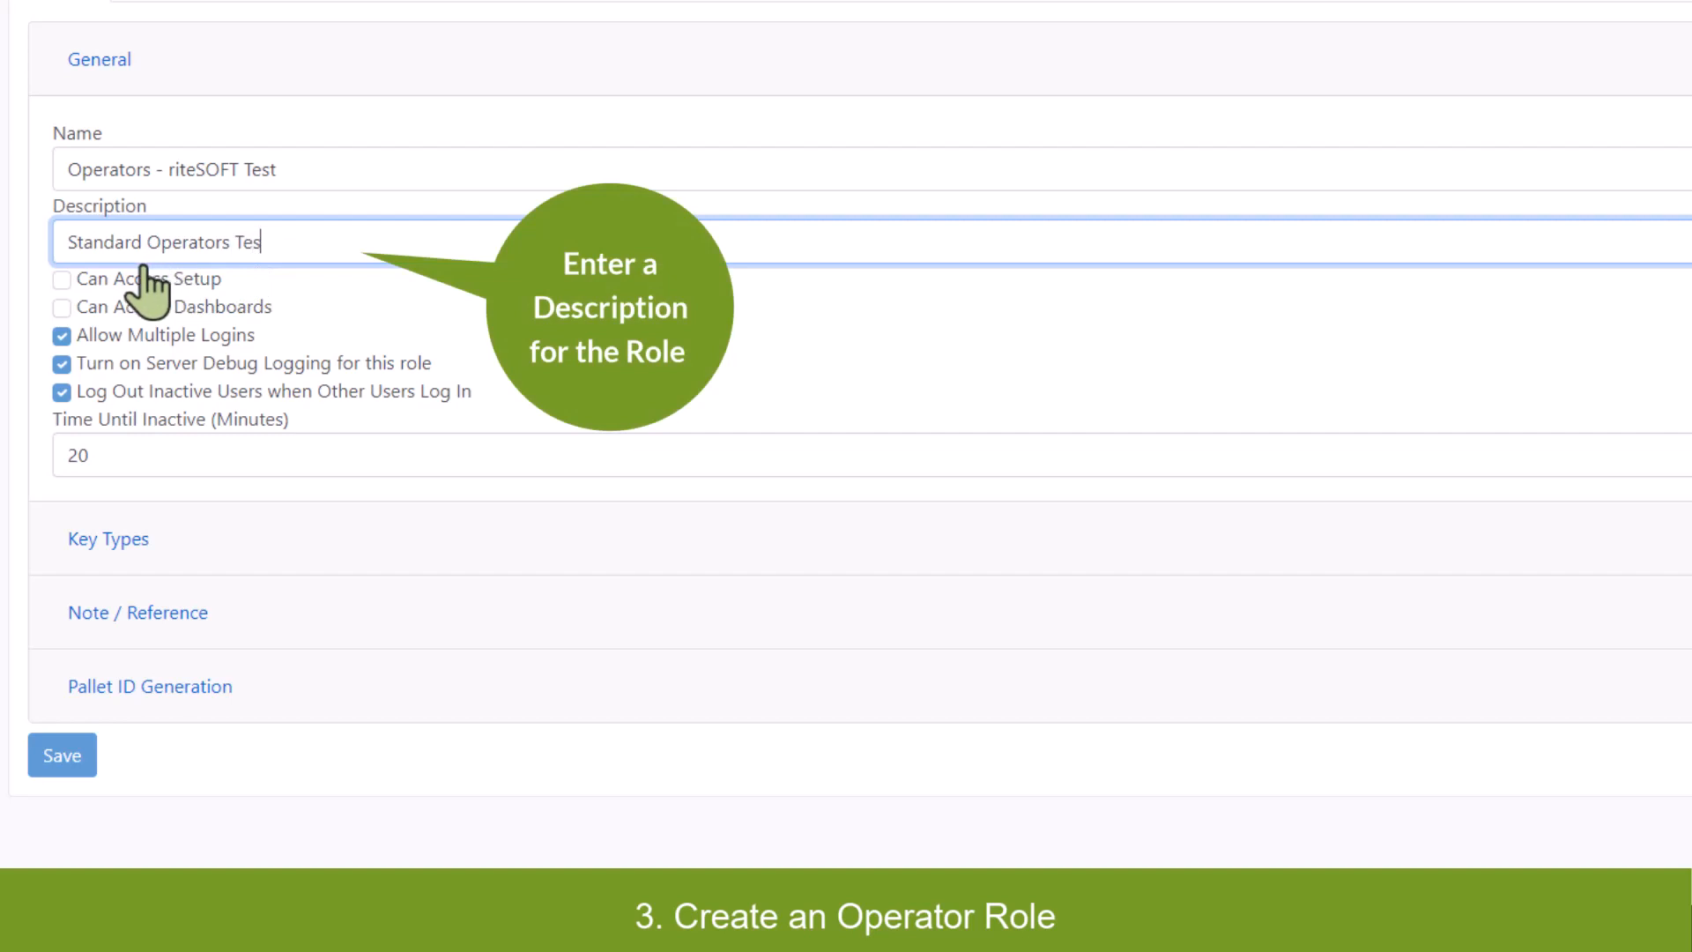
type("t")
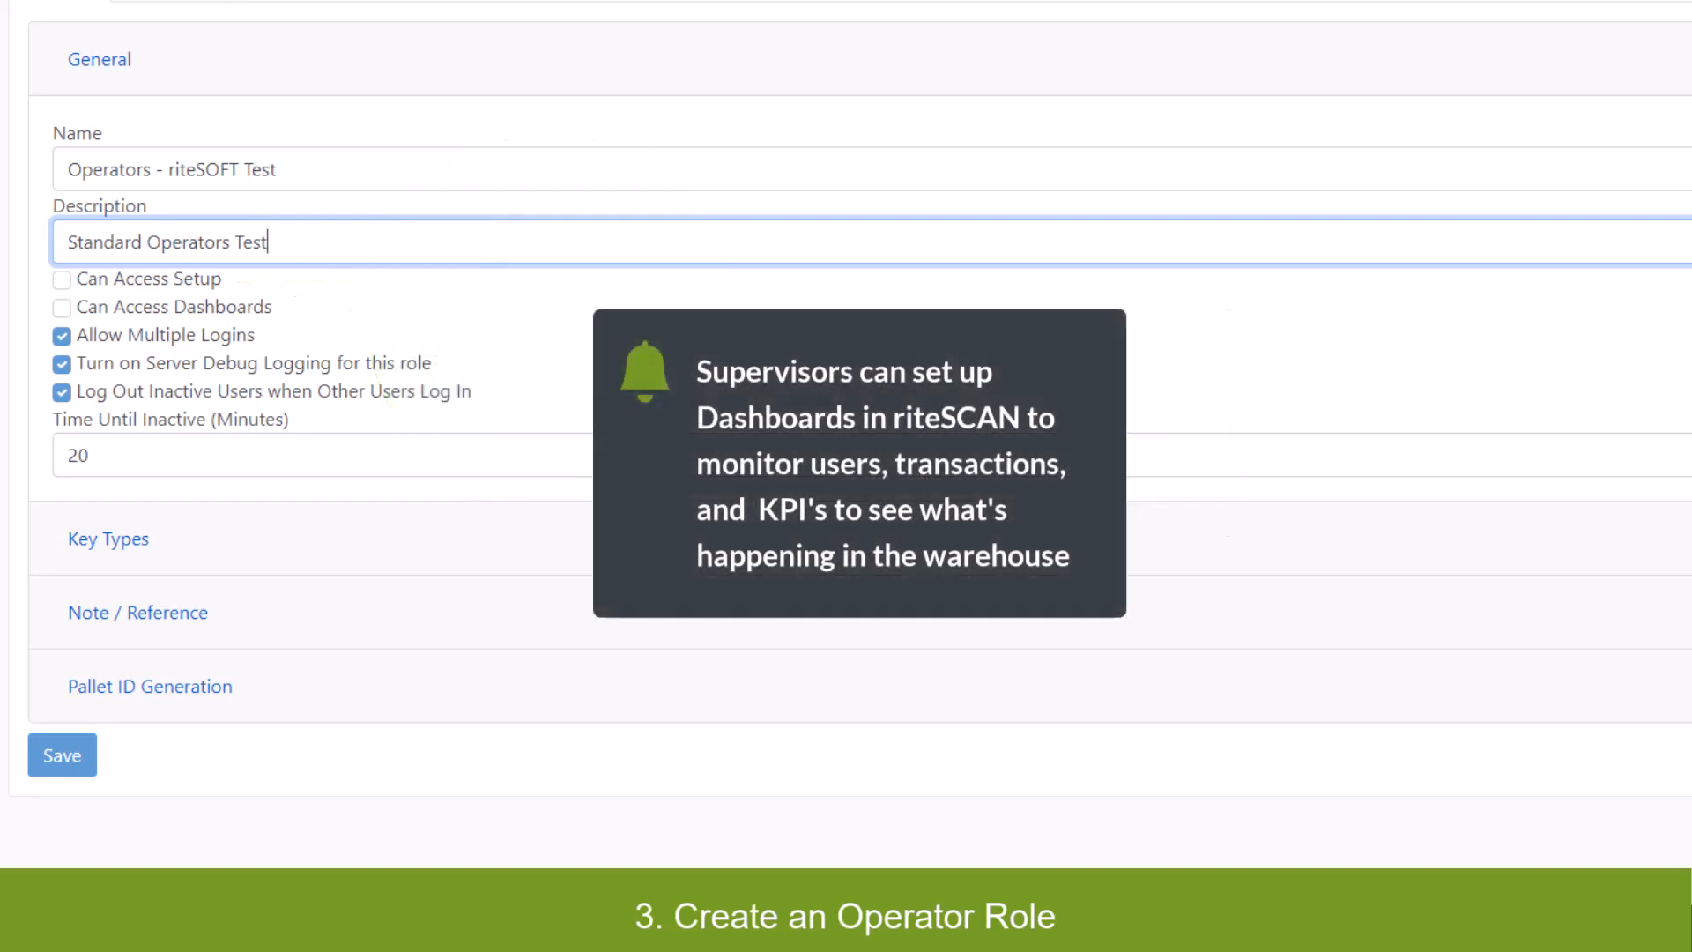
Enable Can Access Dashboards and review the 20-minute inactivity timeout.
left_click(199, 317)
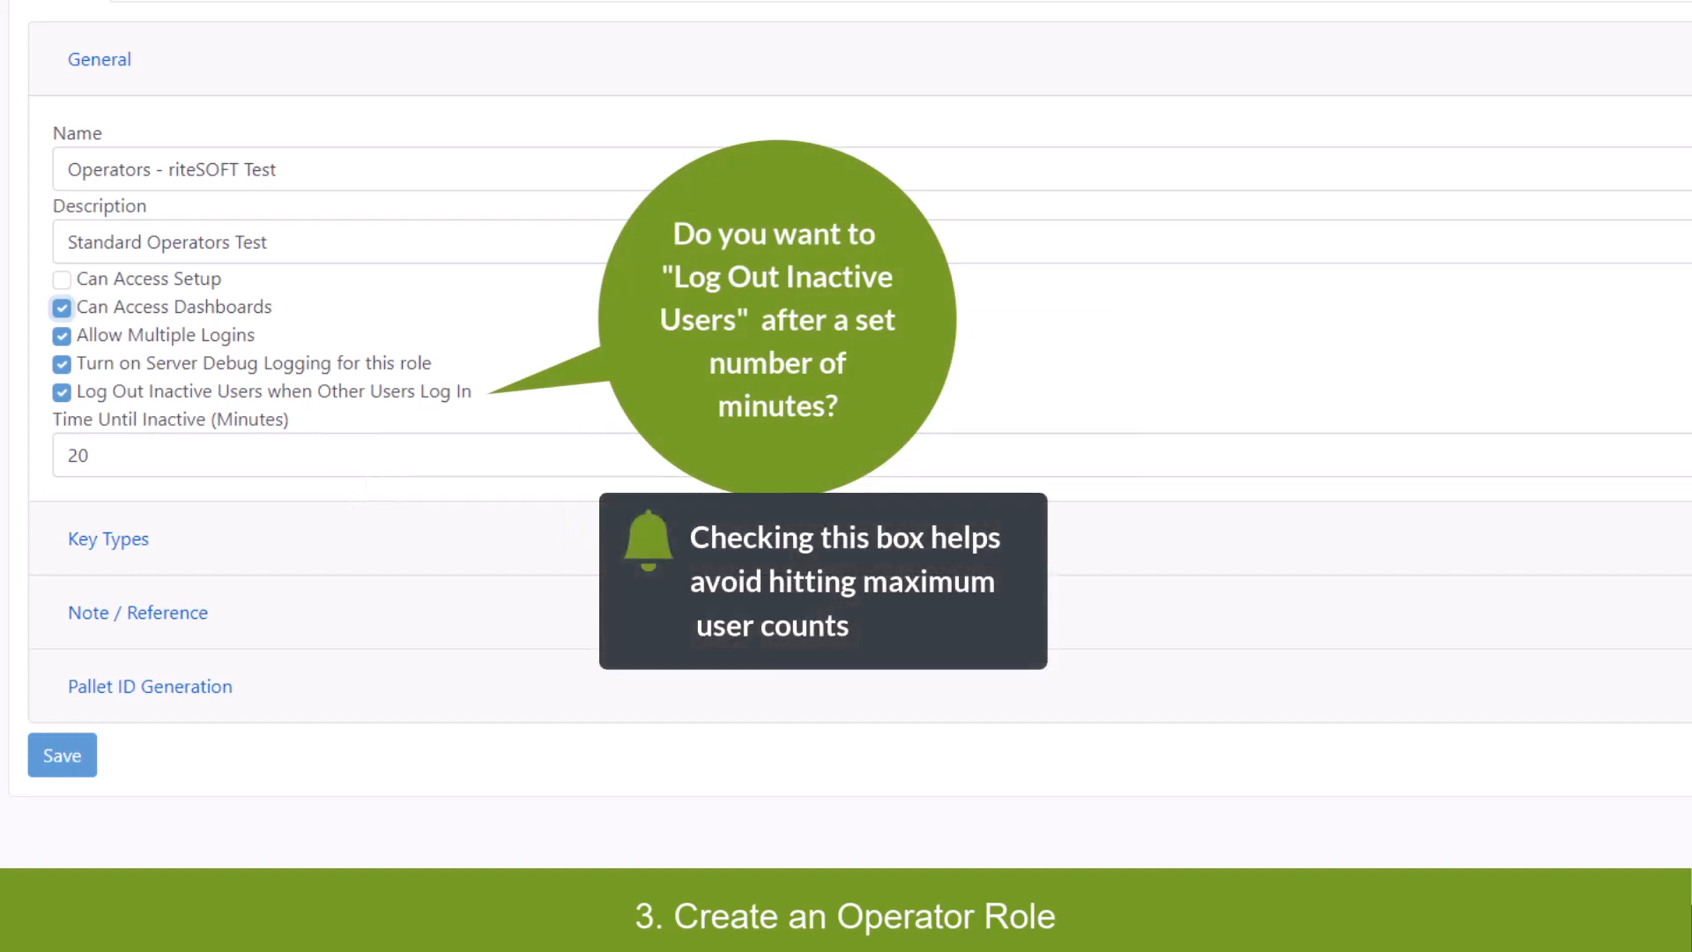
left_click(374, 463)
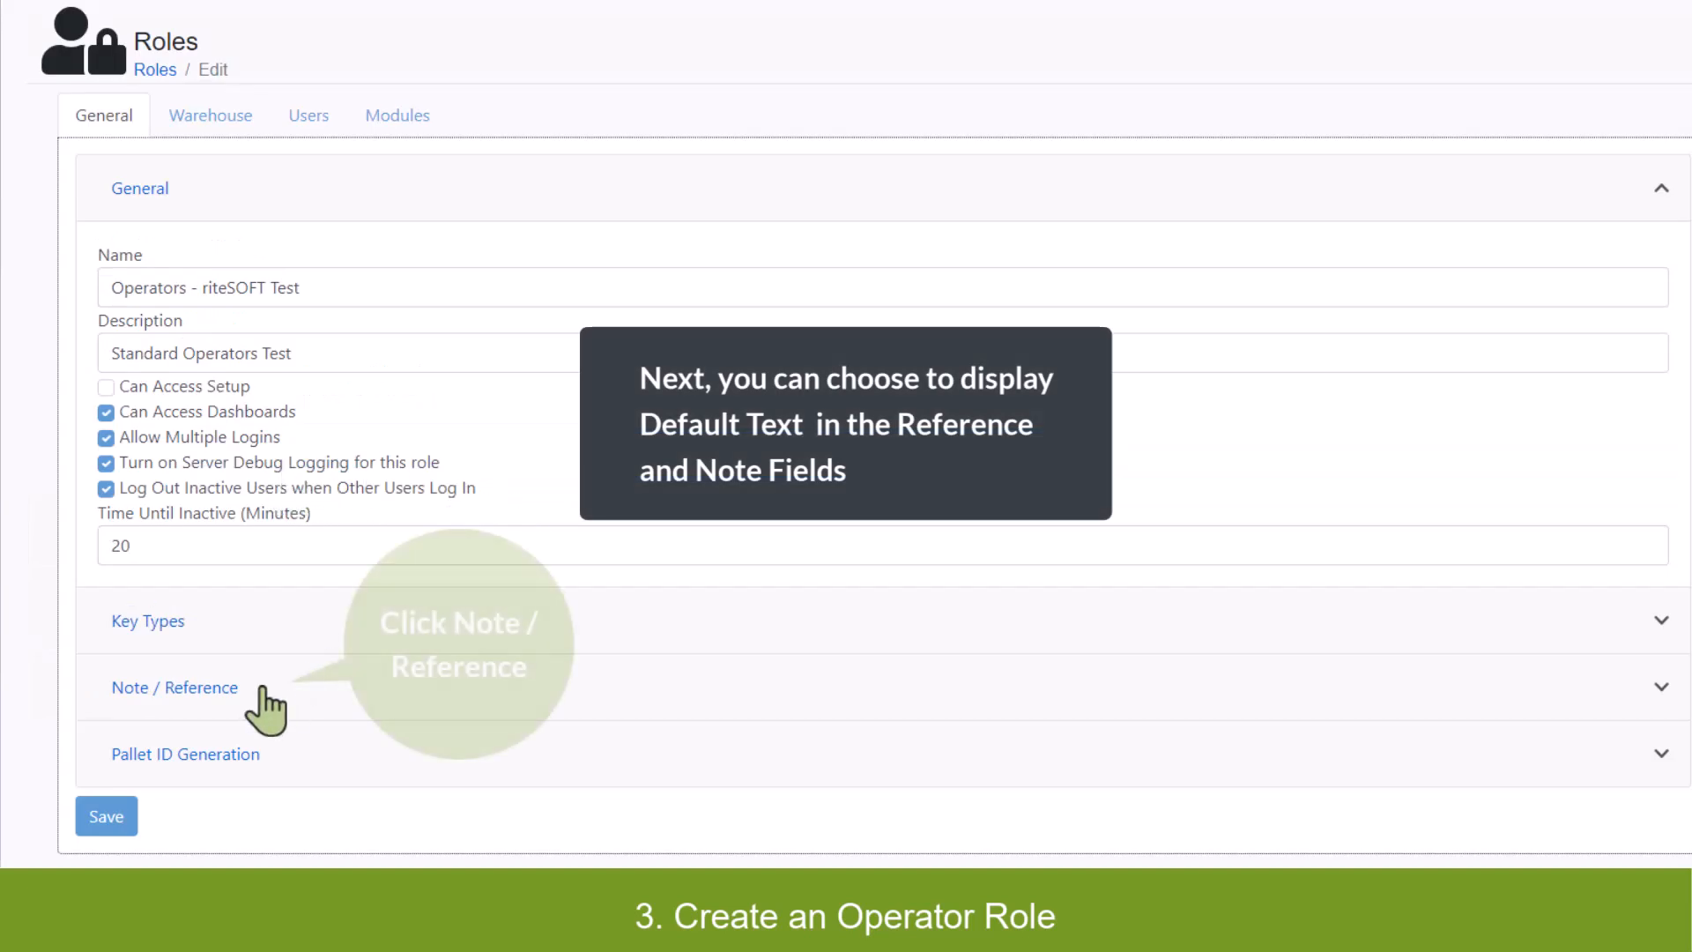
Turn on Reference Read Only under Note / Reference and open the Reference Default builder.
left_click(201, 688)
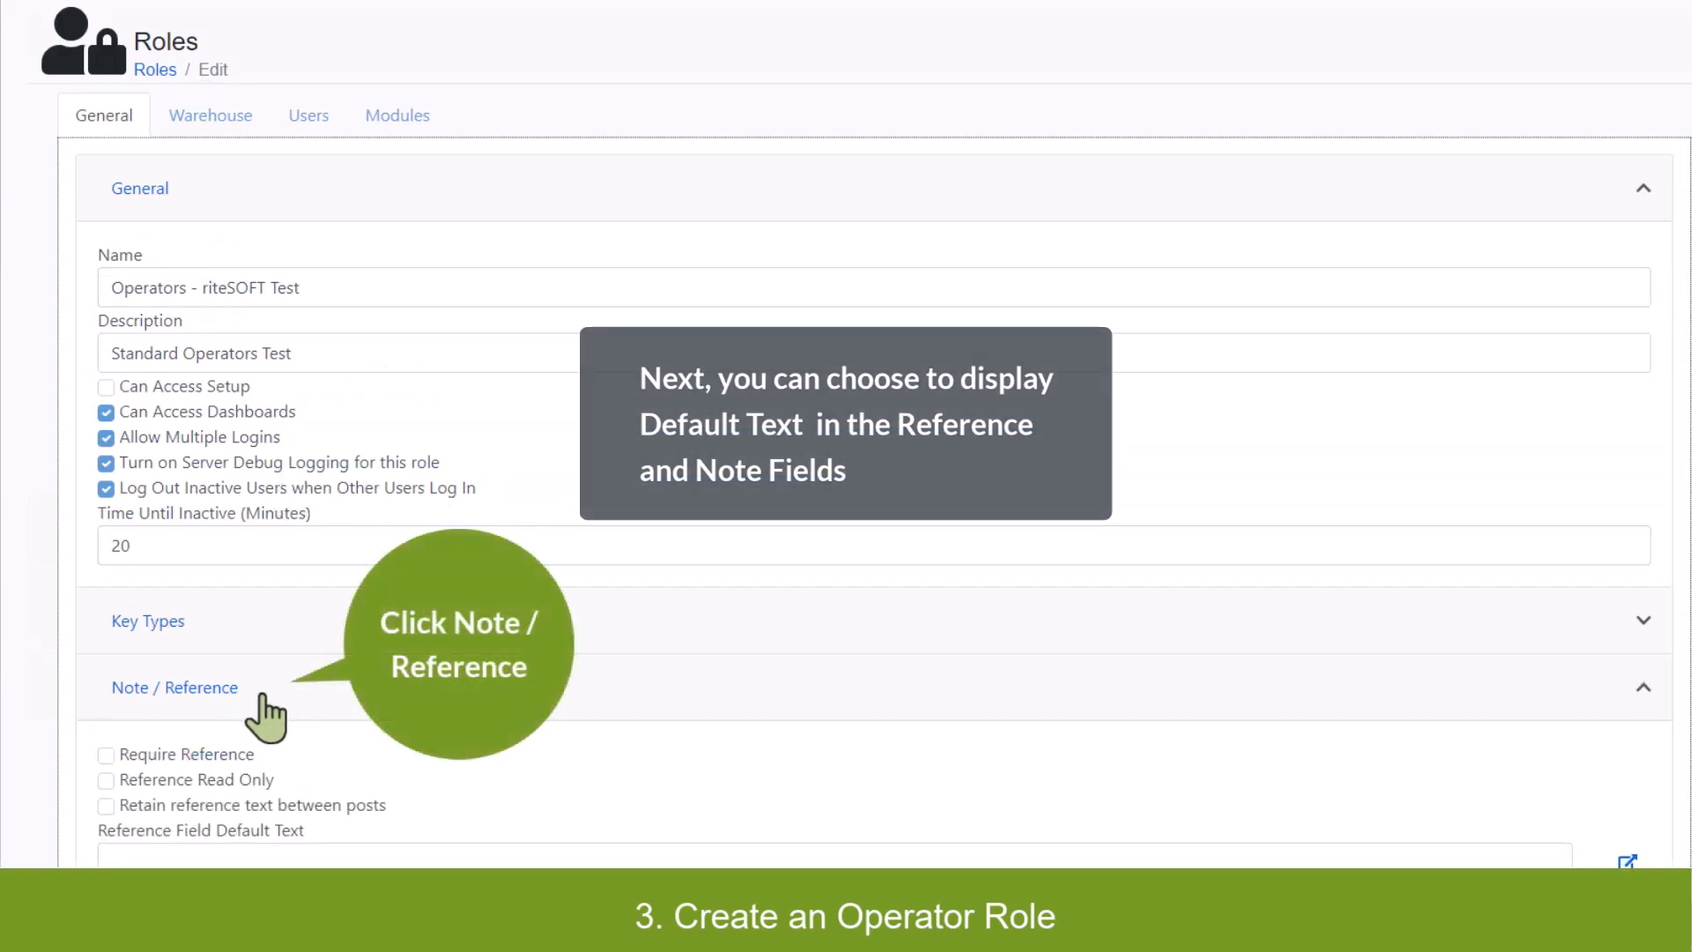
scroll(265, 716, "down", 3)
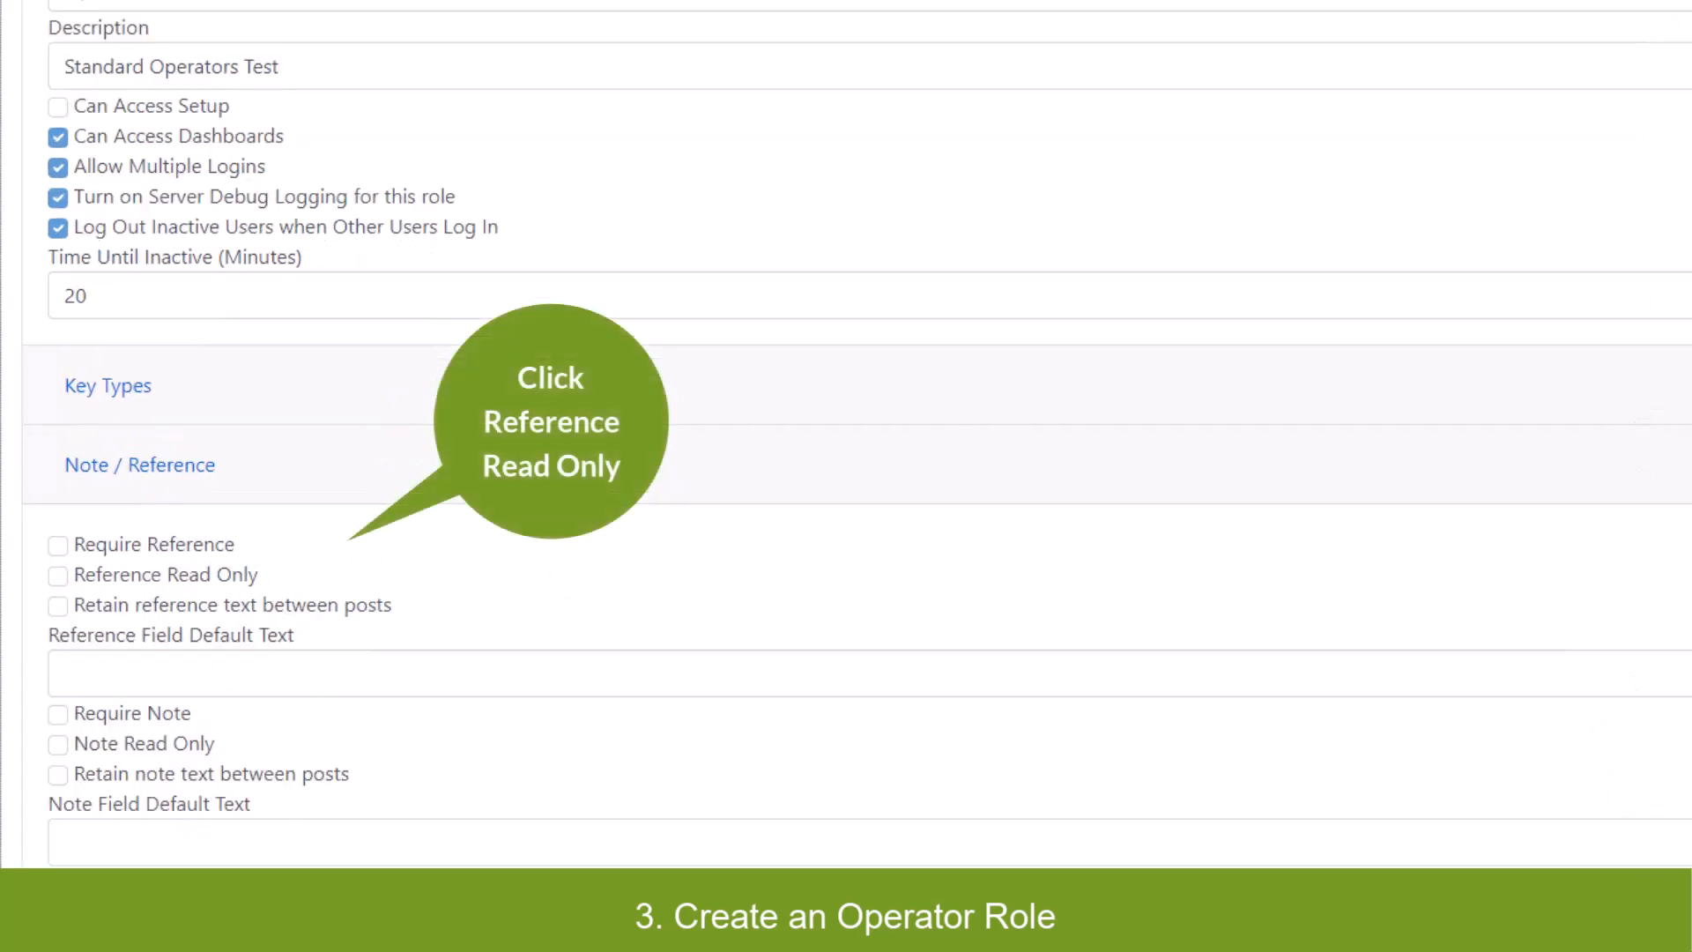
left_click(57, 576)
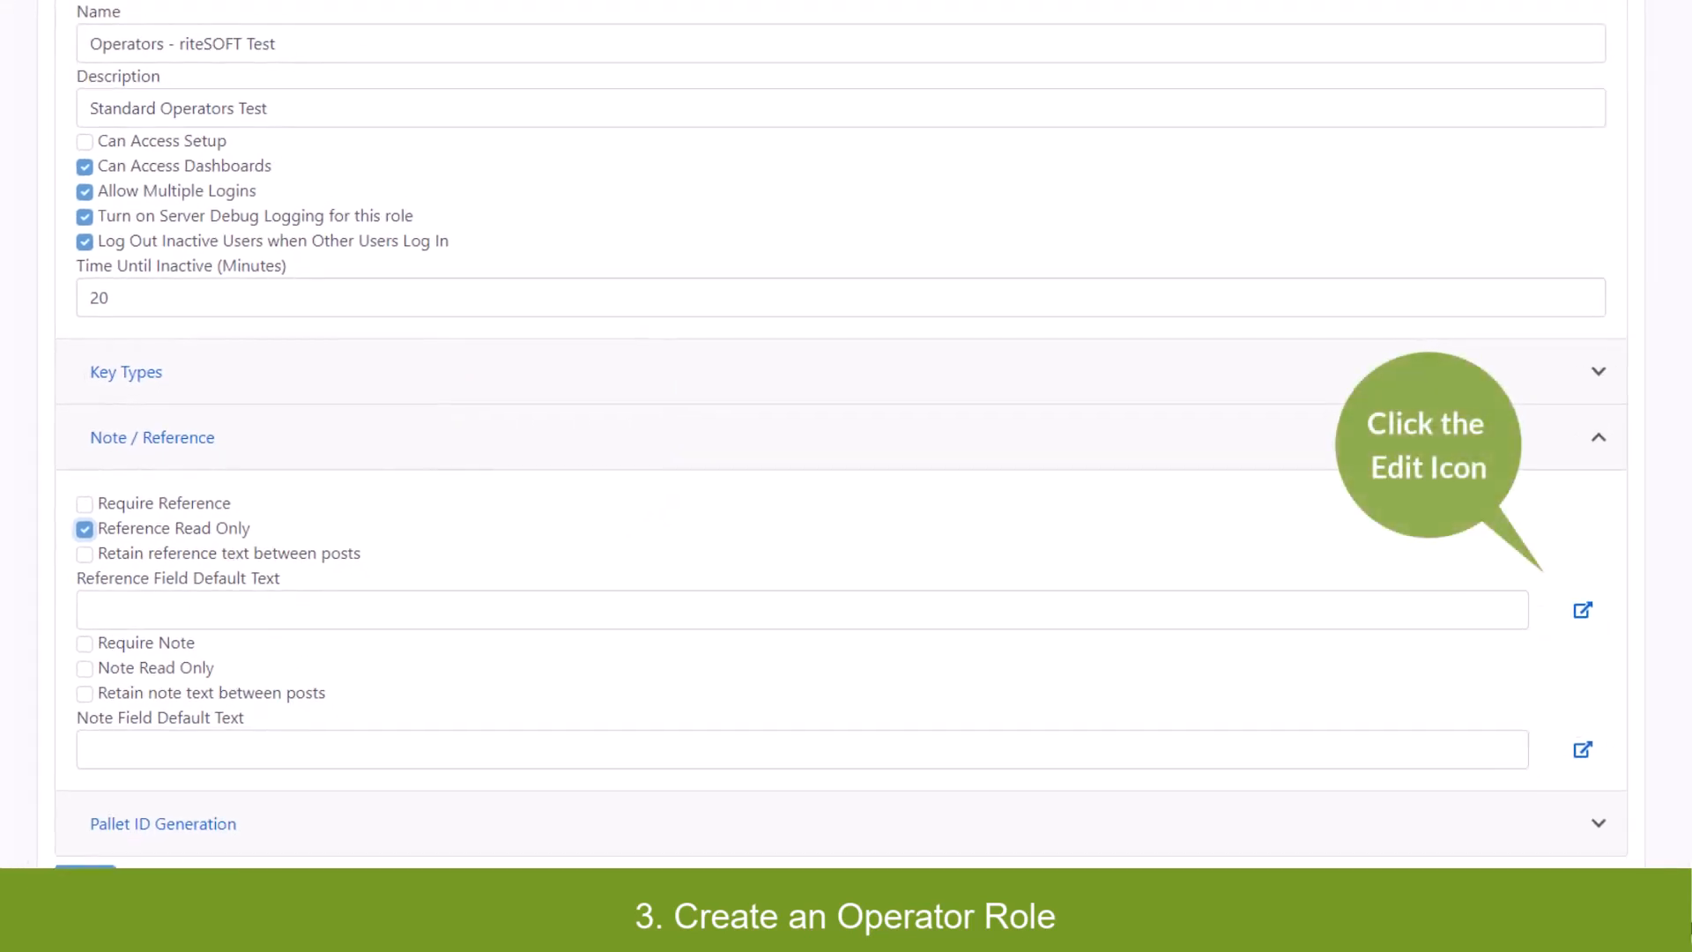
left_click(323, 612)
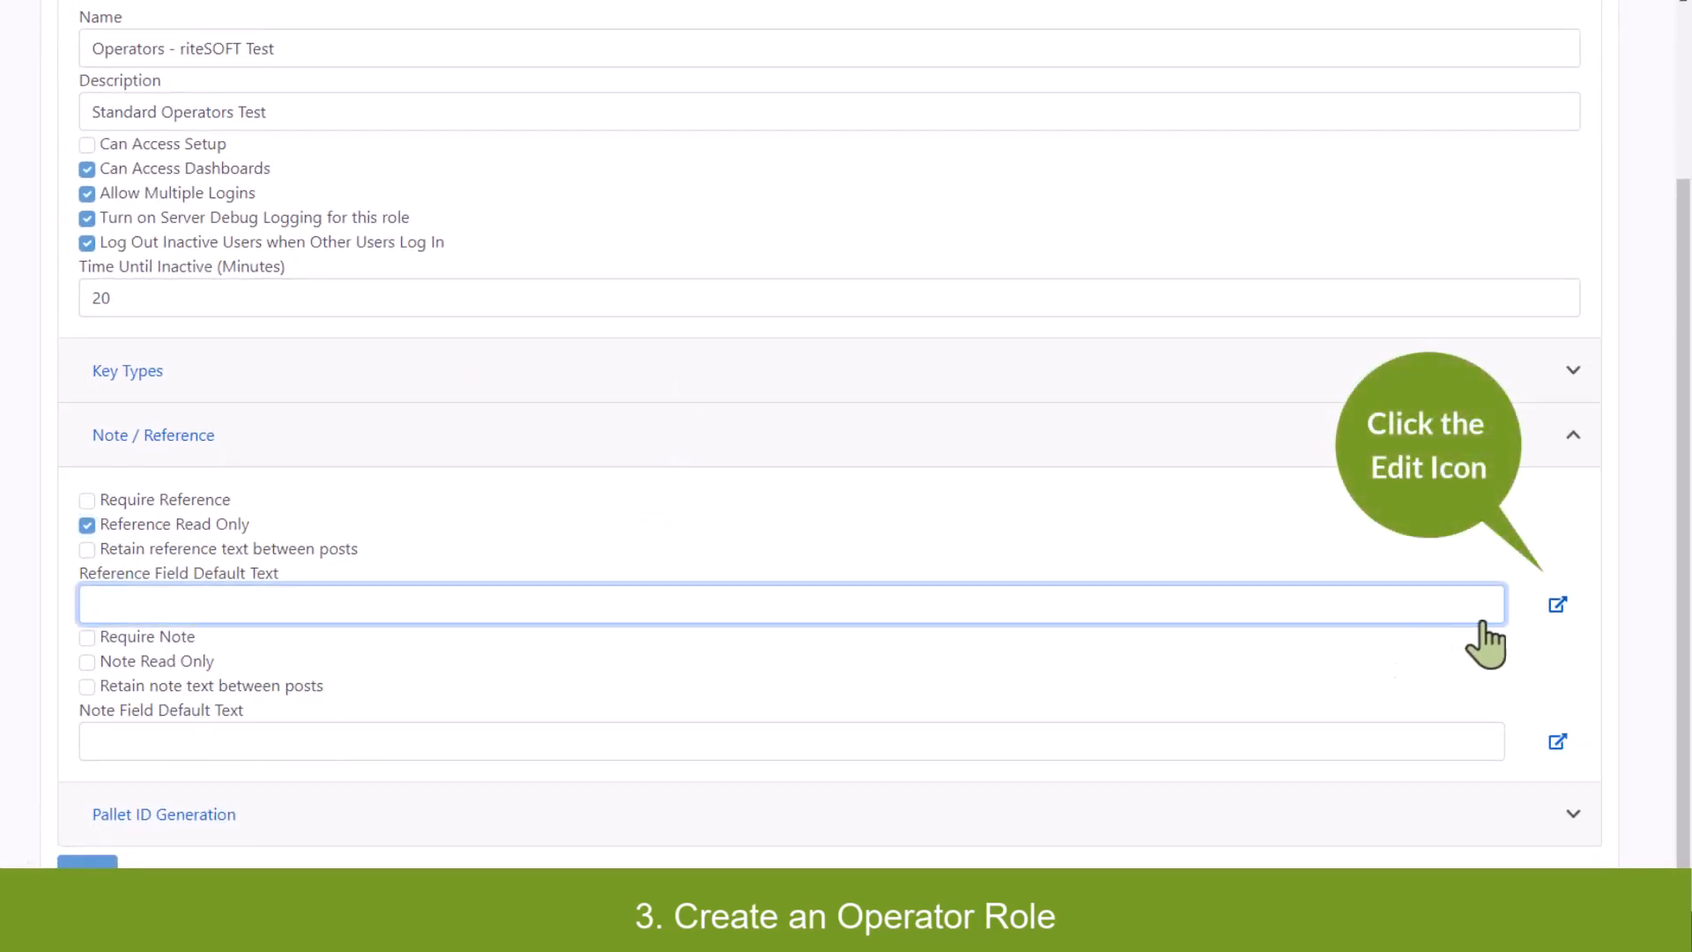
left_click(1557, 605)
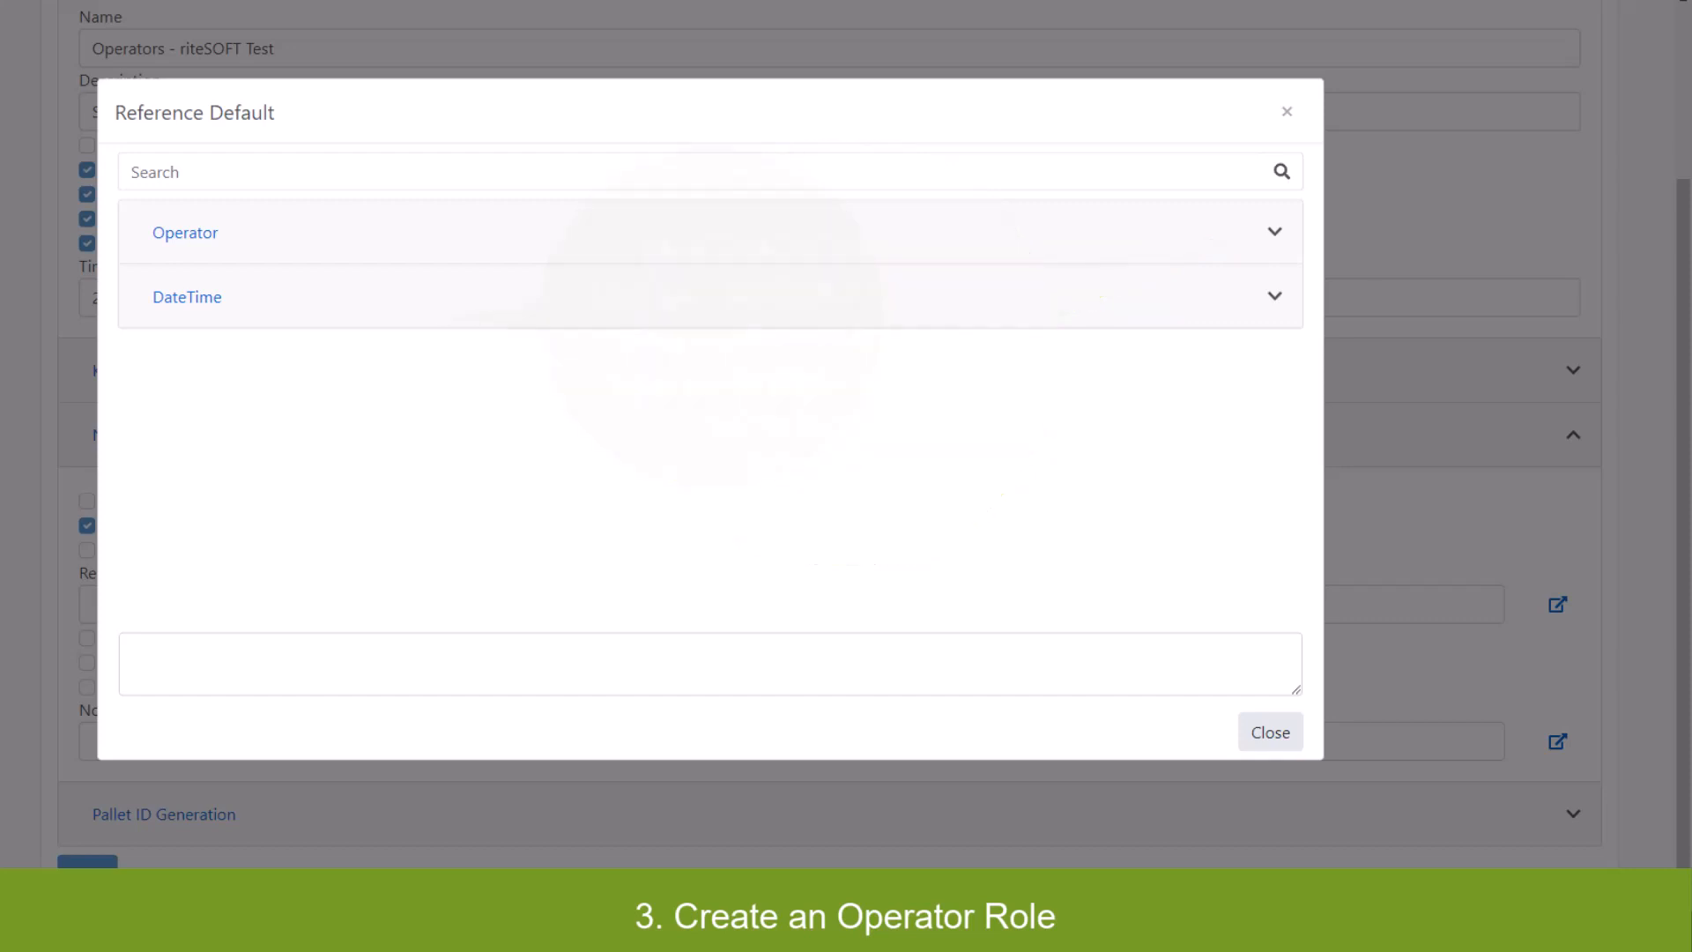
Insert the {Operator.Operator} variable as the reference default text.
left_click(1275, 232)
left_click(229, 301)
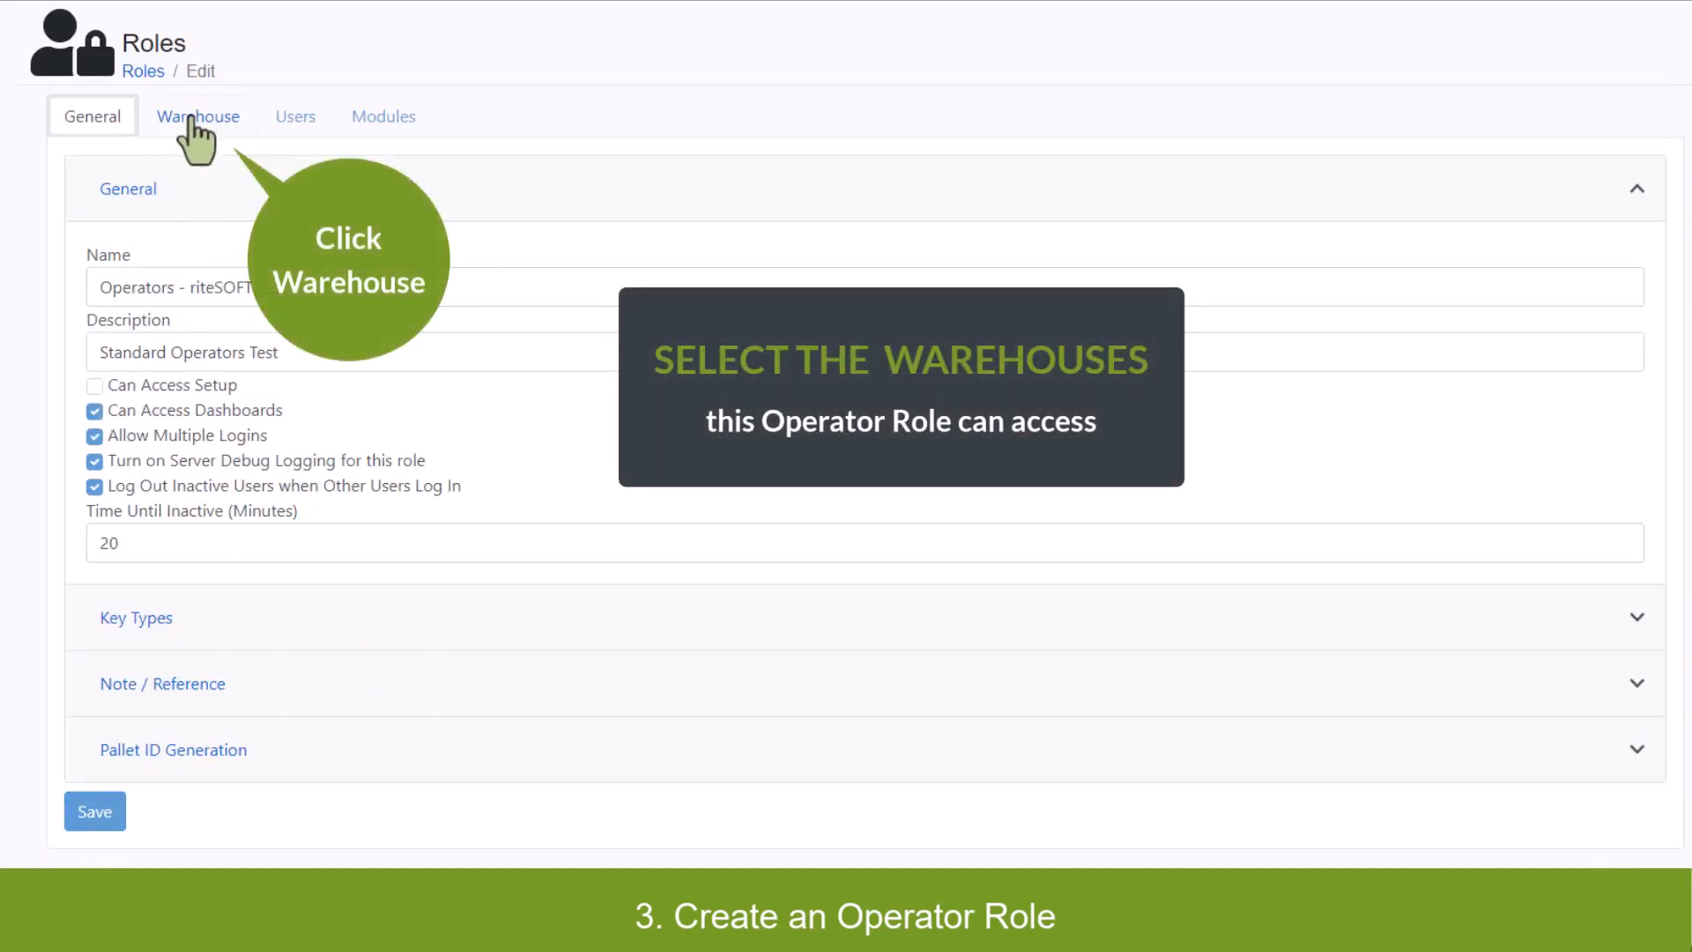
Clear all warehouses, allow only E and FG, and save the role.
left_click(189, 118)
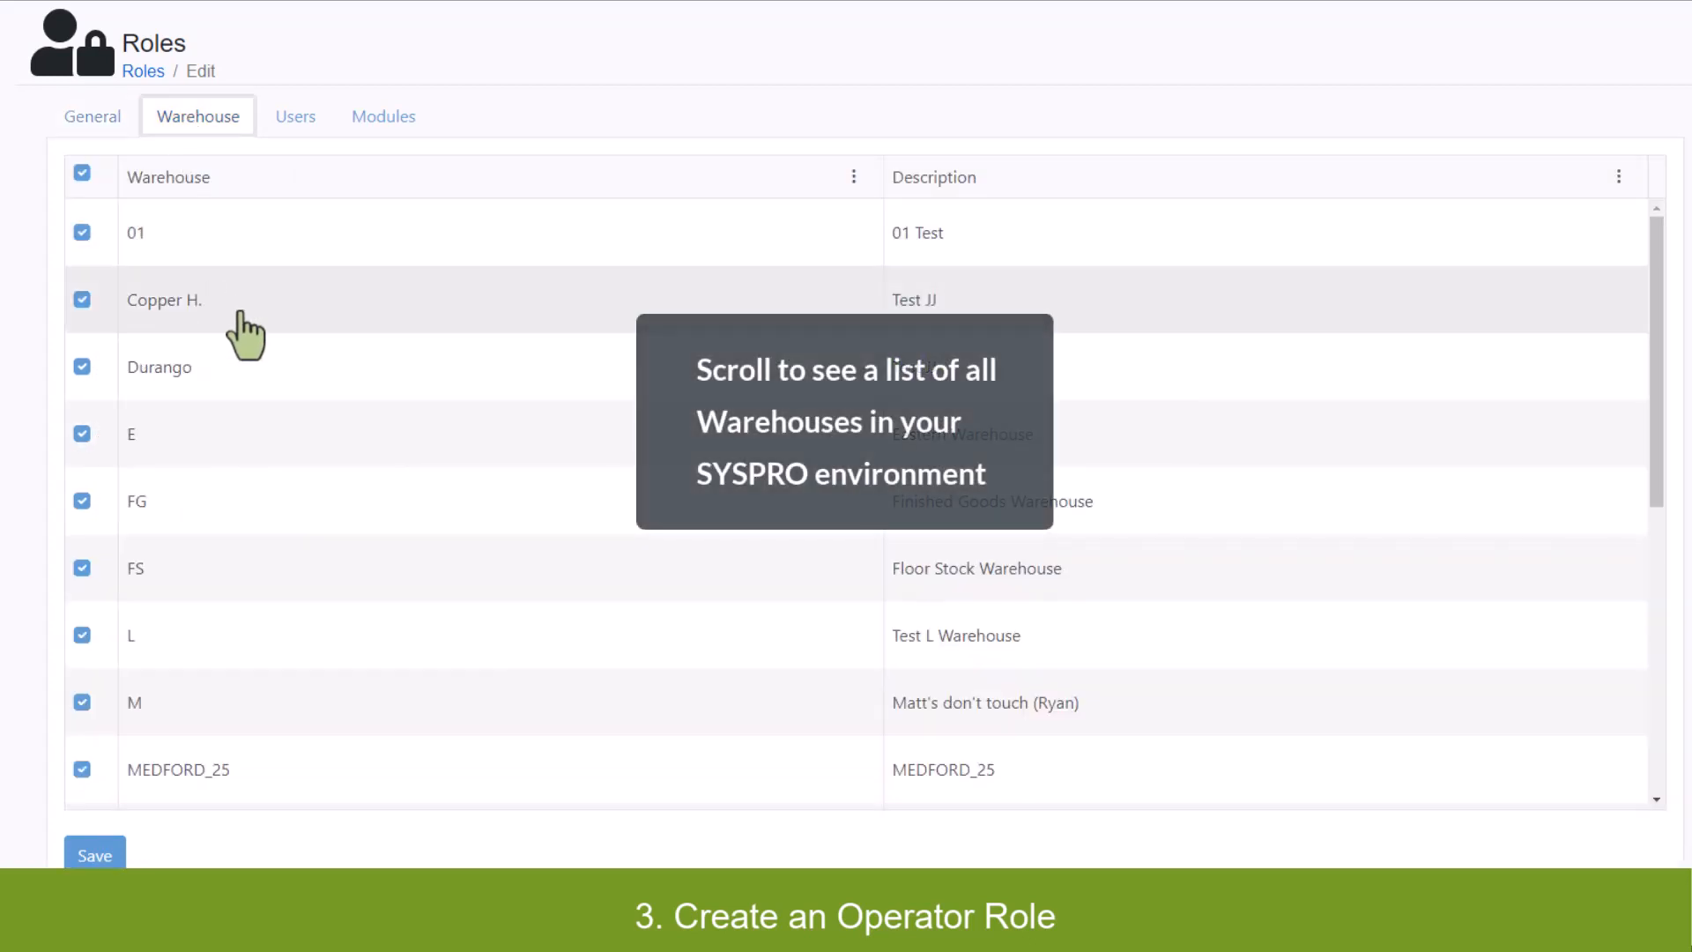
scroll(328, 368, "down", 5)
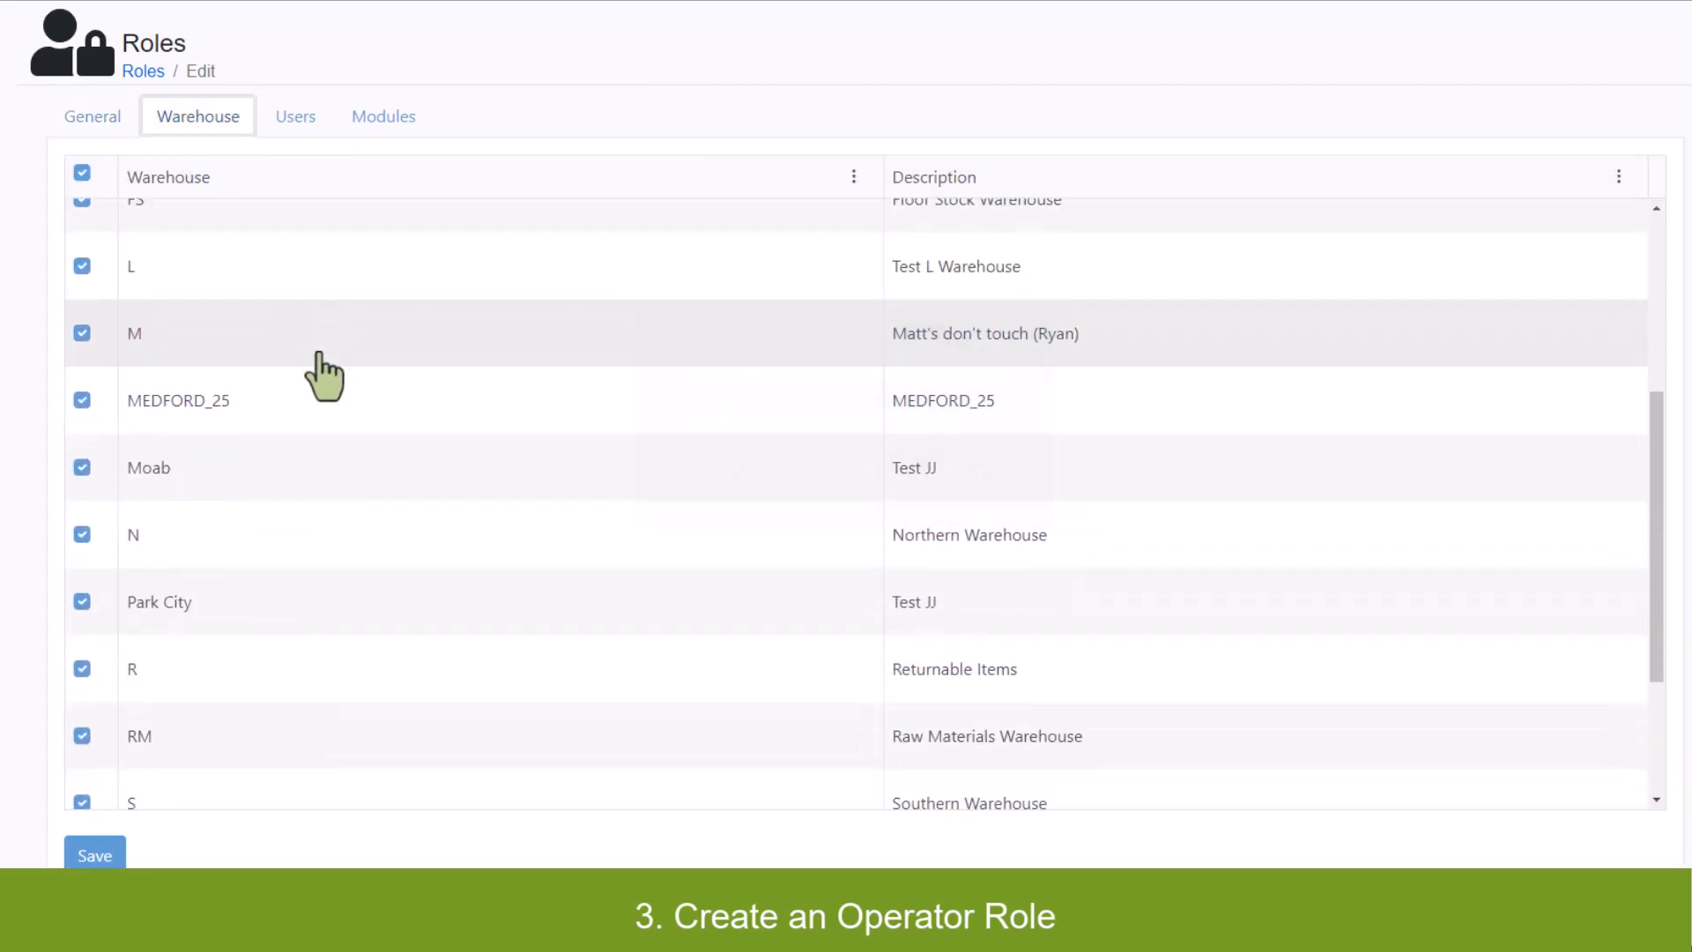
scroll(326, 374, "down", 3)
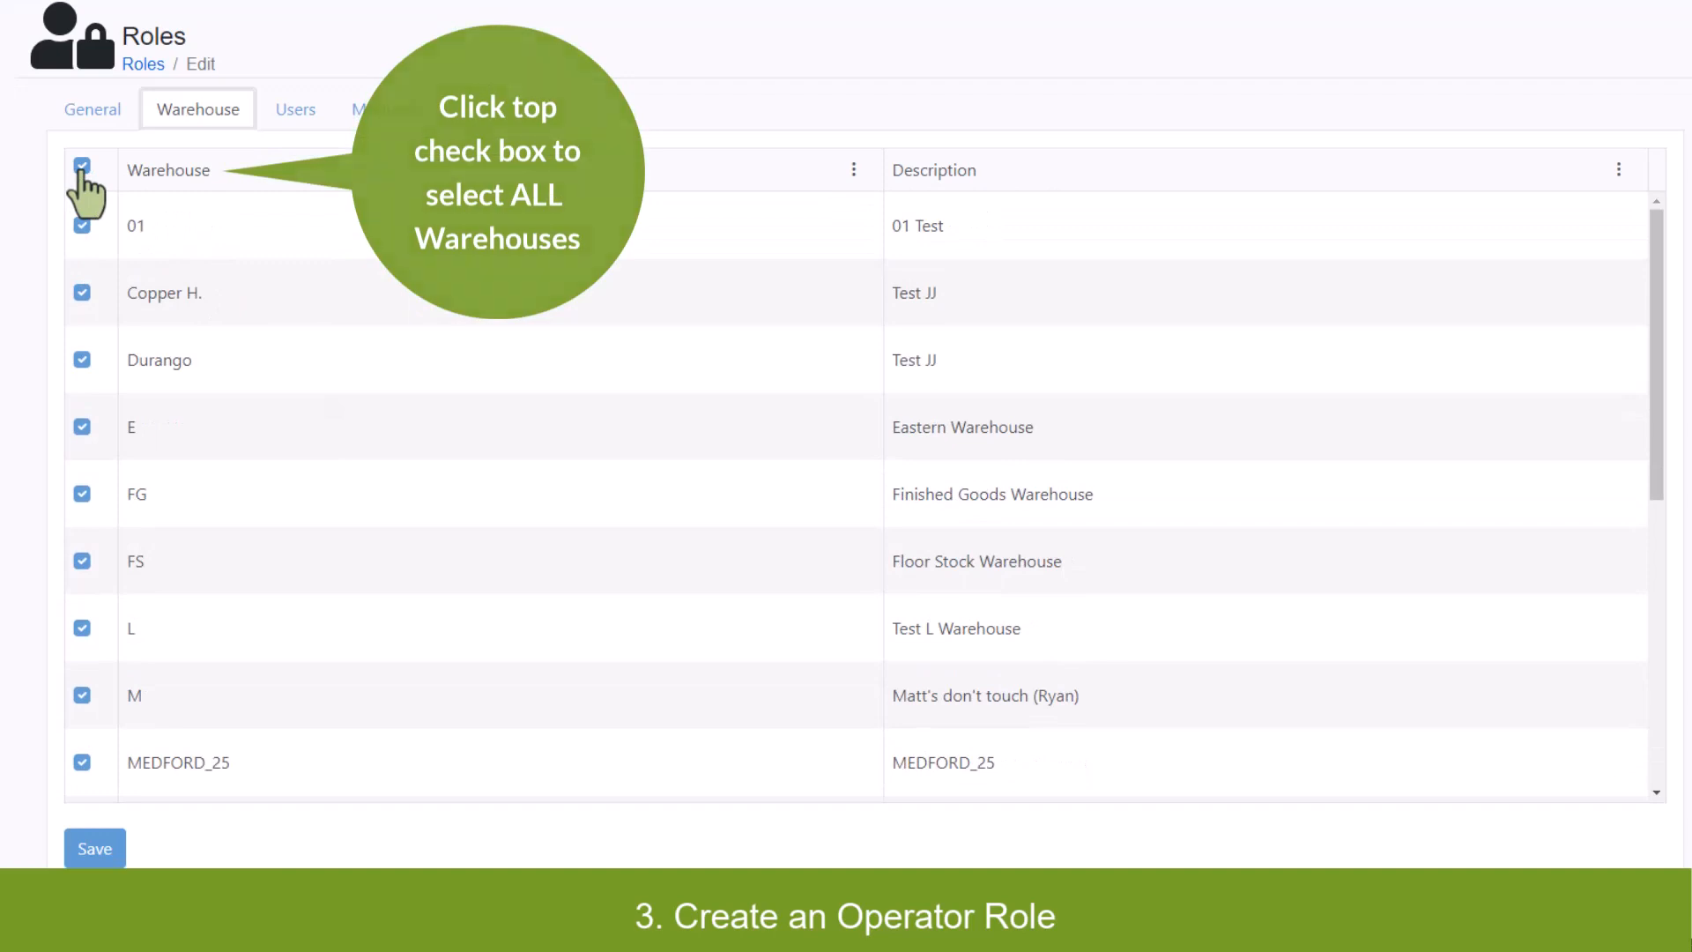
left_click(81, 167)
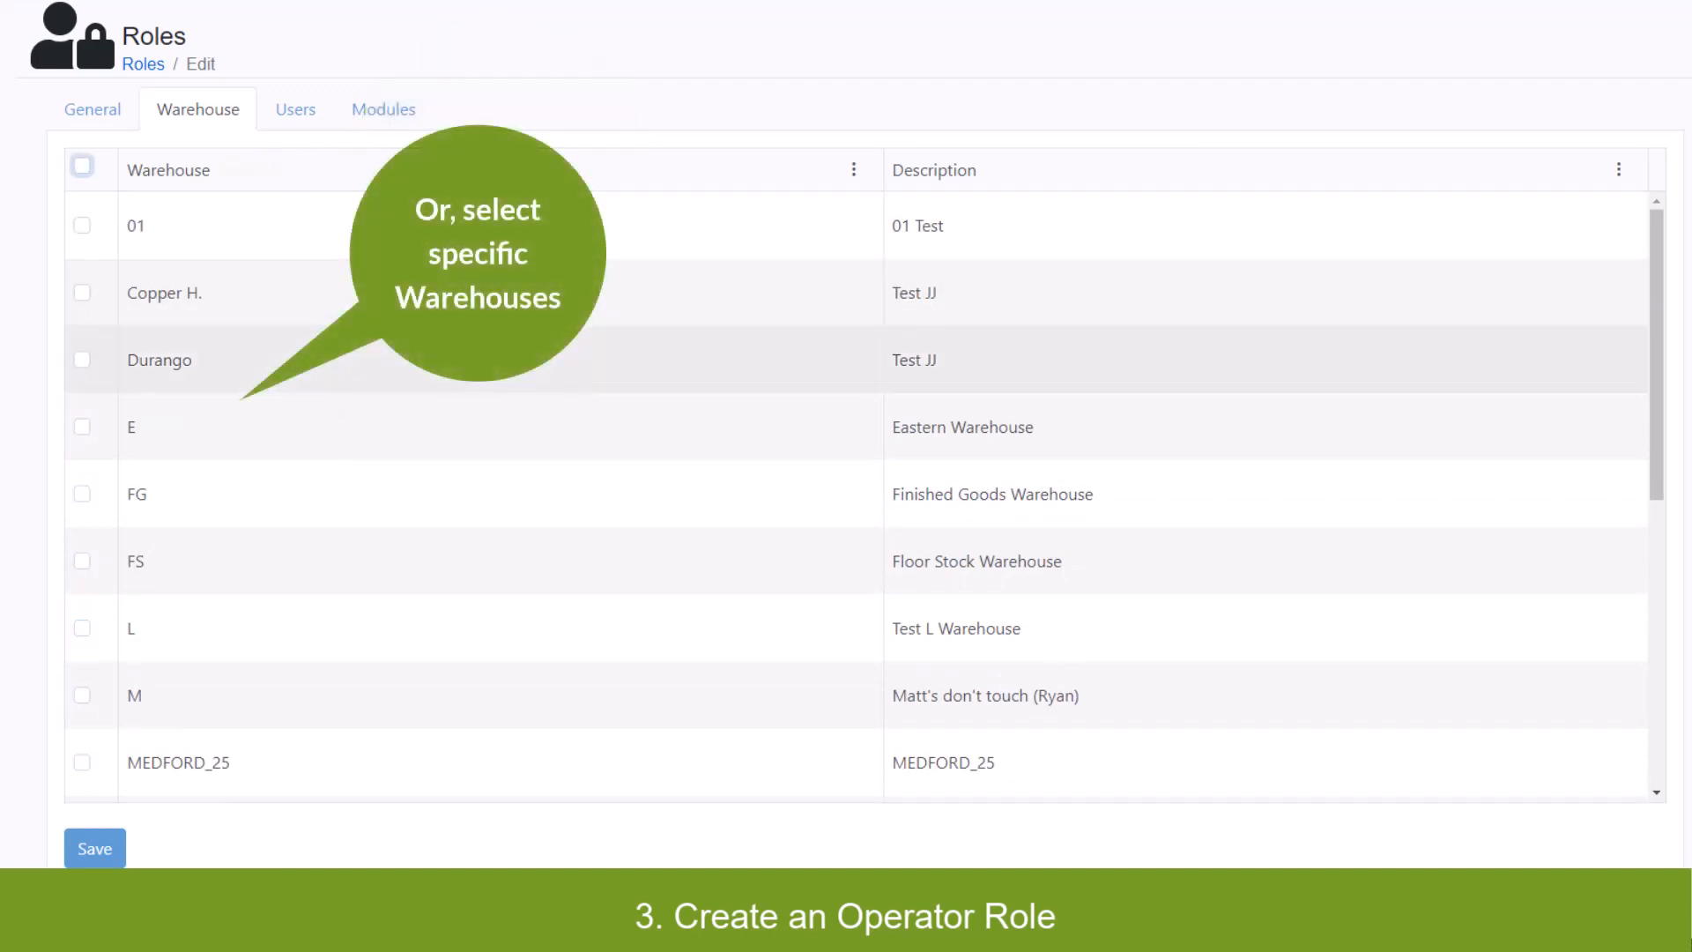
left_click(82, 427)
left_click(82, 493)
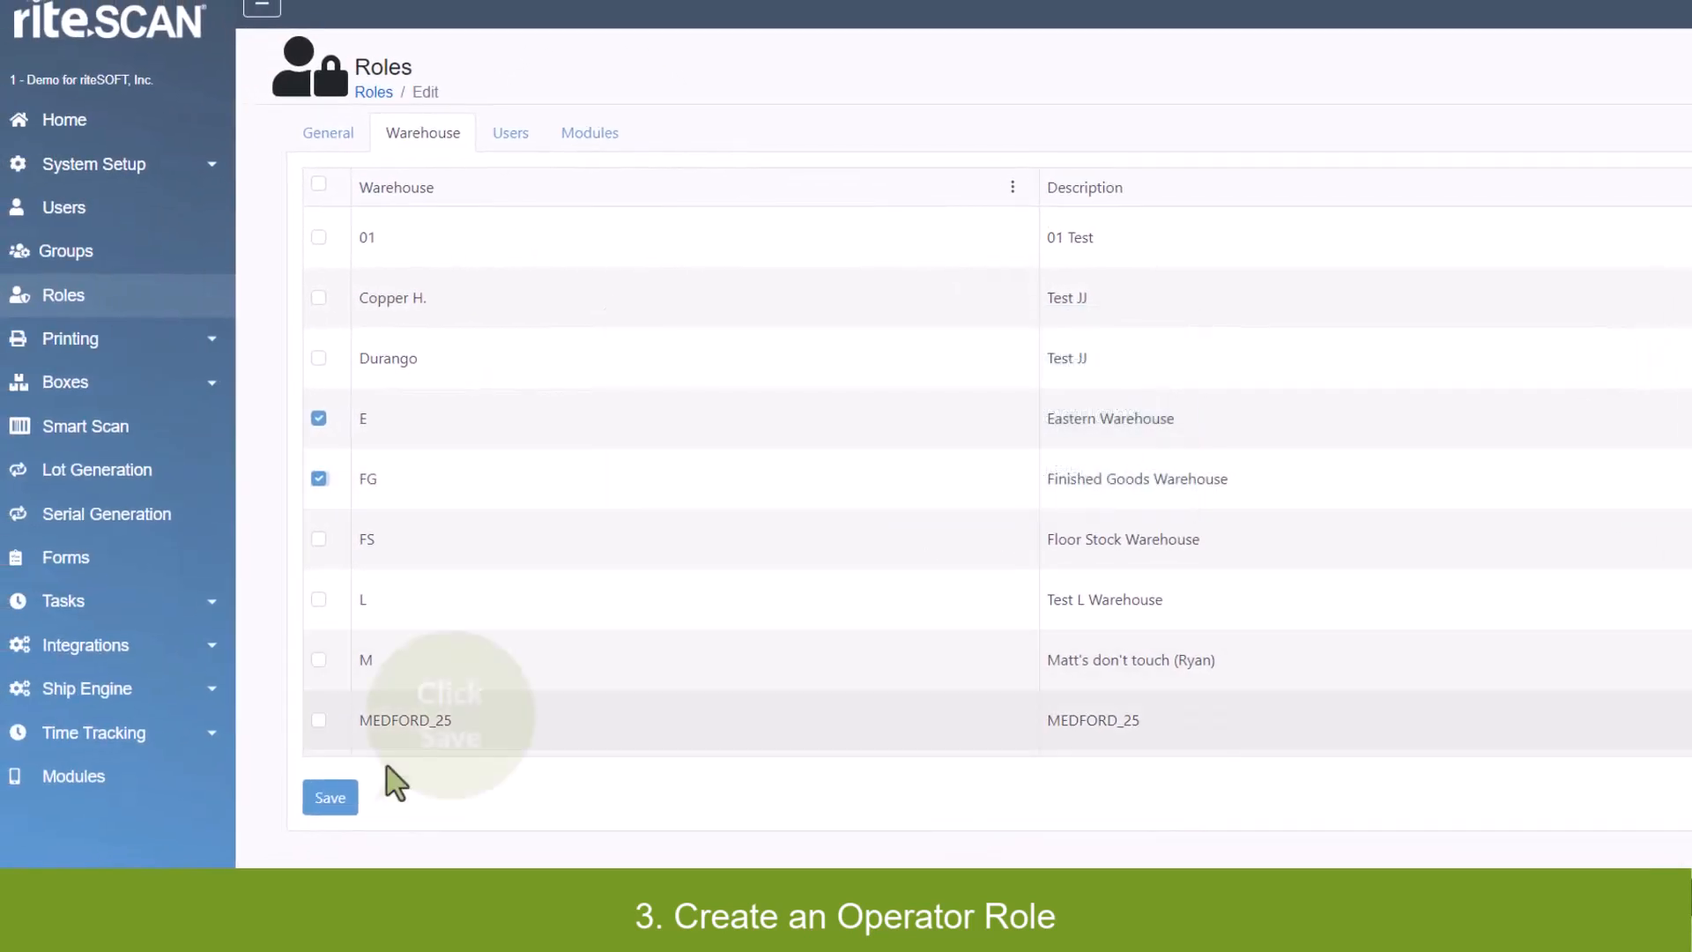
left_click(325, 799)
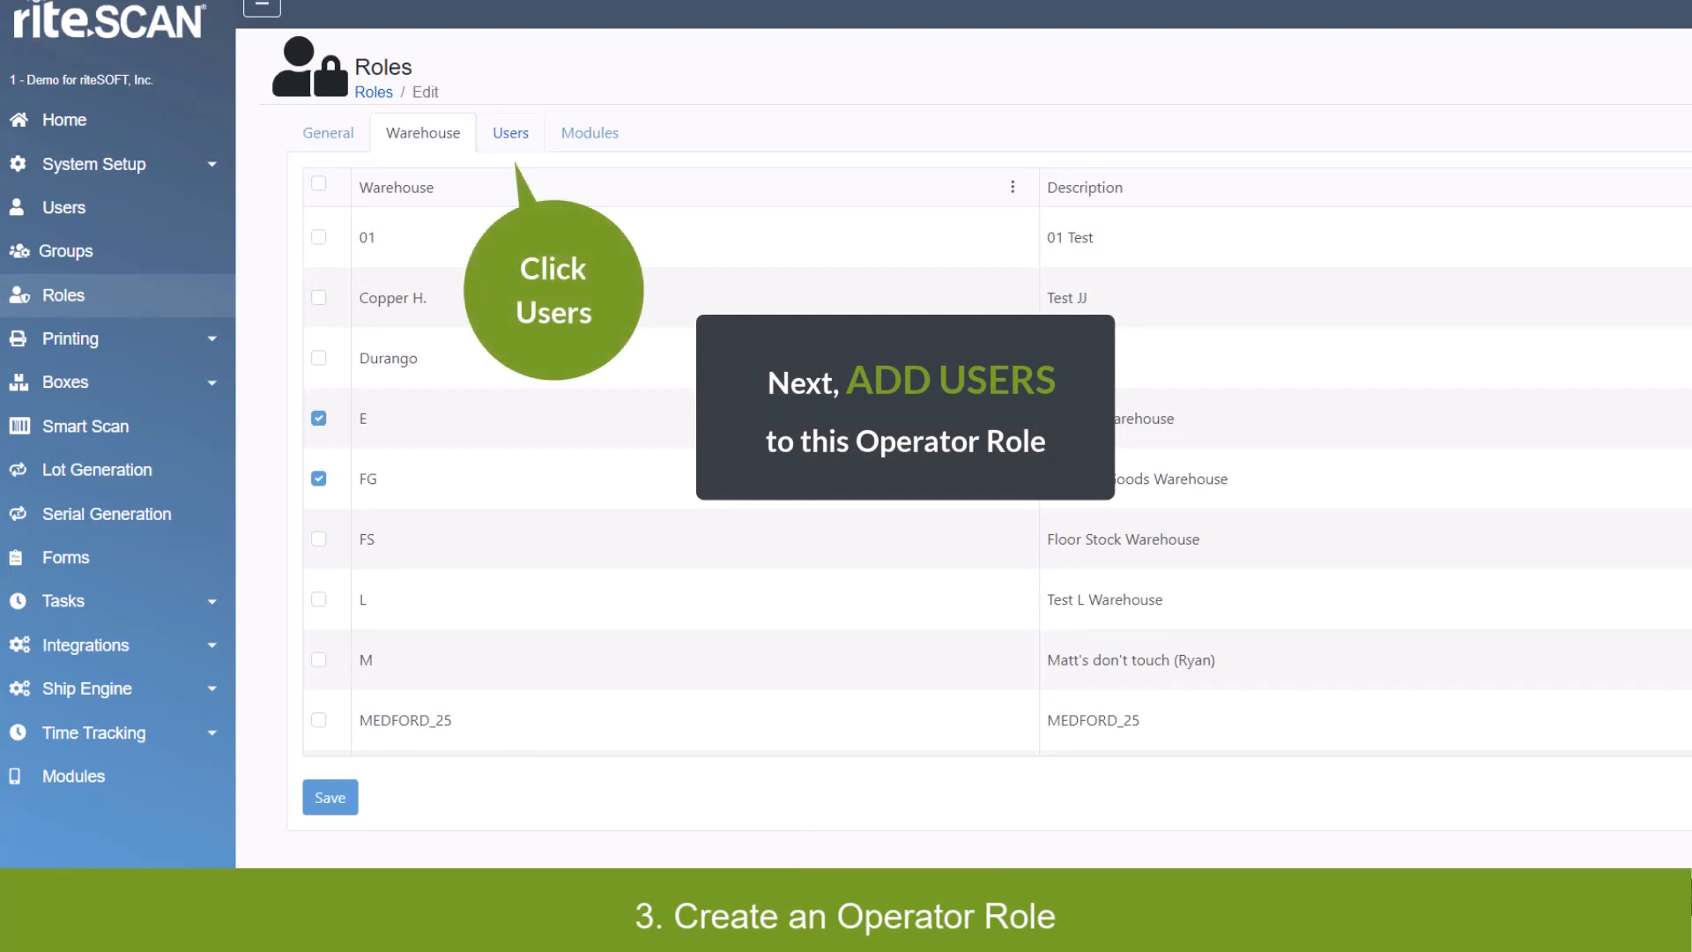
Assign Test and two other users to the role on the Users tab and save.
left_click(511, 132)
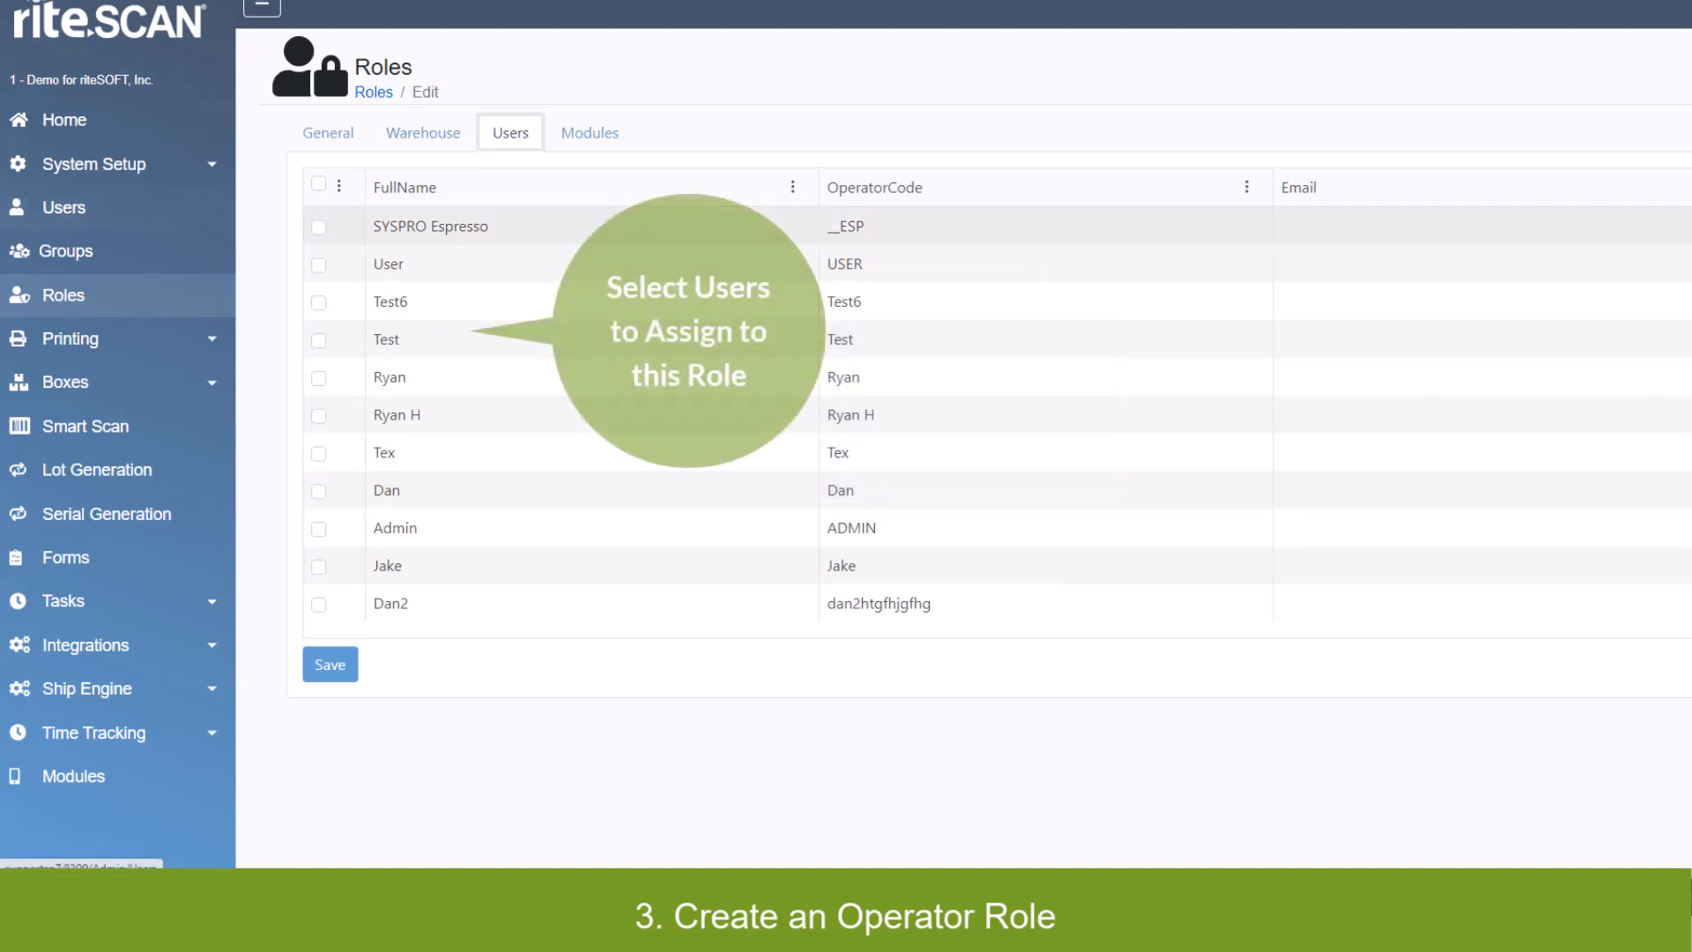
left_click(319, 378)
left_click(320, 340)
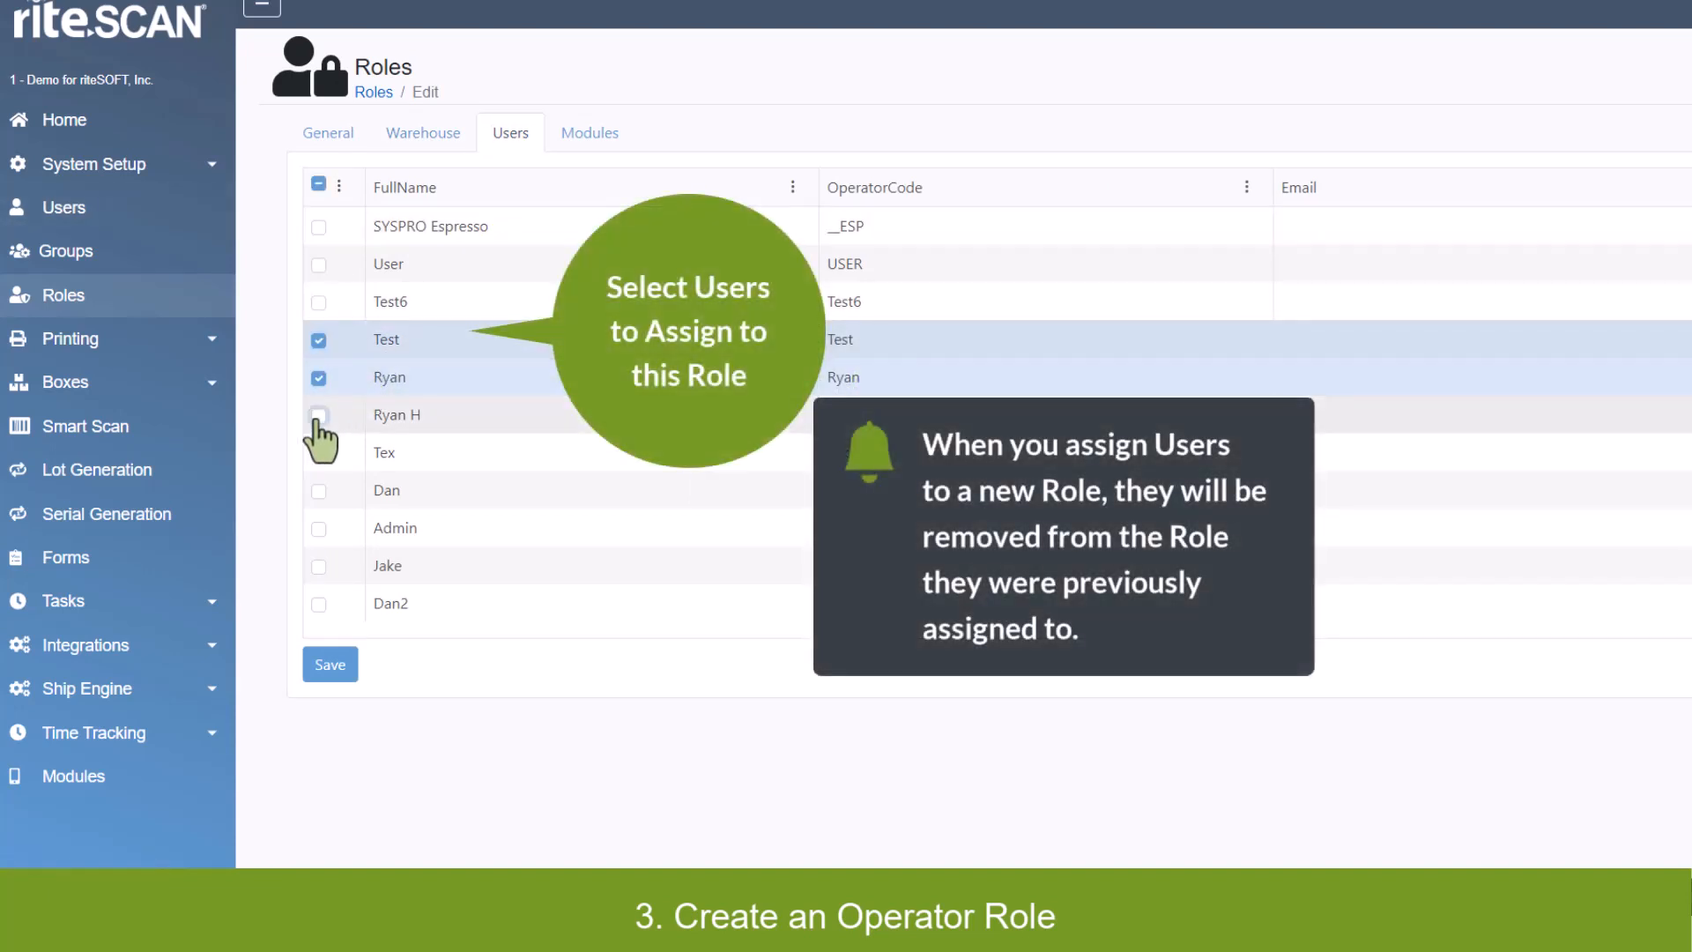
left_click(319, 416)
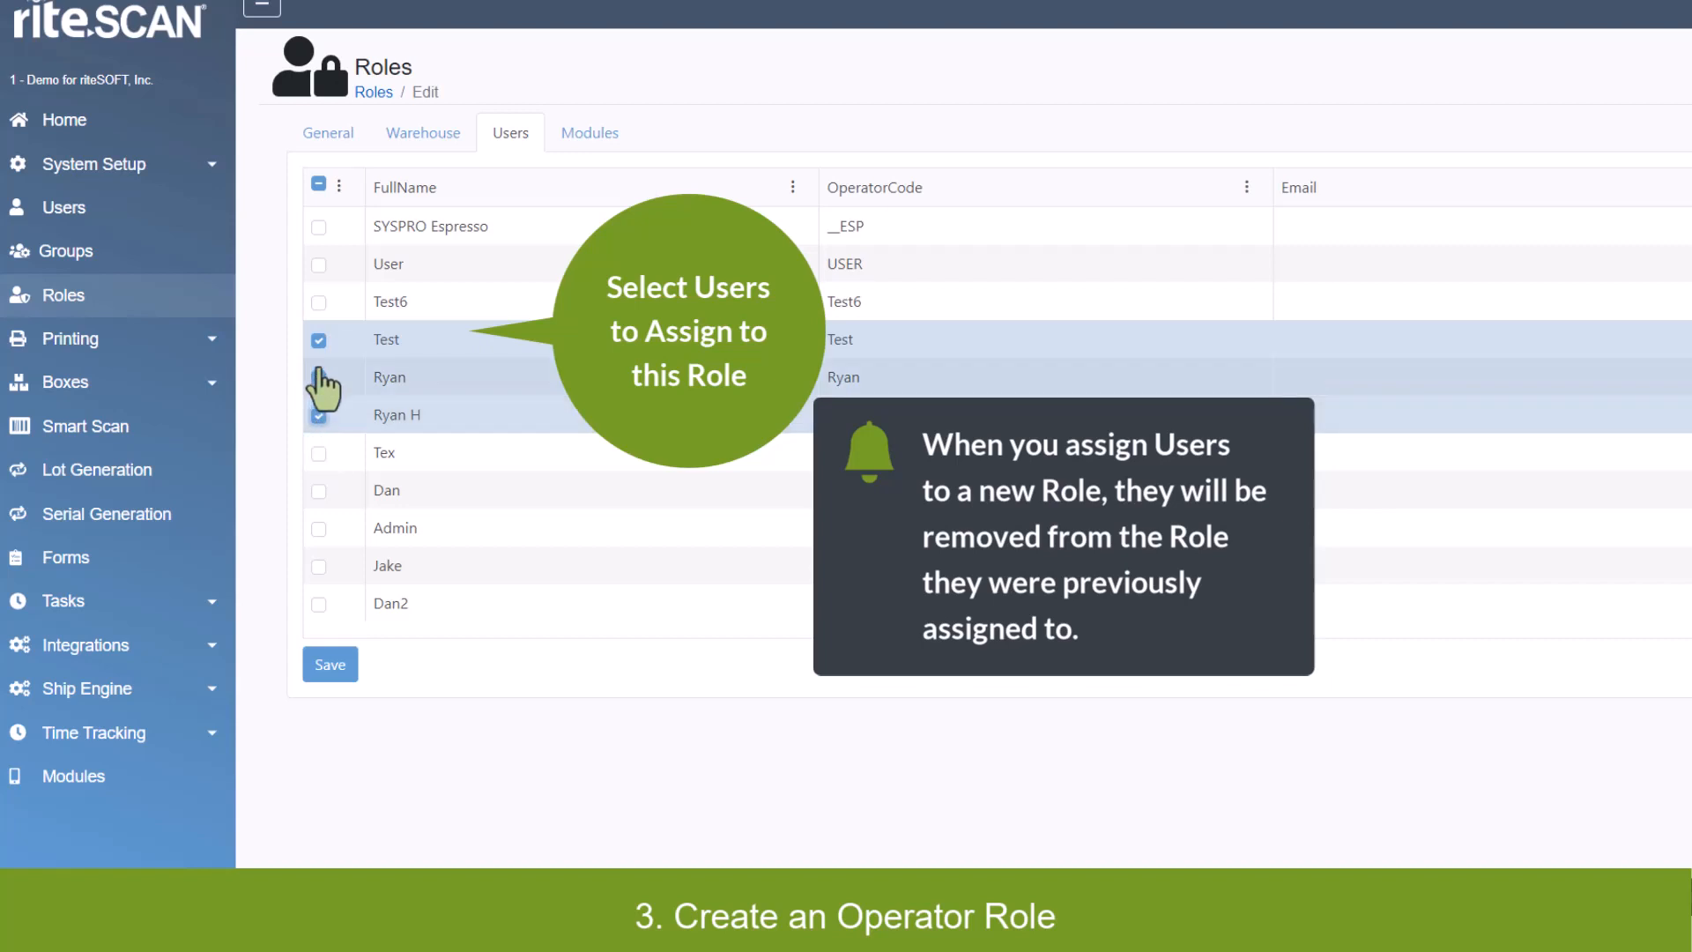
left_click(331, 668)
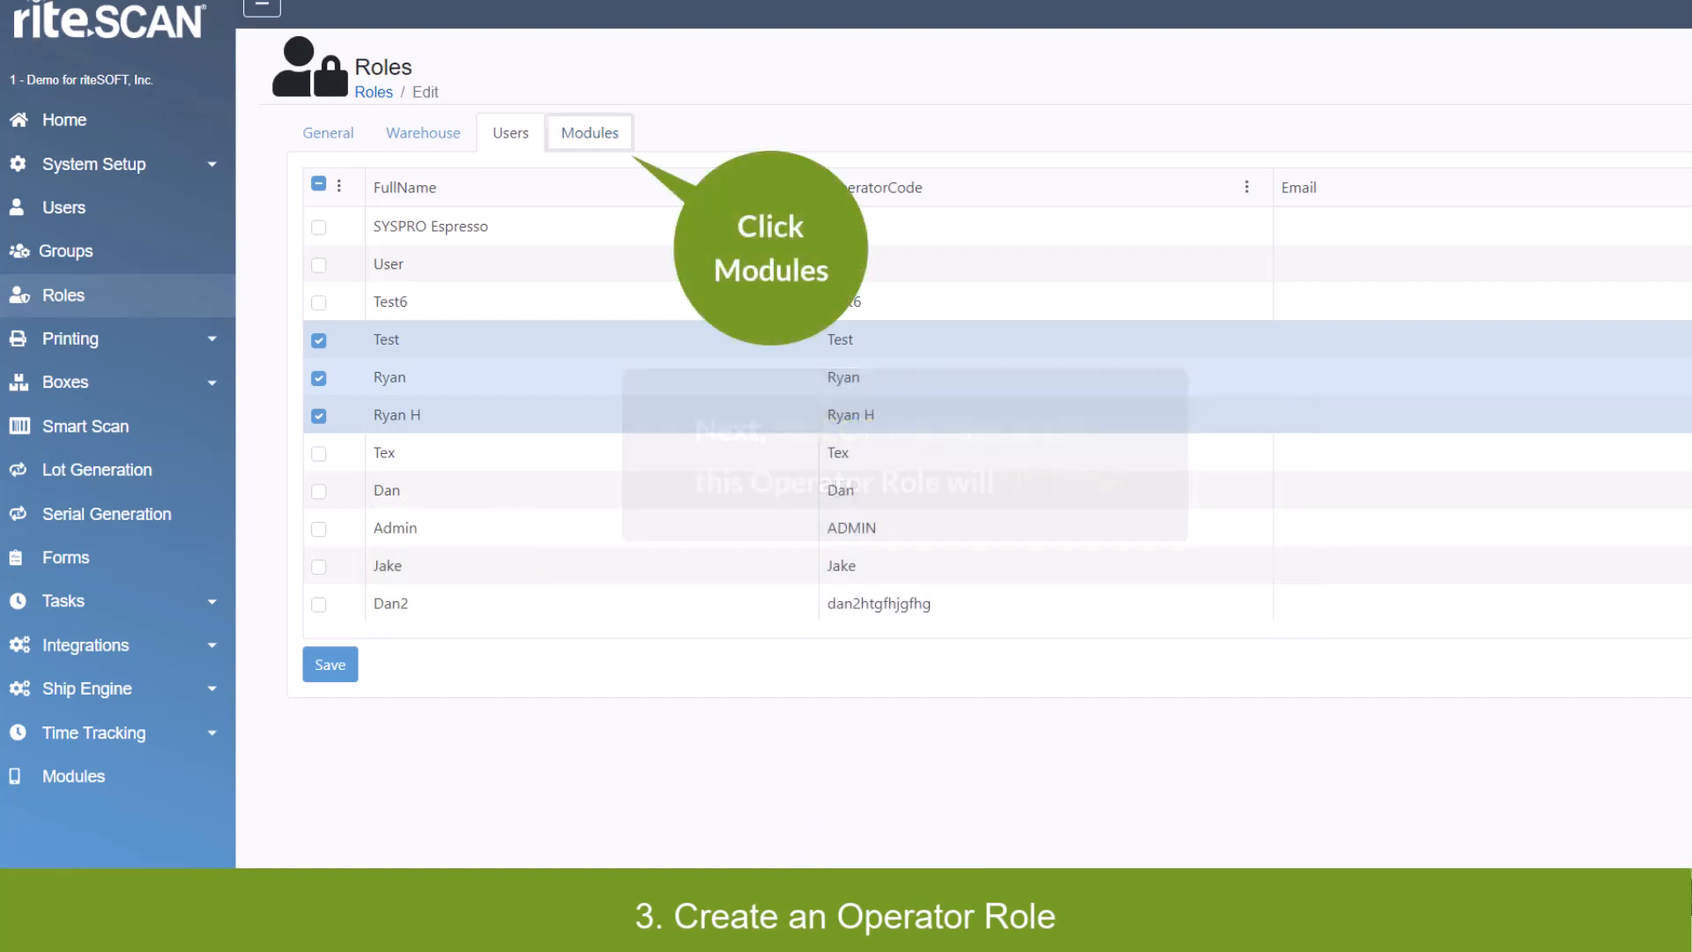
Deny the operator role access to the Backflush module and save the change.
left_click(589, 133)
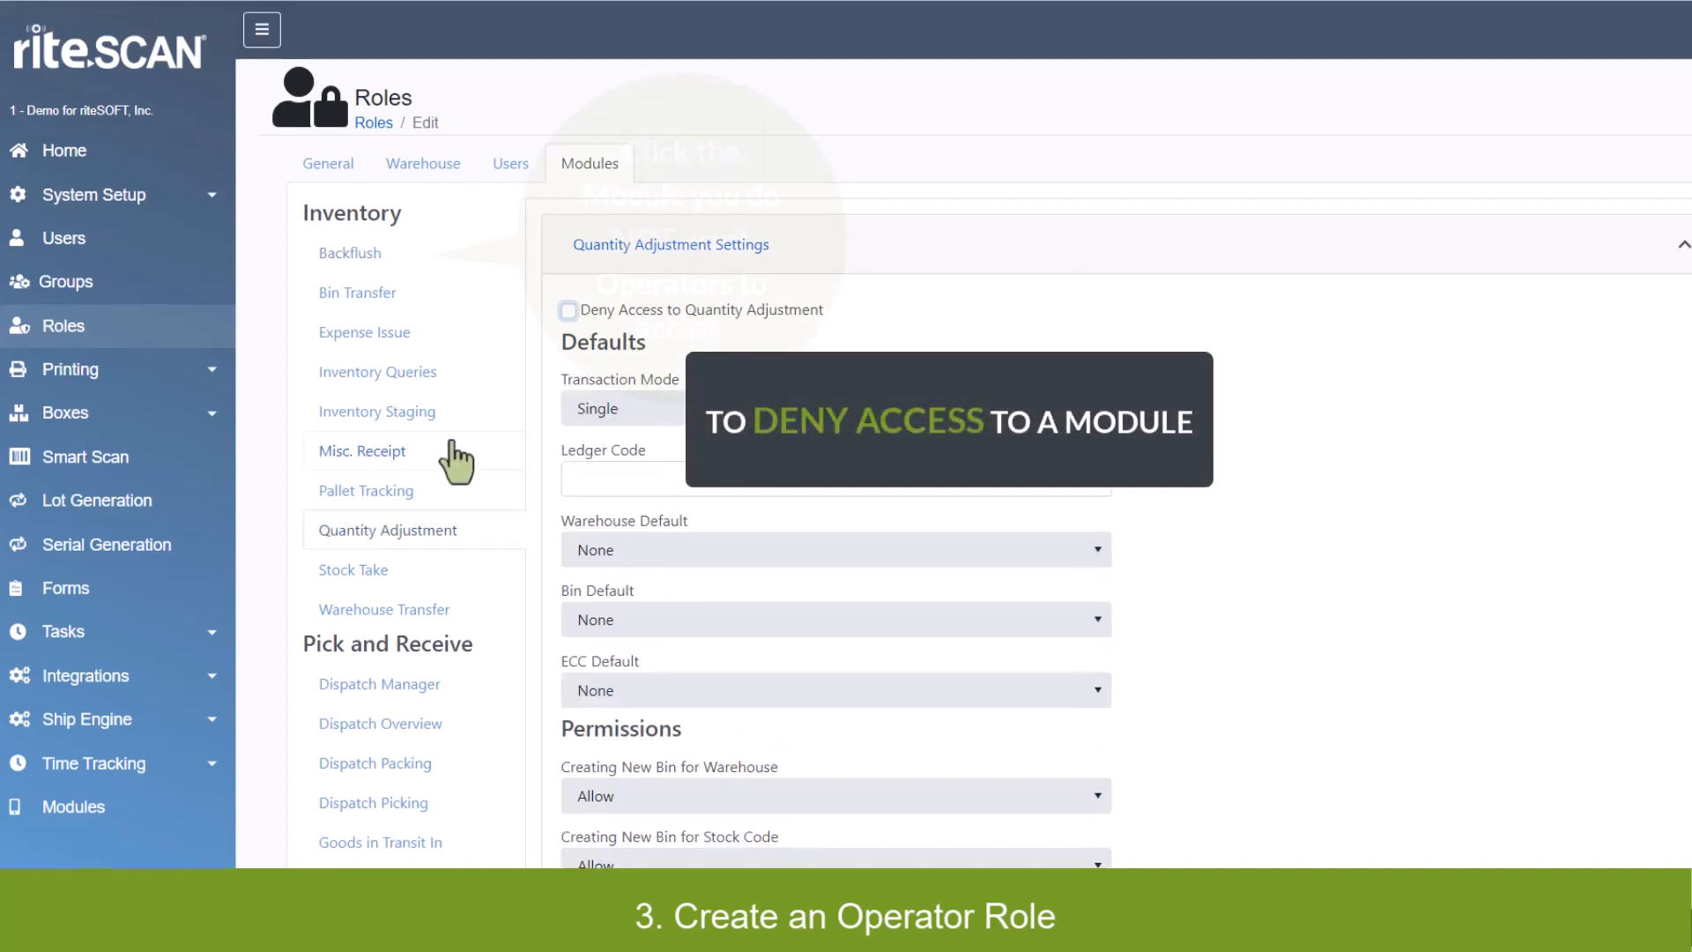
left_click(451, 444)
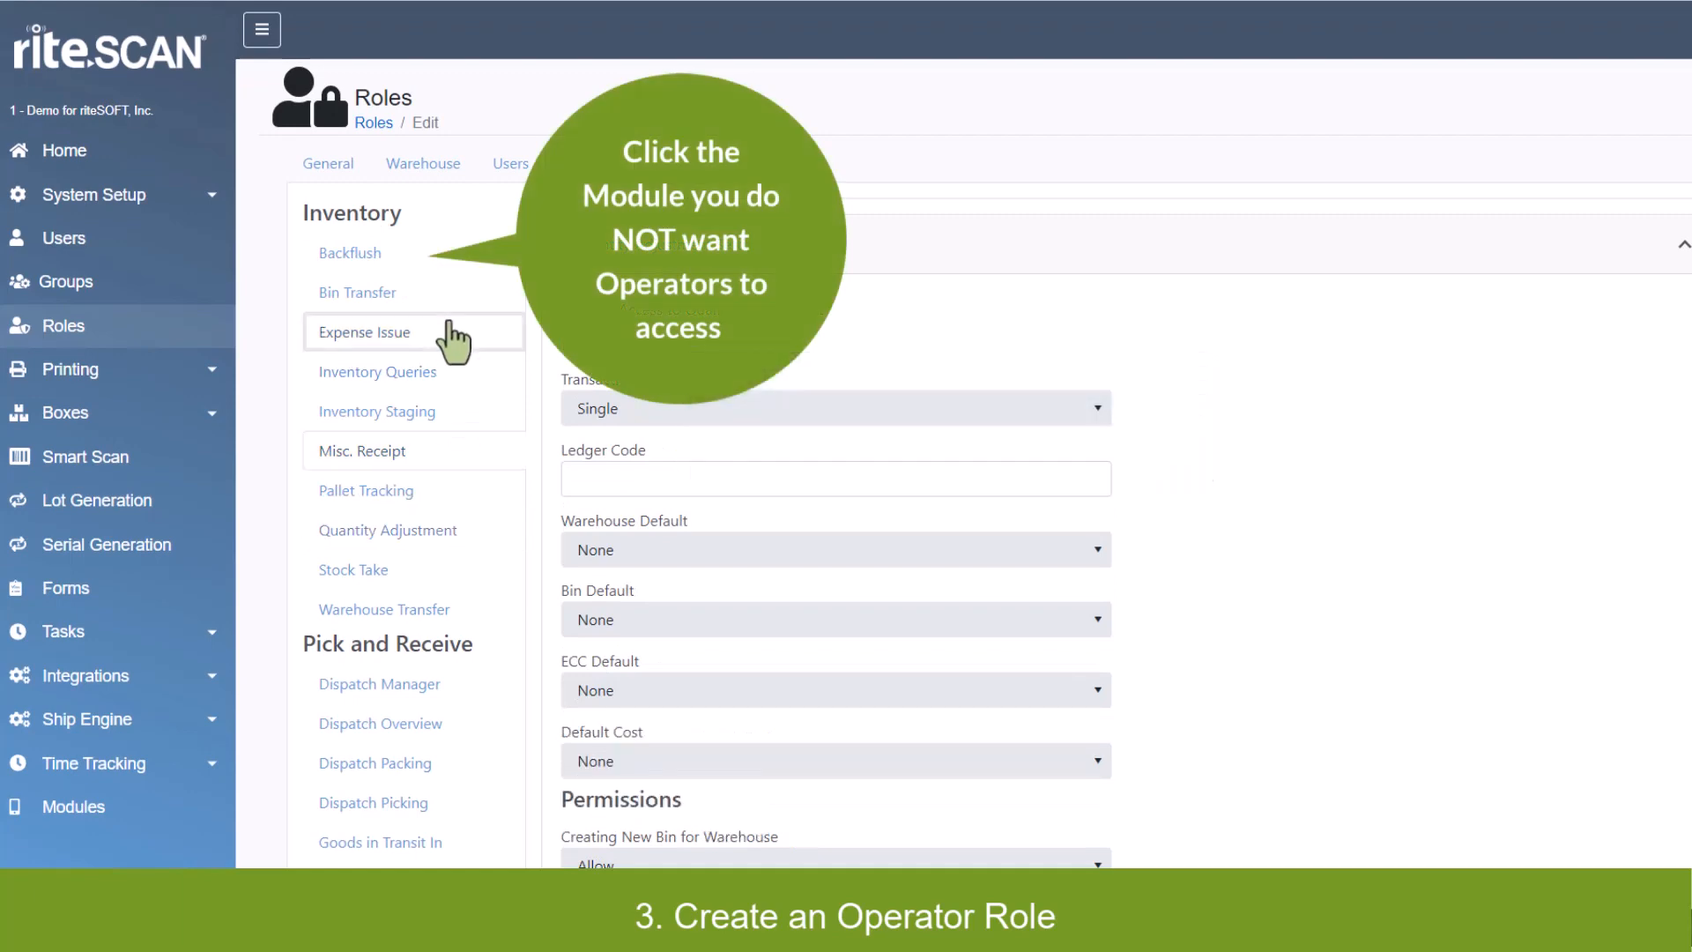
left_click(453, 308)
left_click(455, 289)
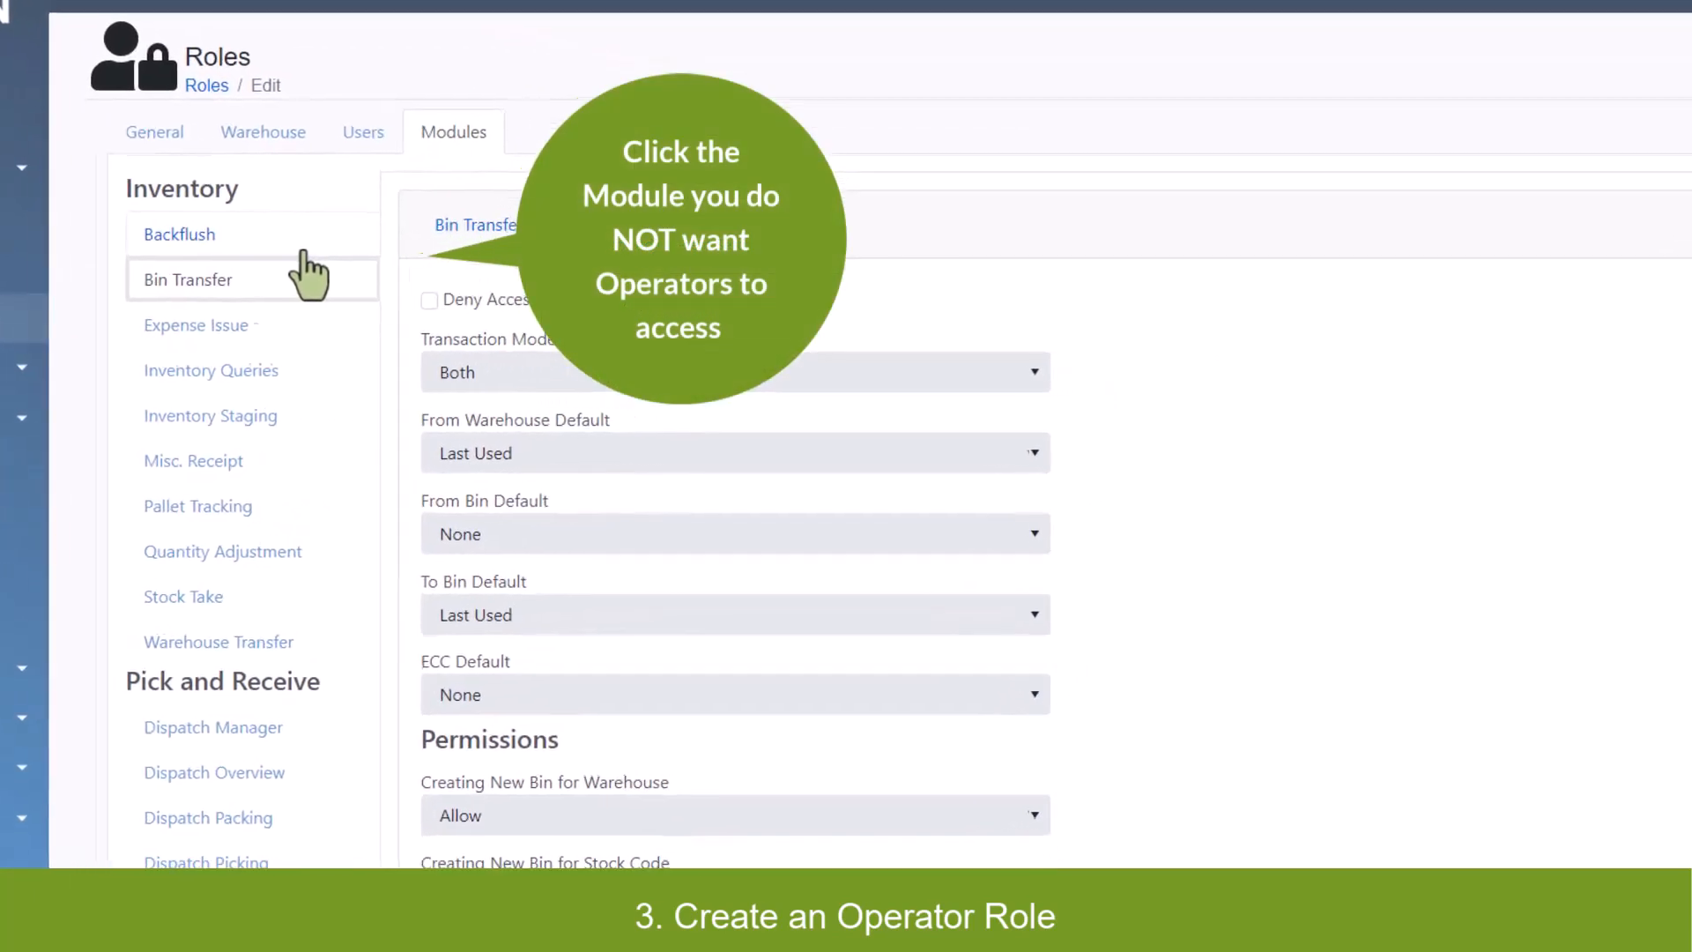
left_click(304, 248)
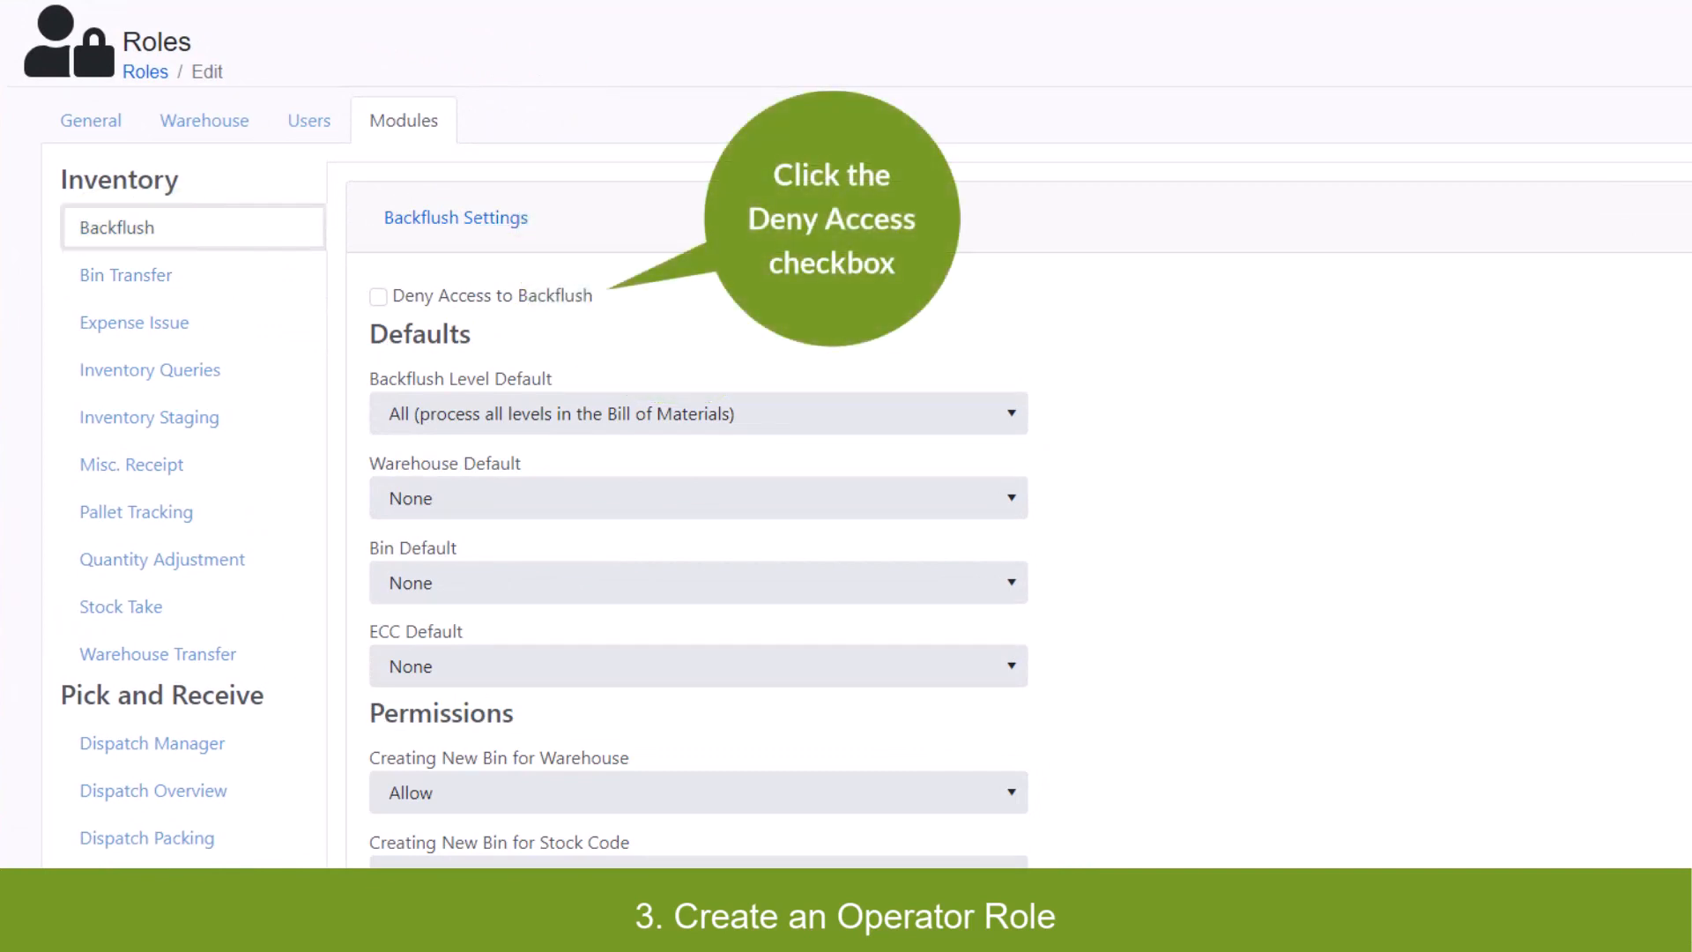
left_click(378, 296)
scroll(846, 432, "down", 8)
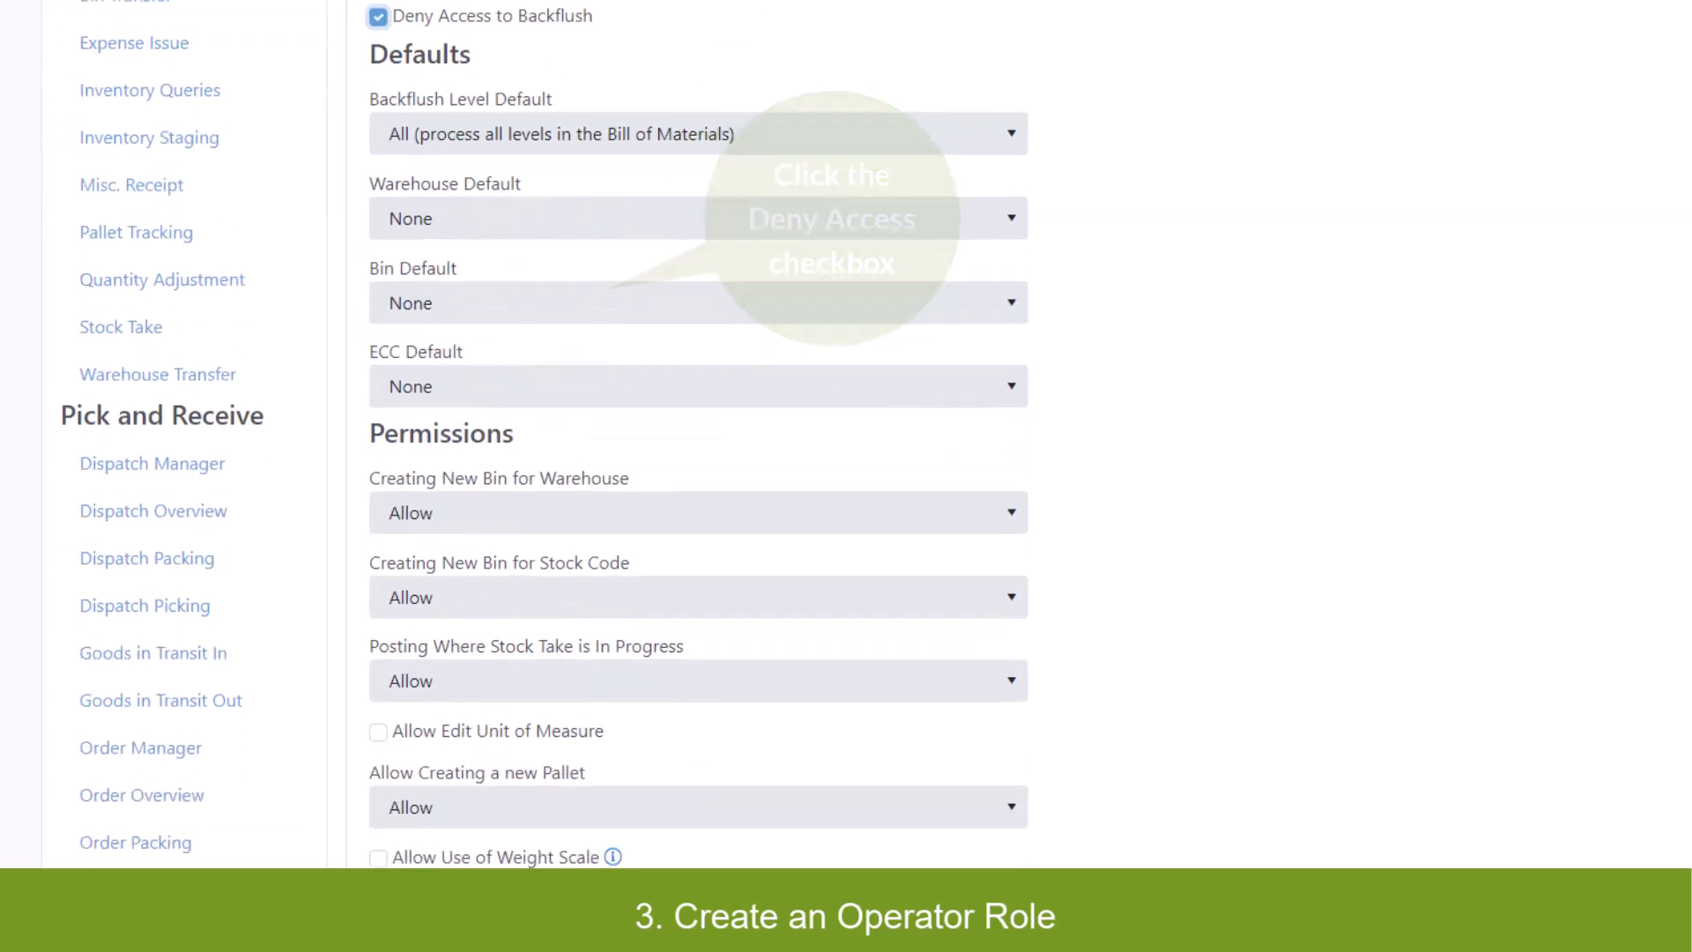
scroll(434, 548, "down", 5)
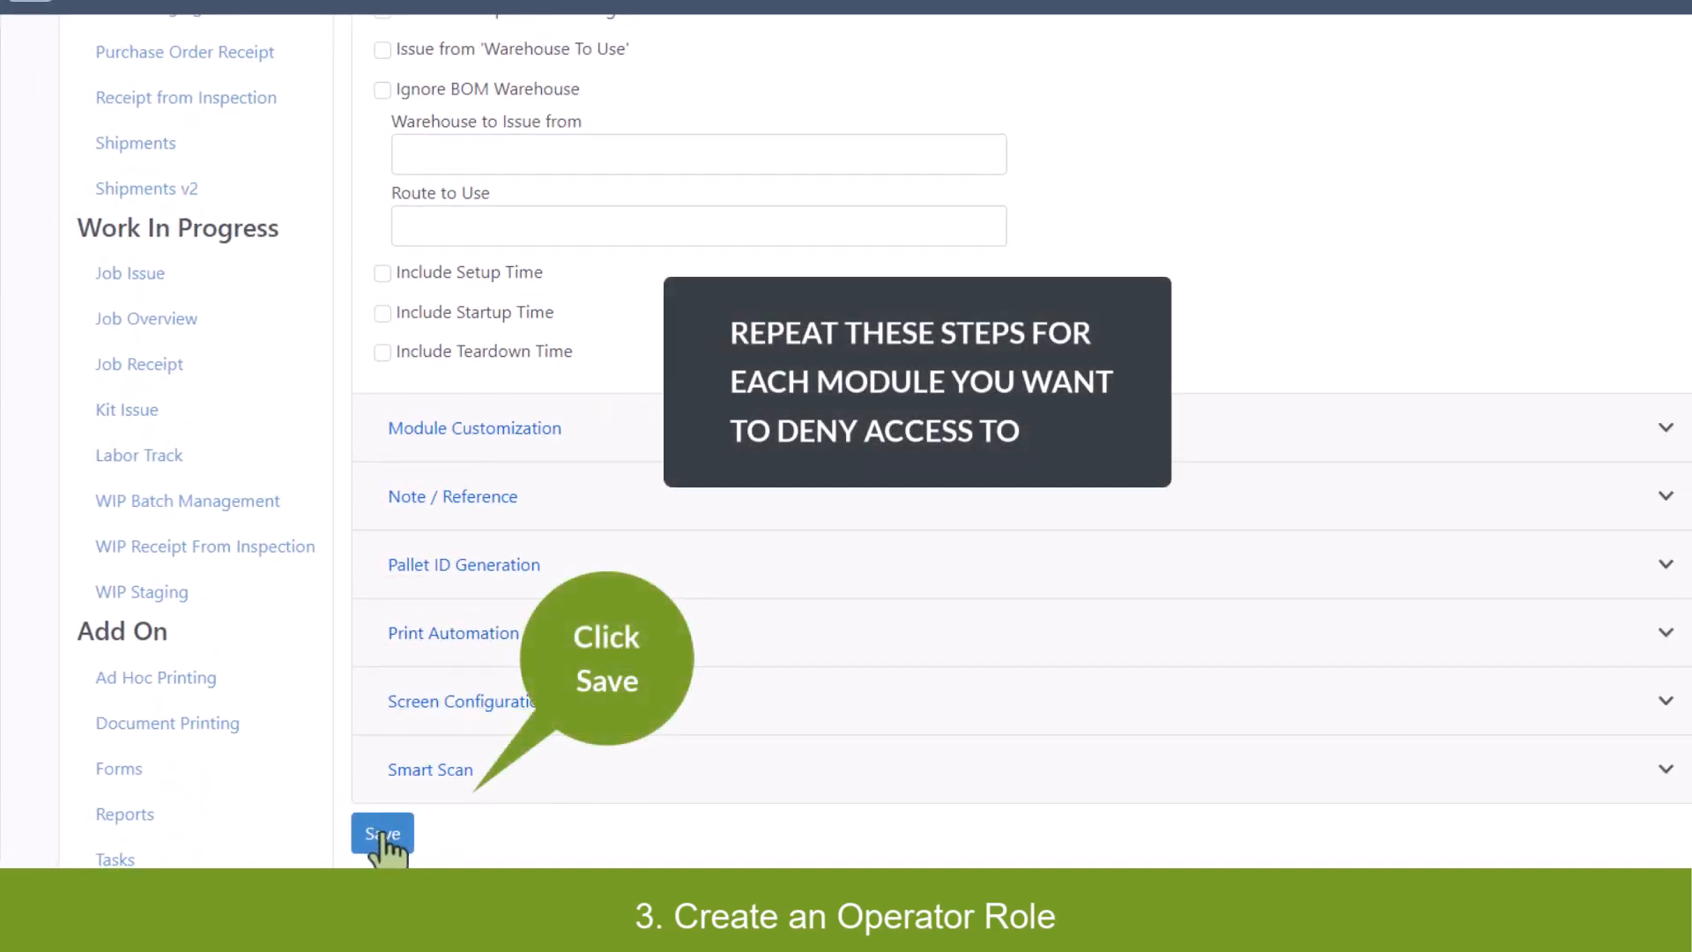
left_click(382, 833)
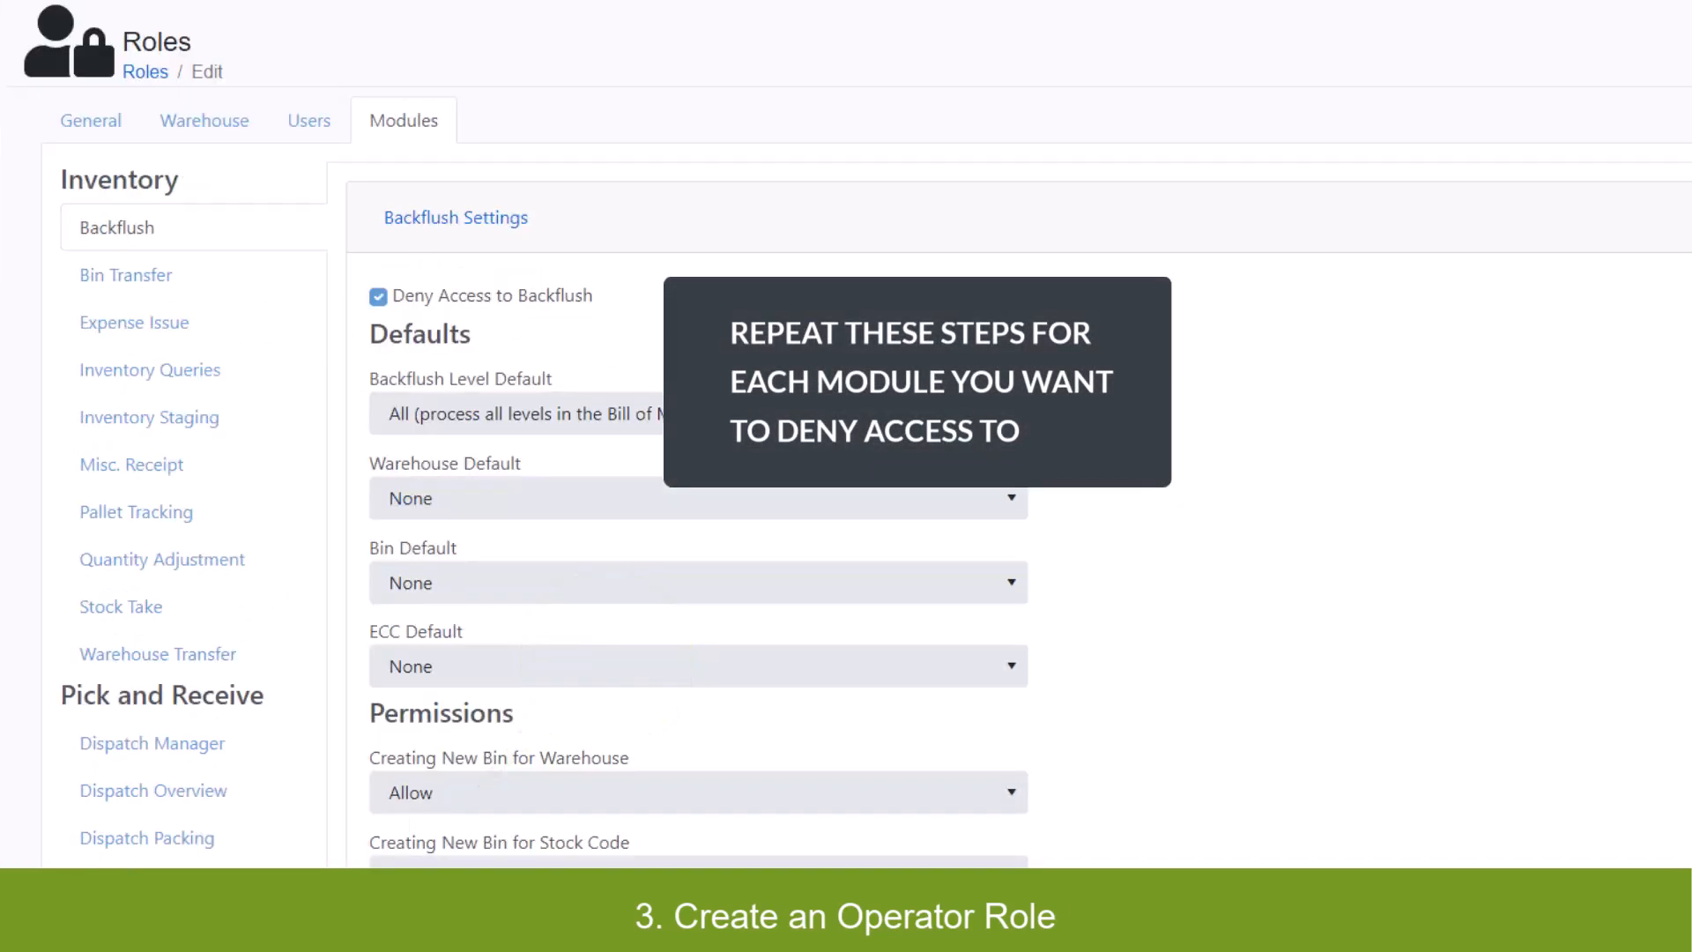
Turn on Deny Access for the Expense Issue module.
left_click(216, 323)
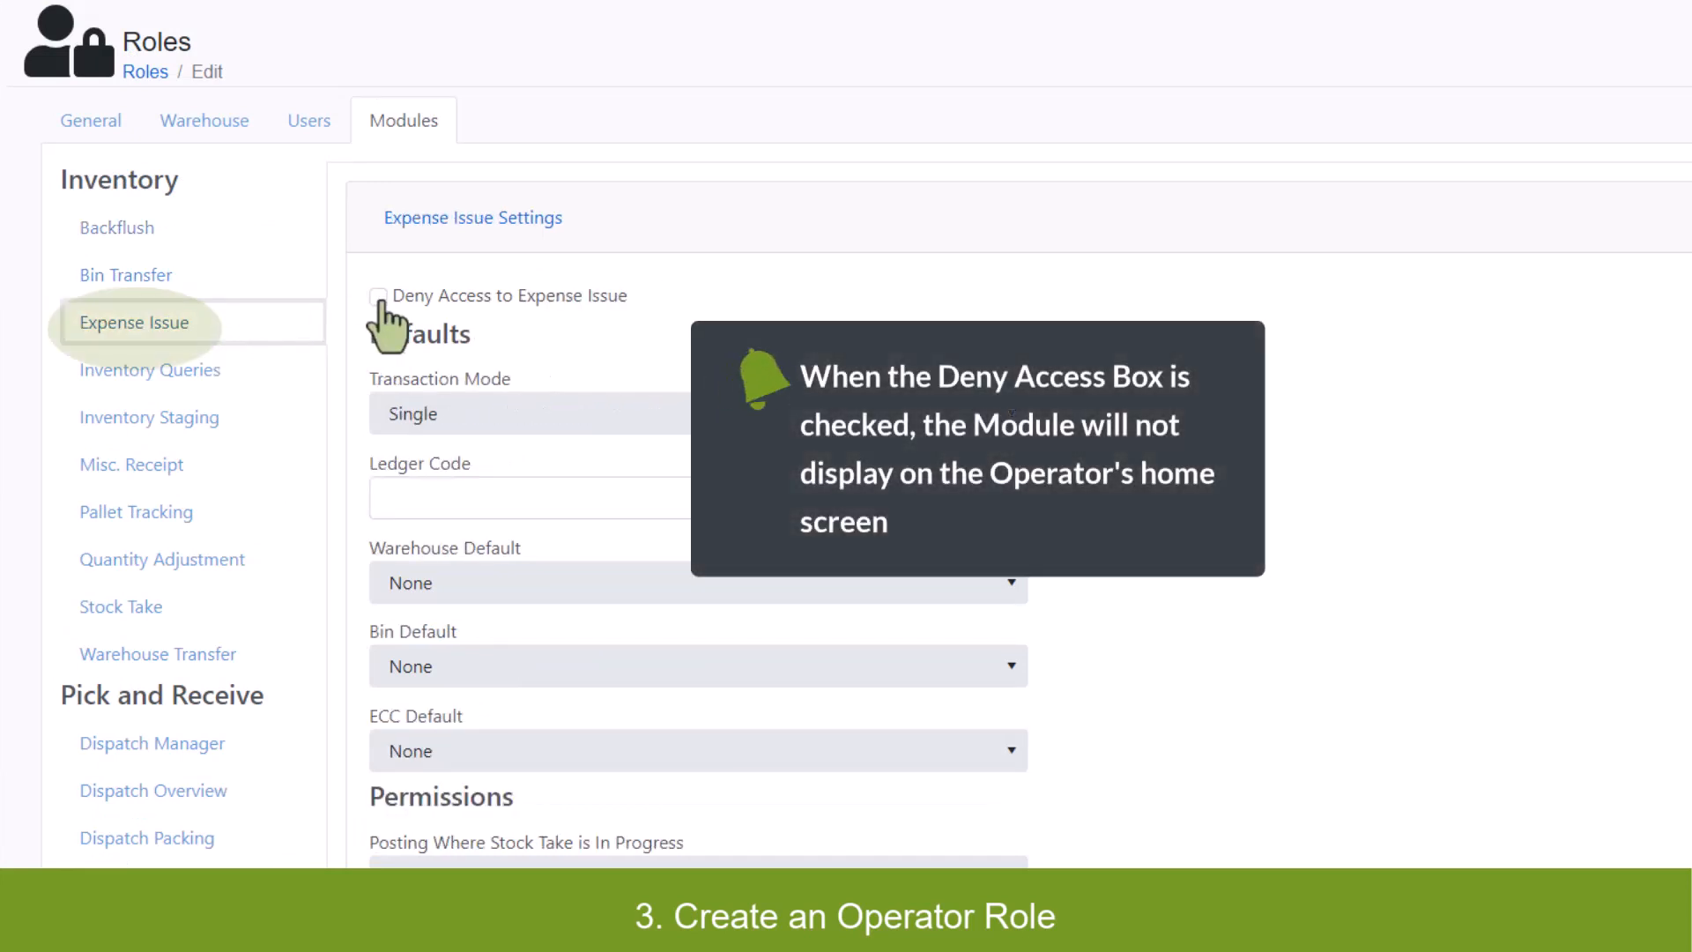
left_click(378, 297)
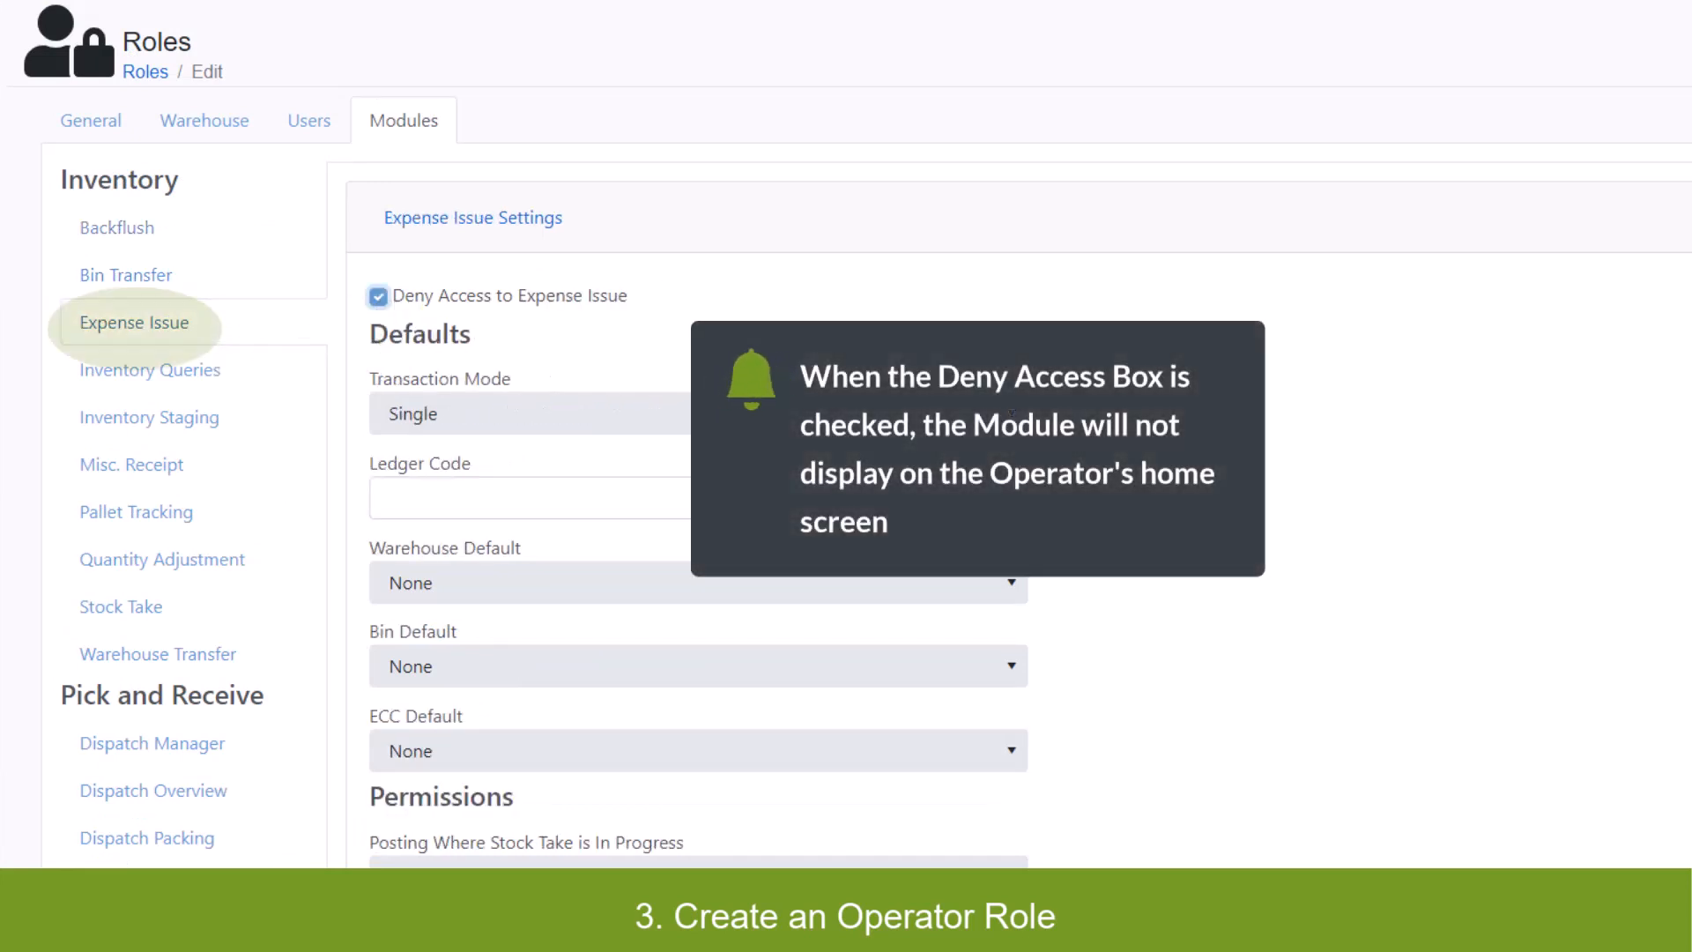
scroll(597, 529, "down", 10)
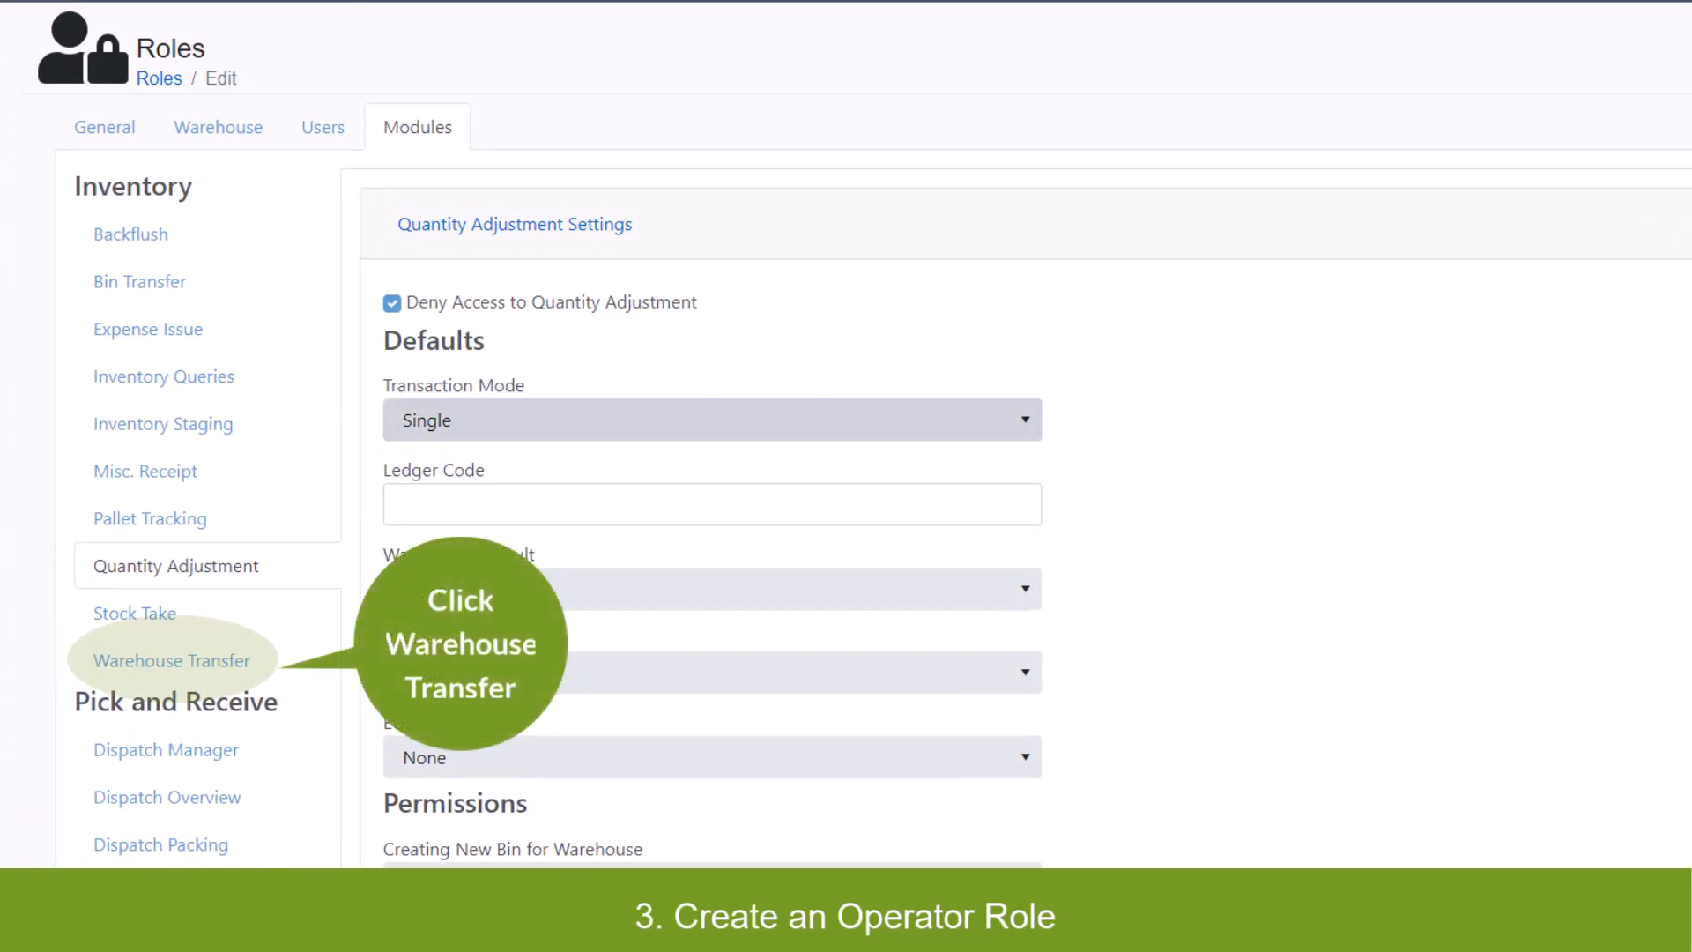
Set Warehouse Transfer's Transaction Mode to Both (Single and Batch) and From Warehouse Default to Last Used.
left_click(171, 661)
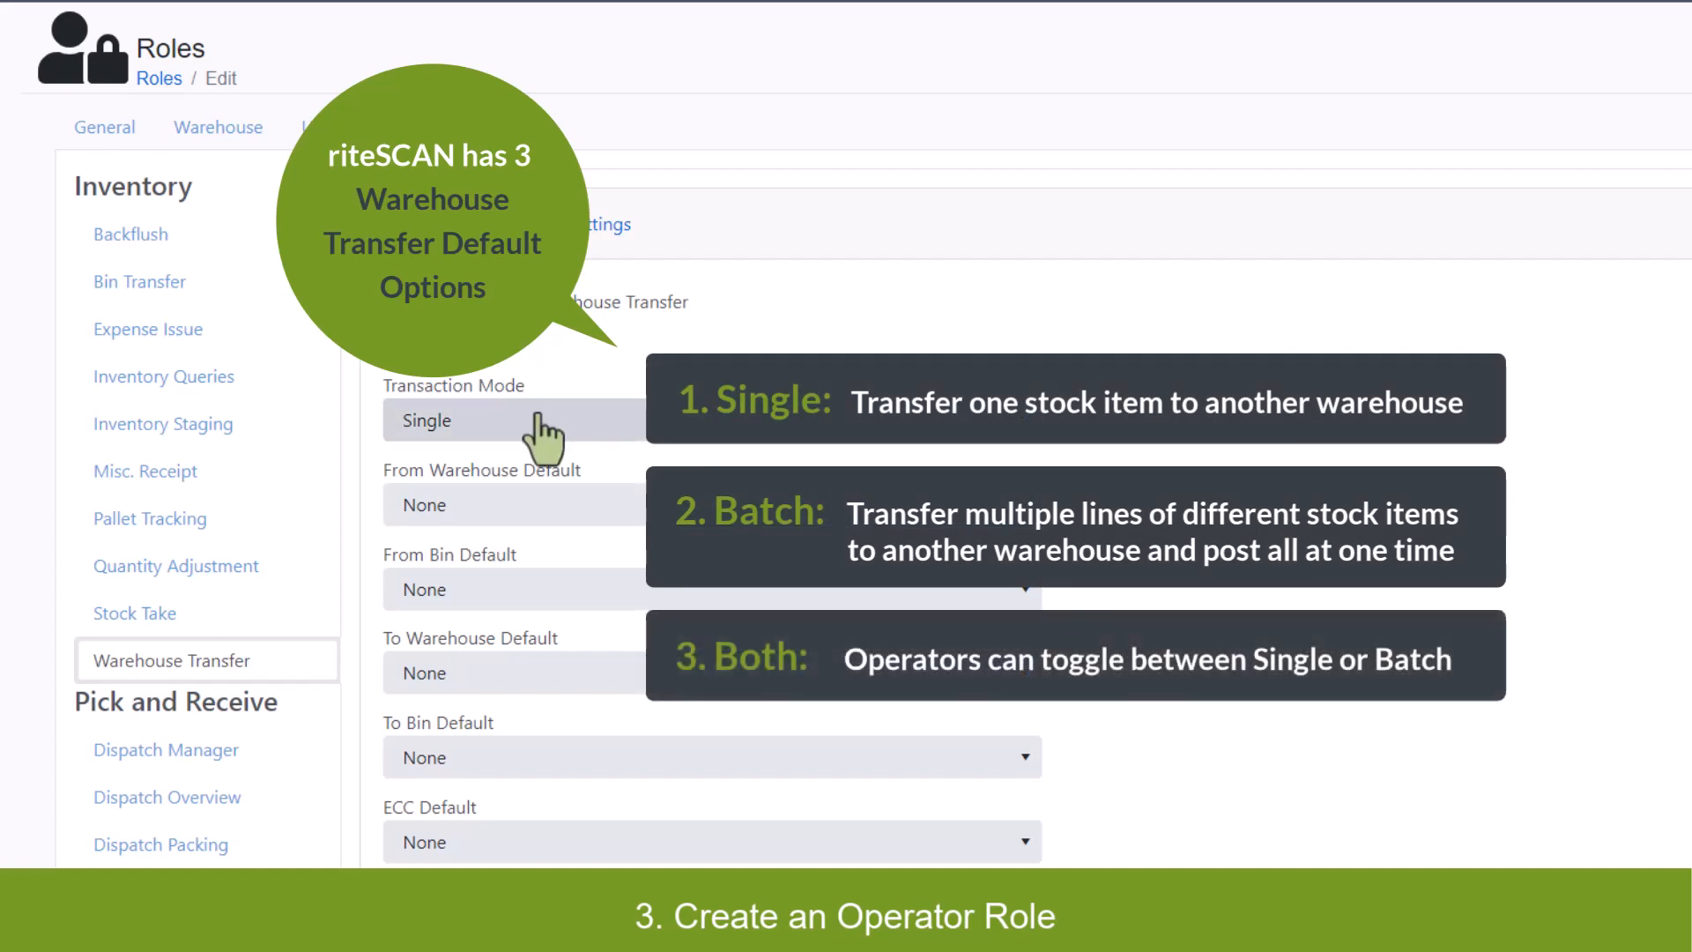
left_click(542, 427)
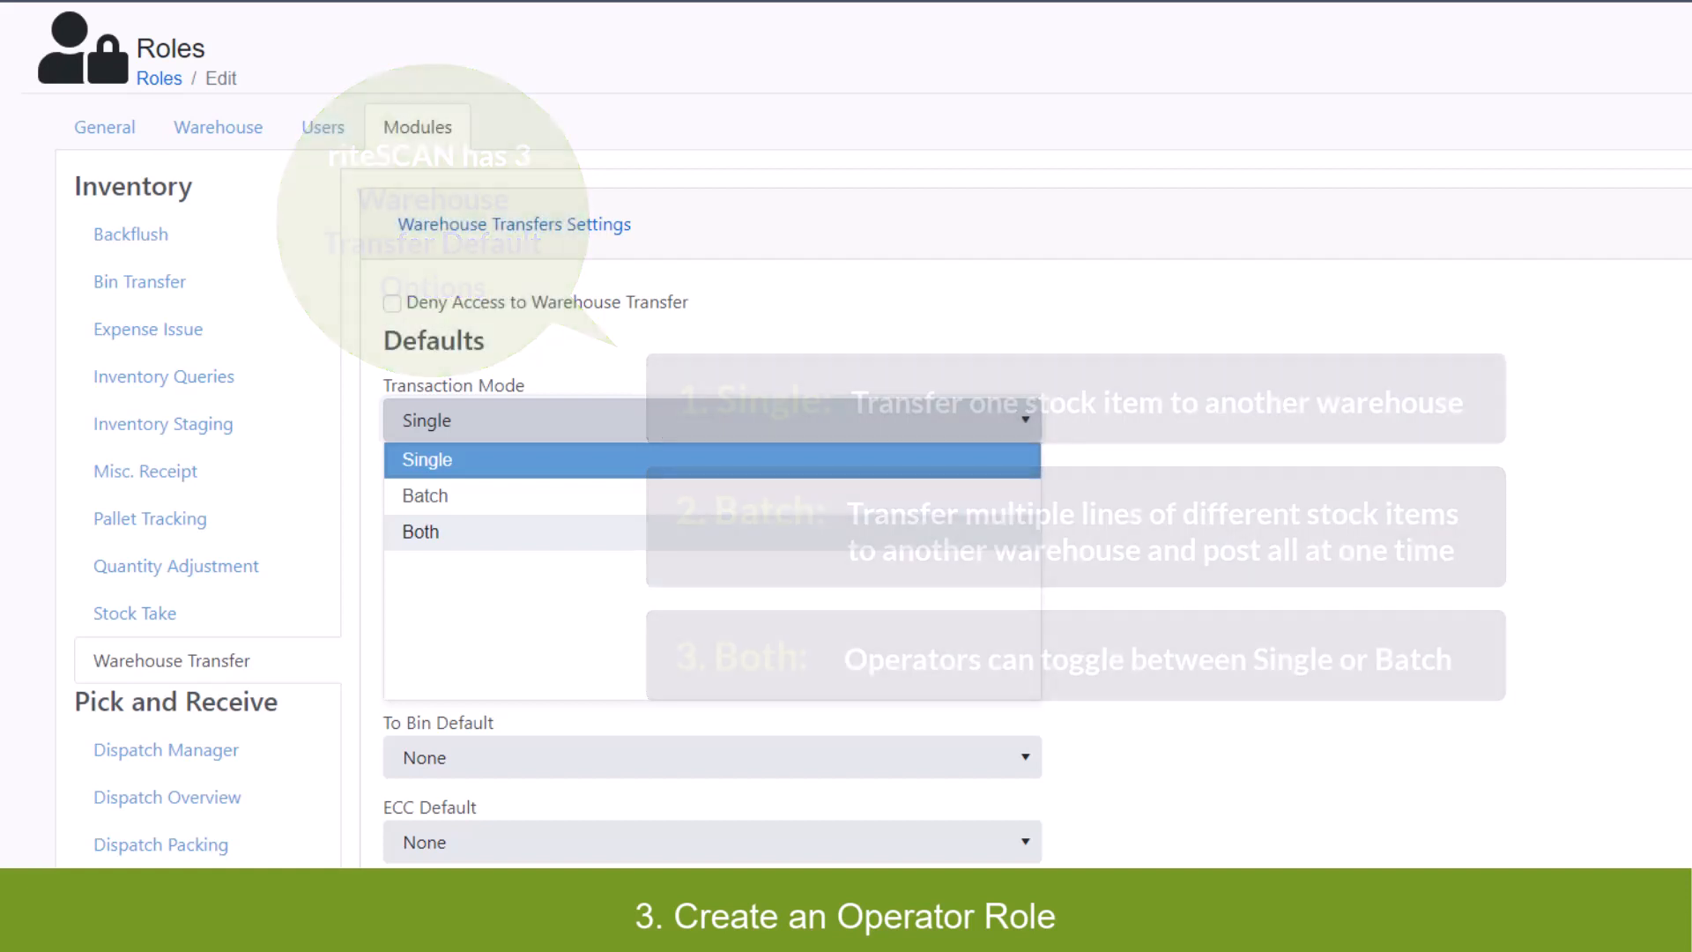
left_click(713, 531)
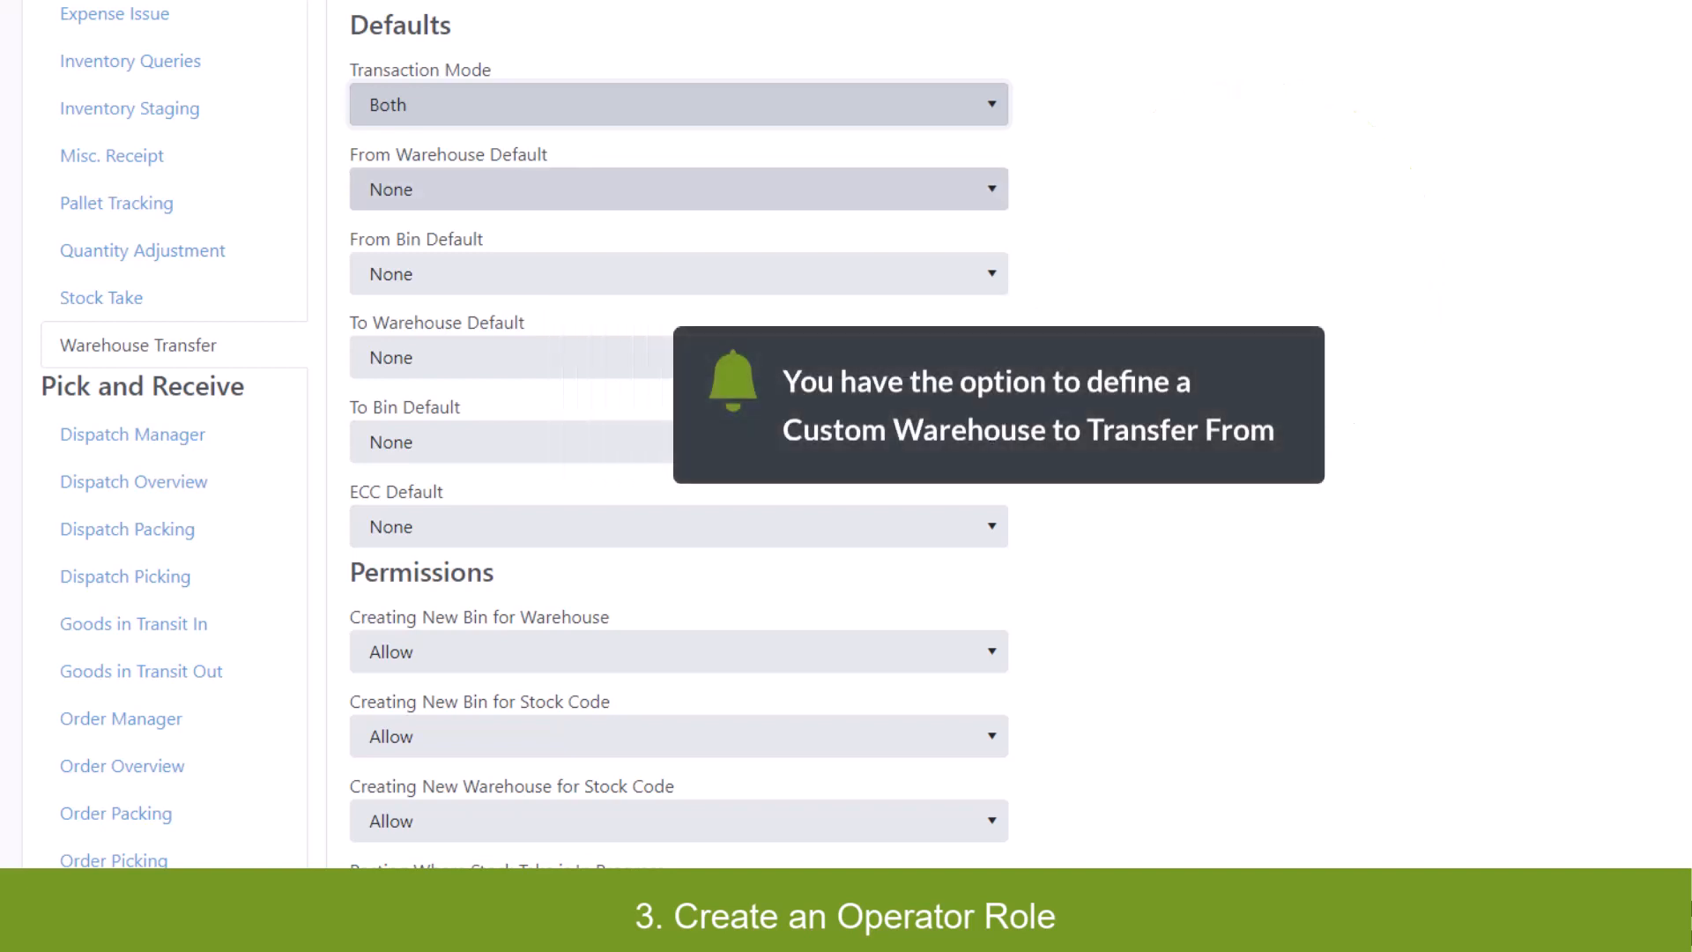
left_click(678, 190)
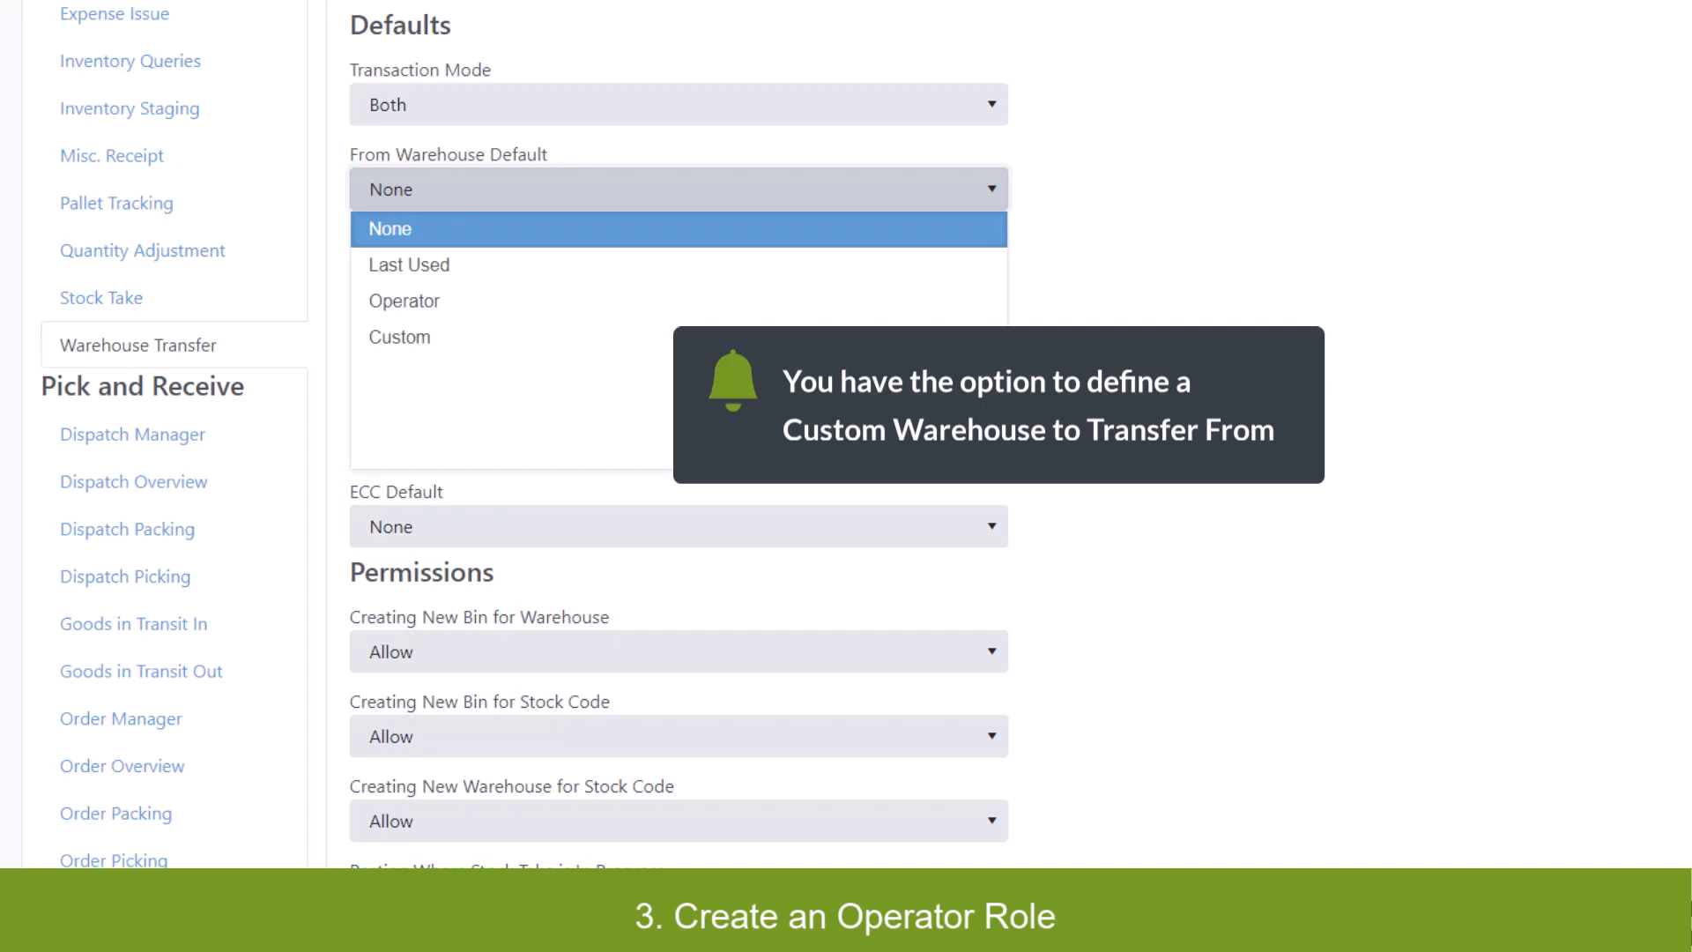
left_click(996, 337)
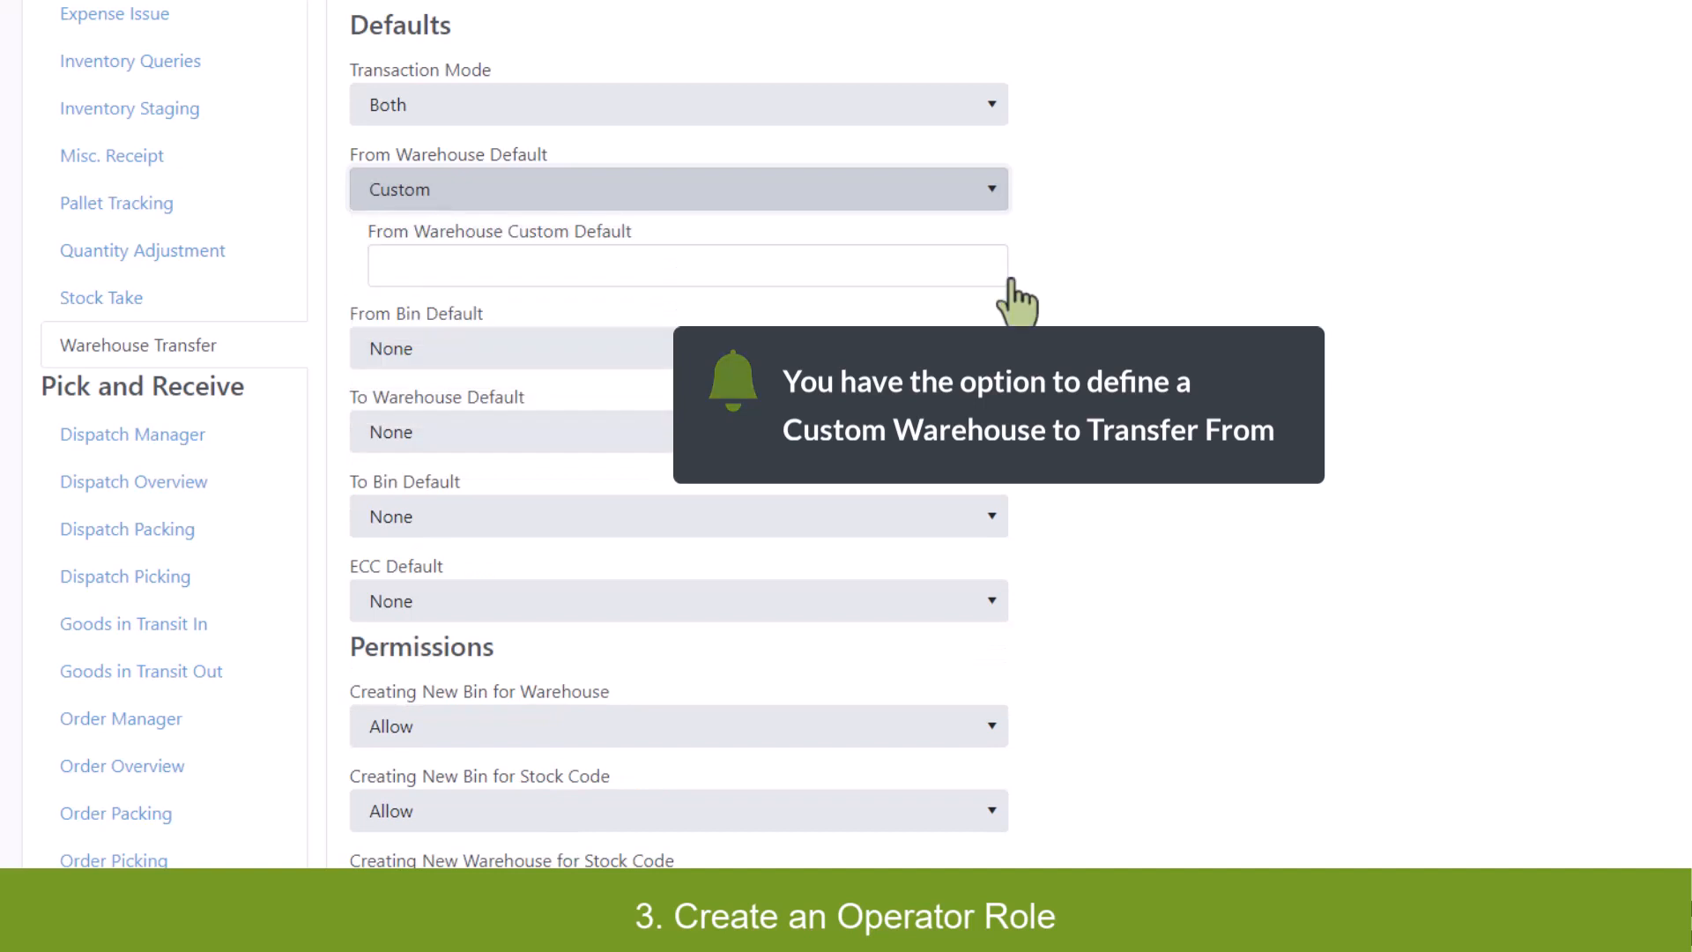
left_click(1008, 299)
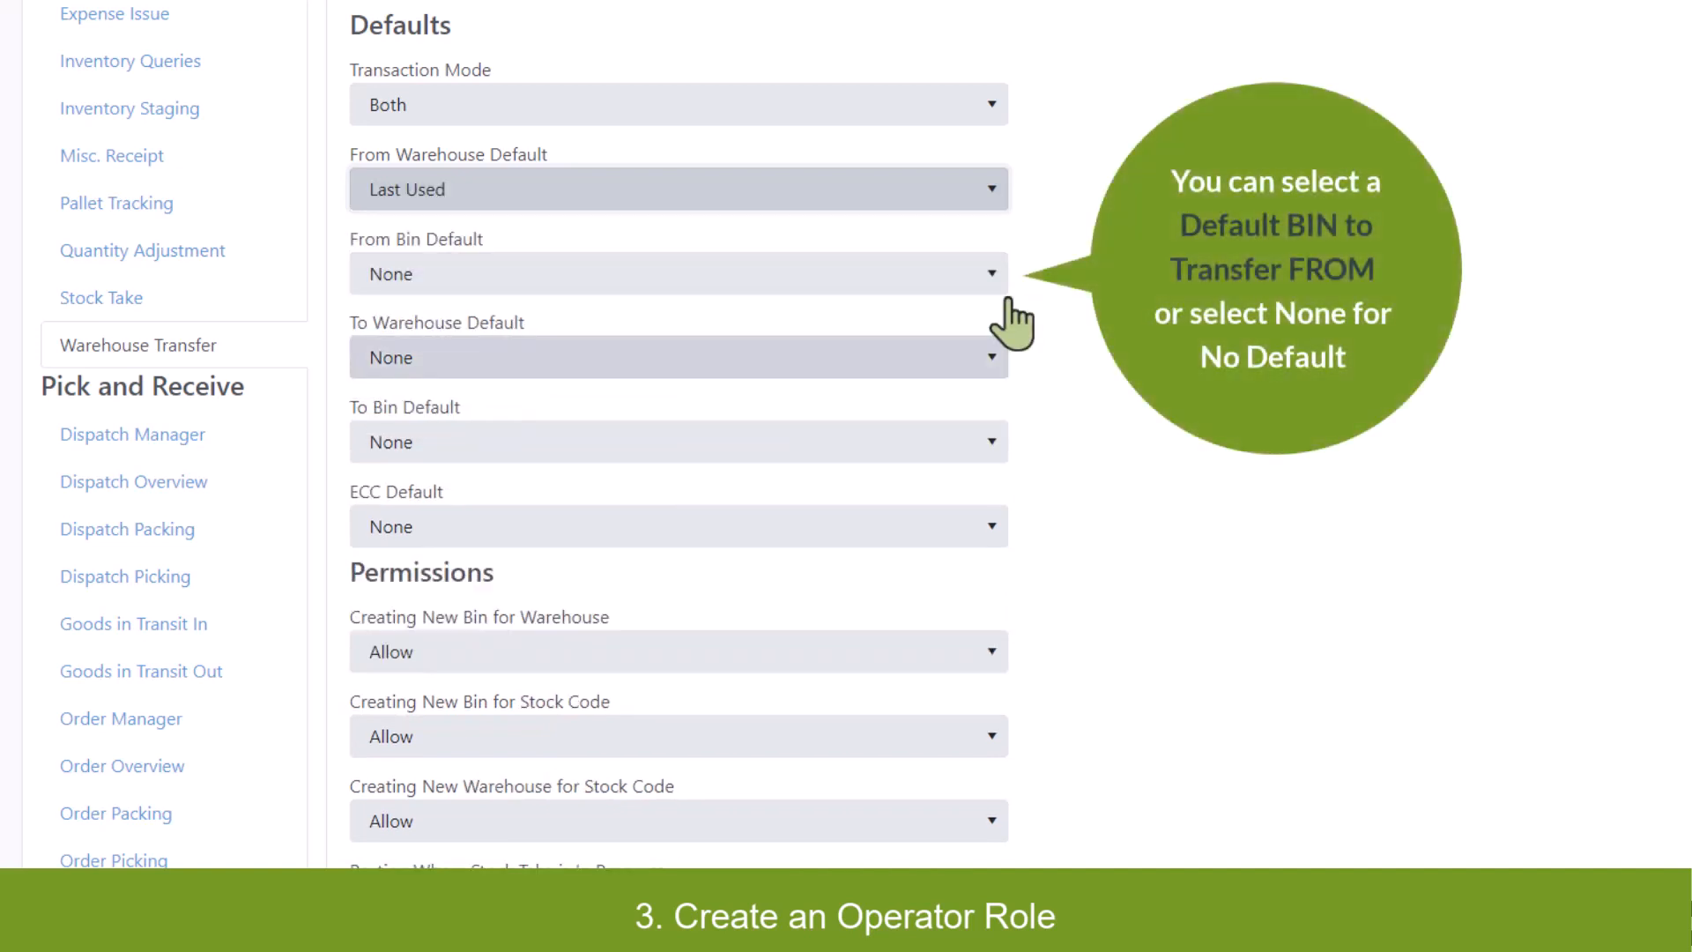
left_click(1006, 379)
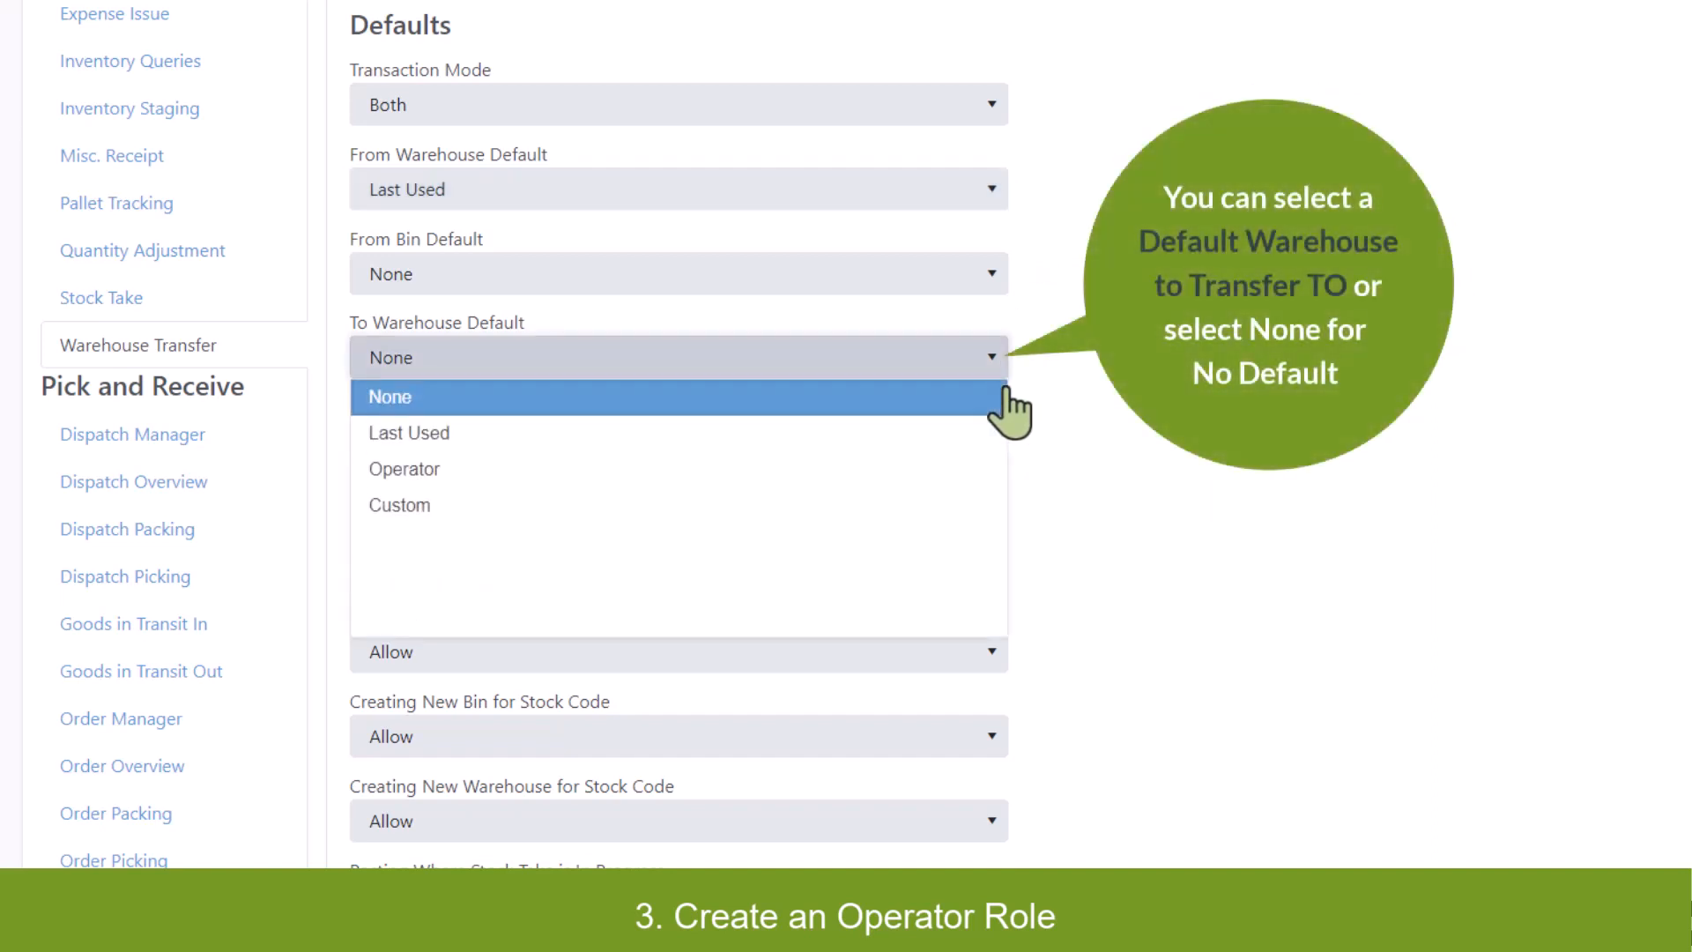